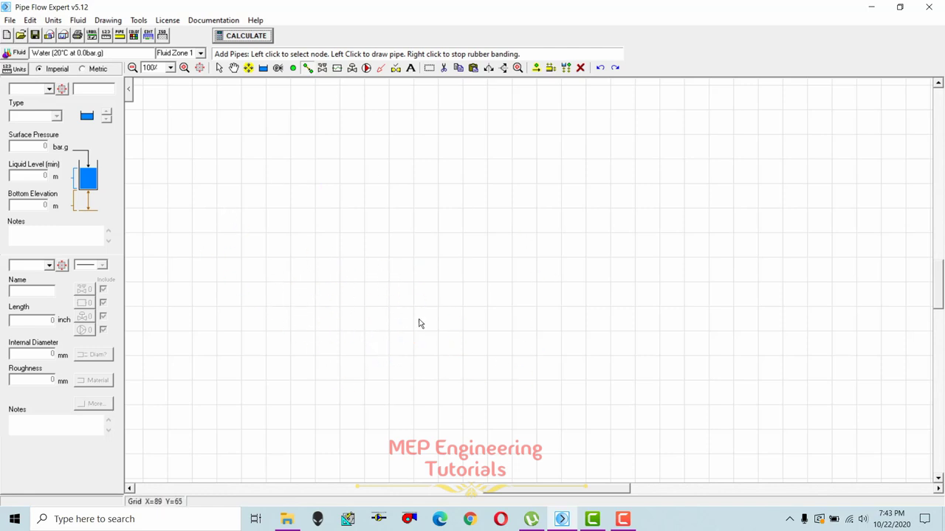
- Add three tanks to the drawing, one low on the left side and two close together higher on the right side
left_click(264, 69)
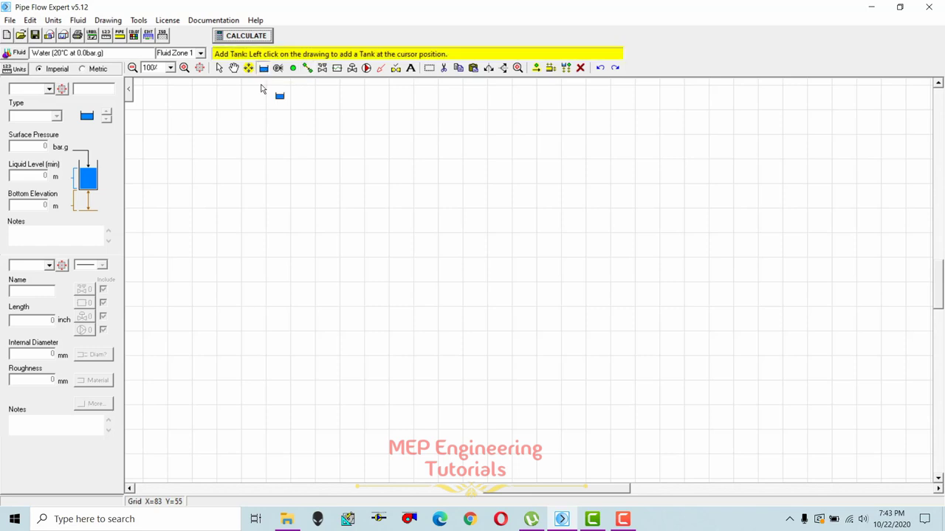
left_click(267, 334)
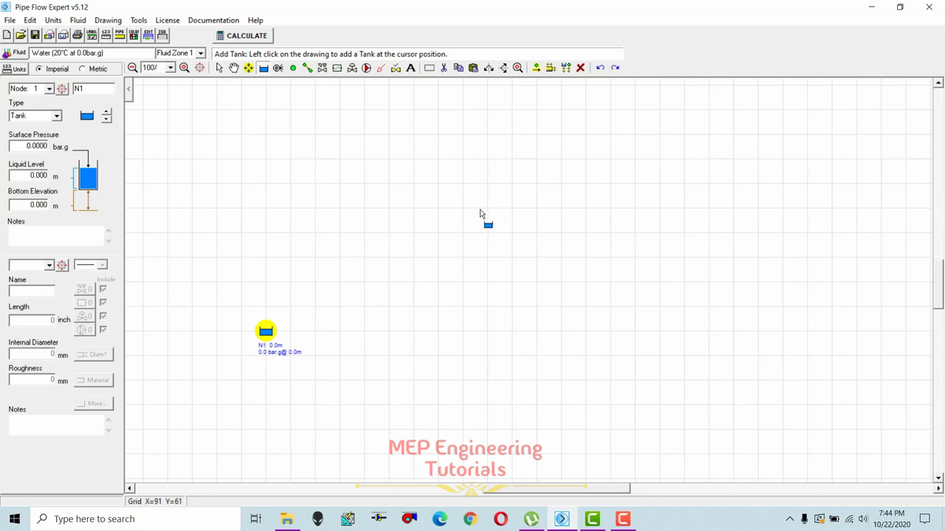
left_click(512, 212)
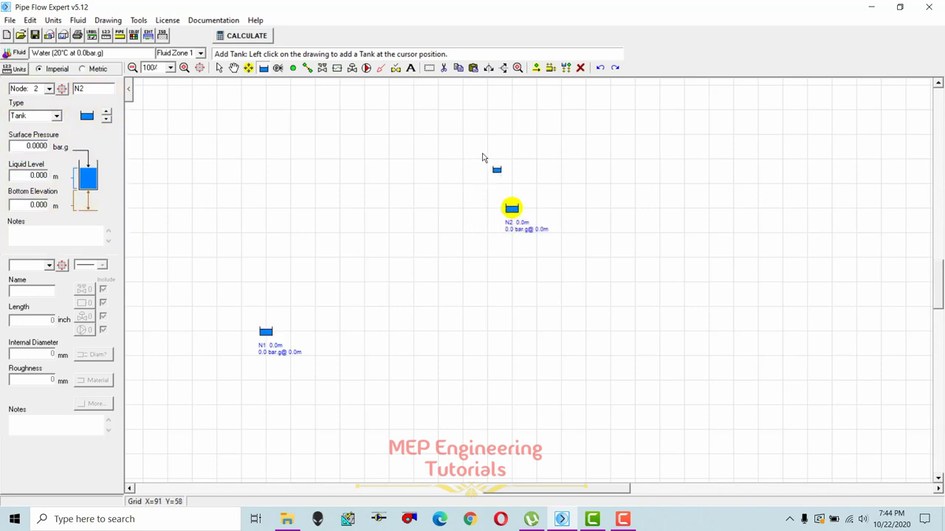
left_click(488, 162)
key("Escape")
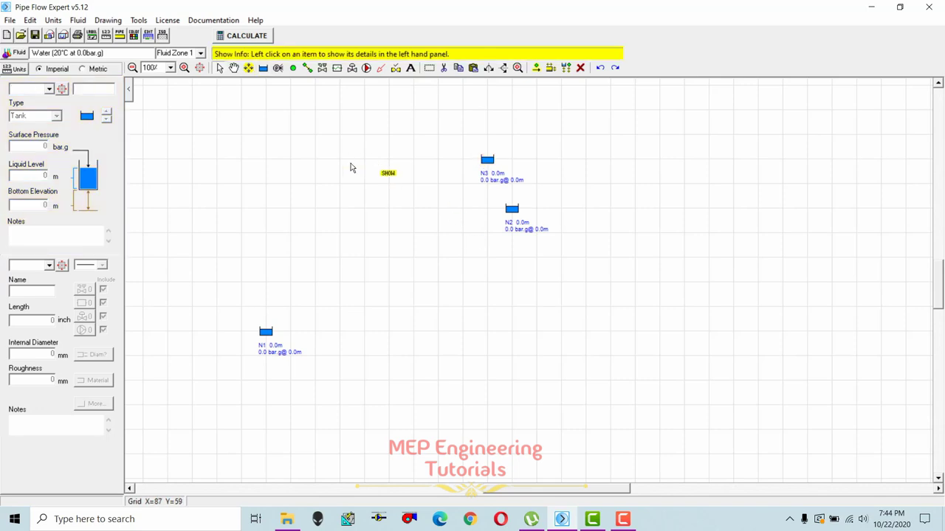
- Inspect the properties of each tank, including N1's type, surface pressure and liquid level
scroll(426, 274, "up", 2)
left_click_drag(388, 274, 493, 316)
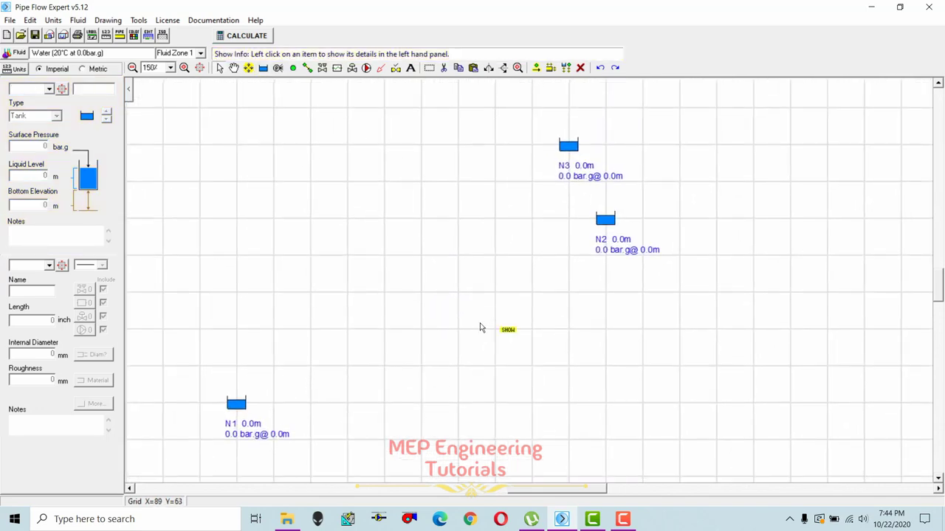
left_click(237, 406)
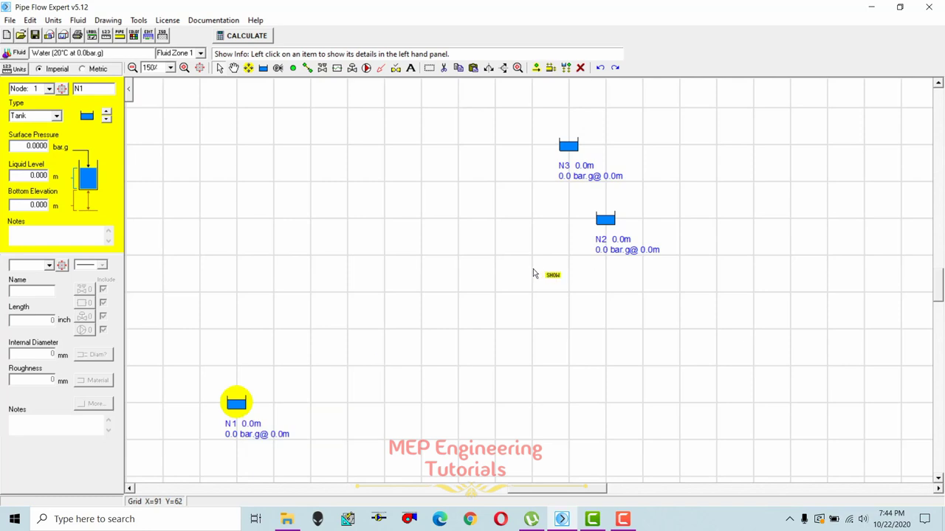
left_click(607, 221)
left_click(568, 145)
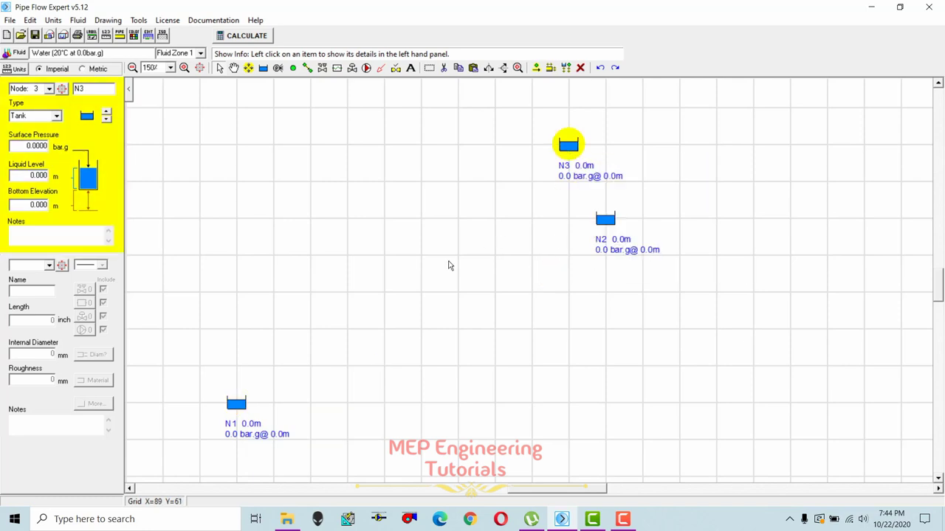
left_click(236, 405)
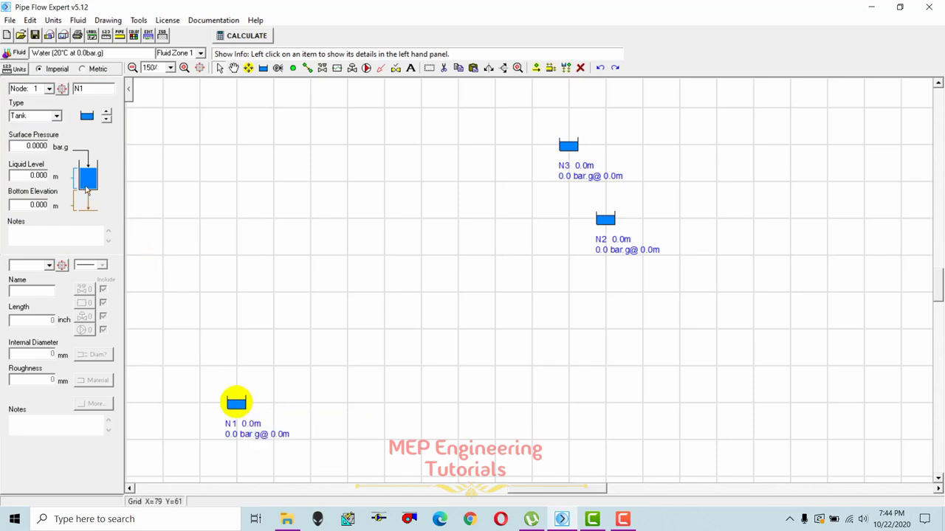
left_click(62, 118)
left_click(24, 146)
left_click(20, 177)
left_click(30, 176)
- Change the project to imperial units and convert all existing values
left_click(58, 22)
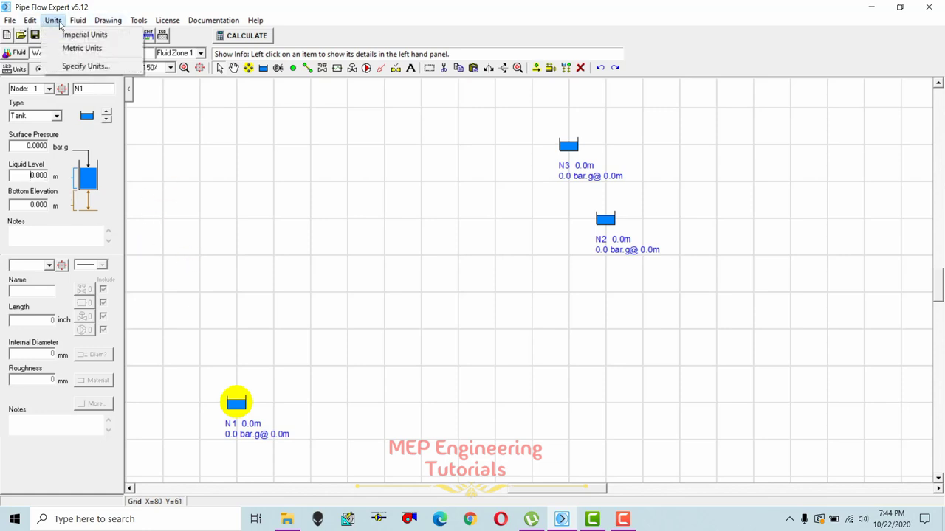
left_click(109, 39)
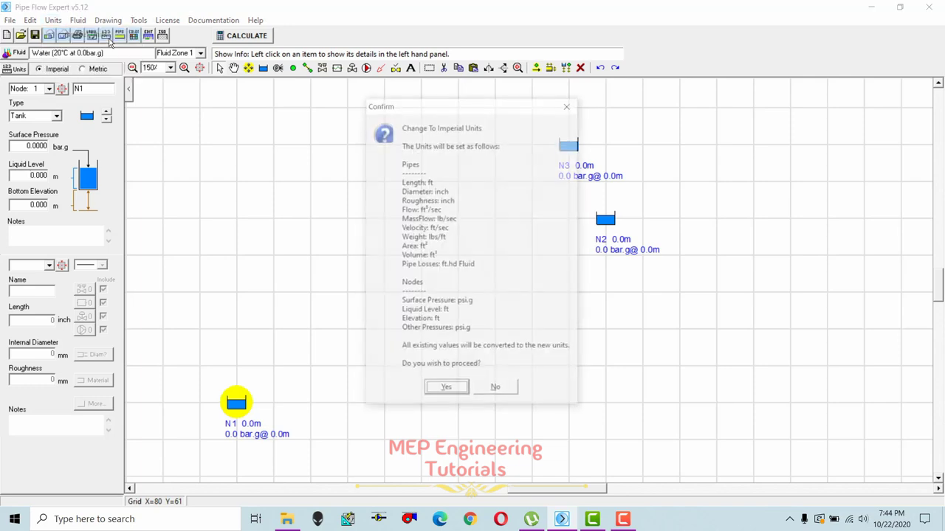
left_click(447, 389)
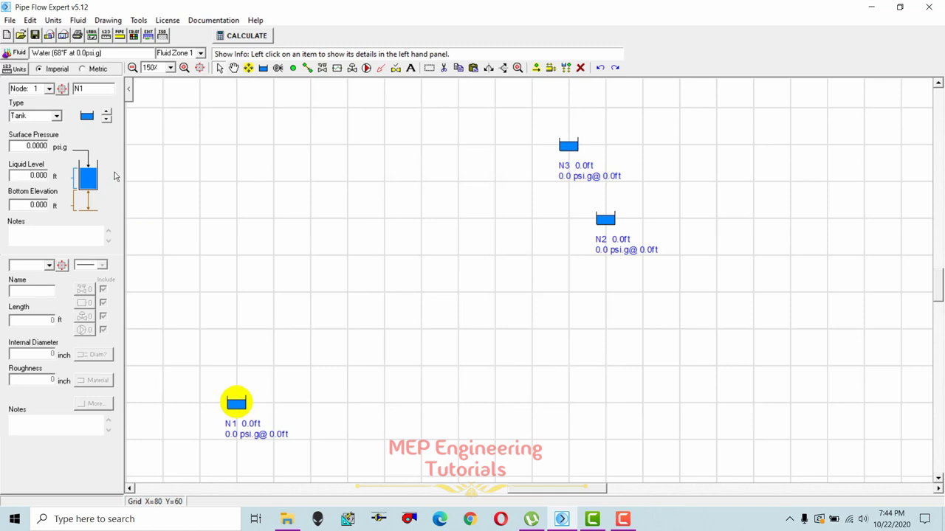
- Set the liquid level of tank N1 to 30 ft
left_click(19, 174)
type("30")
key("Return")
mouse_move(248, 407)
- Set tank N2's liquid level to 15 ft and its bottom elevation to 50 ft
left_click(604, 219)
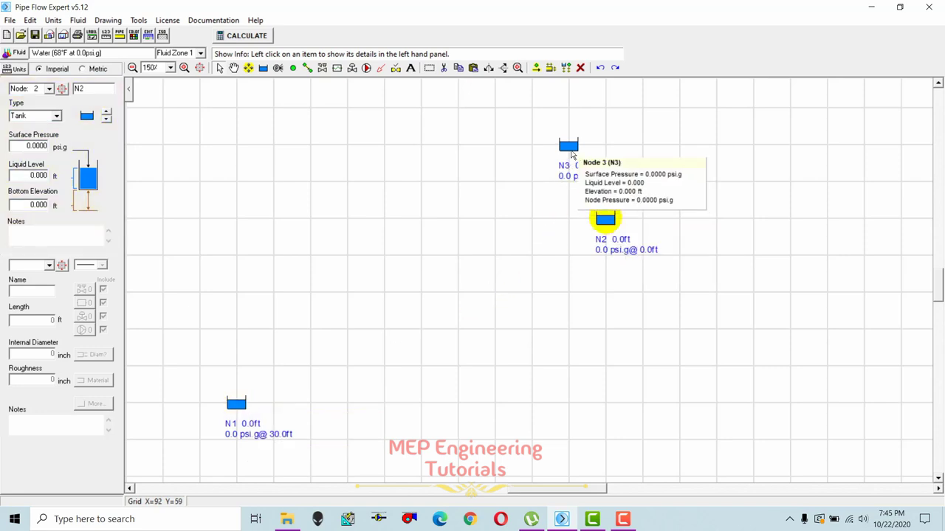
left_click(570, 149)
left_click(603, 223)
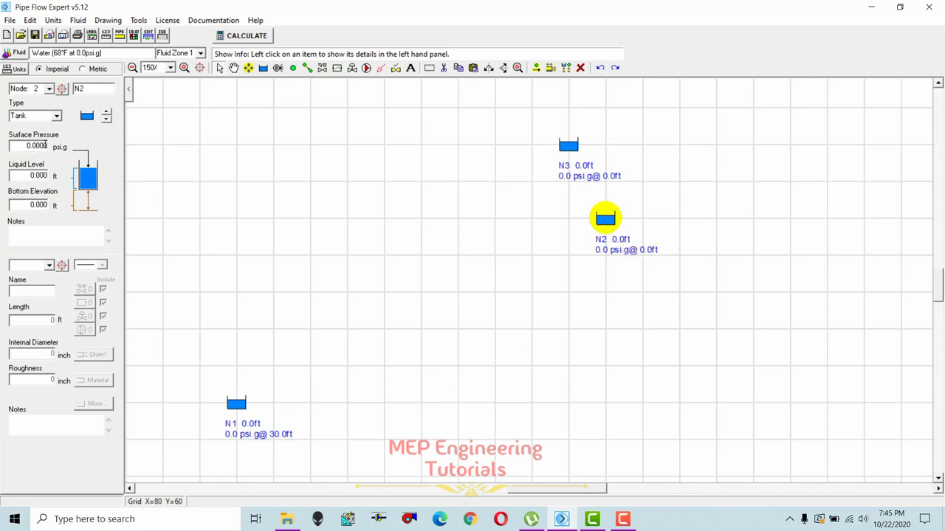
double_click(37, 175)
type("15")
double_click(24, 207)
type("50")
key("Return")
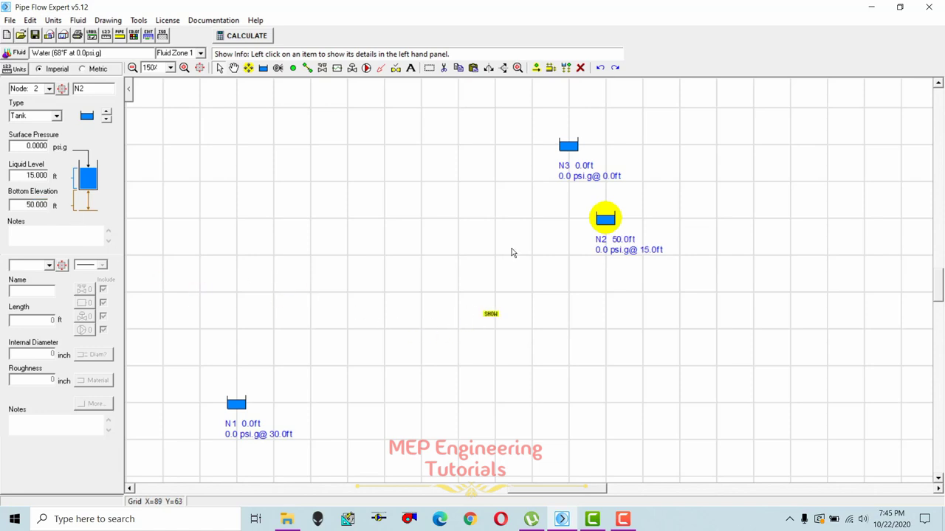
- Set tank N3's liquid level to 25 ft and its bottom elevation to 70 ft
left_click(570, 146)
left_click_drag(27, 148, 70, 148)
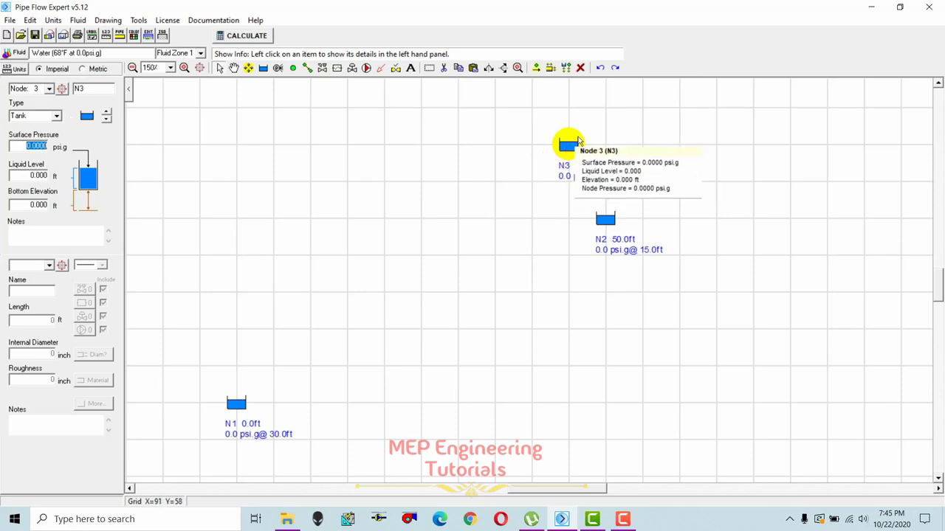
left_click_drag(25, 175, 62, 186)
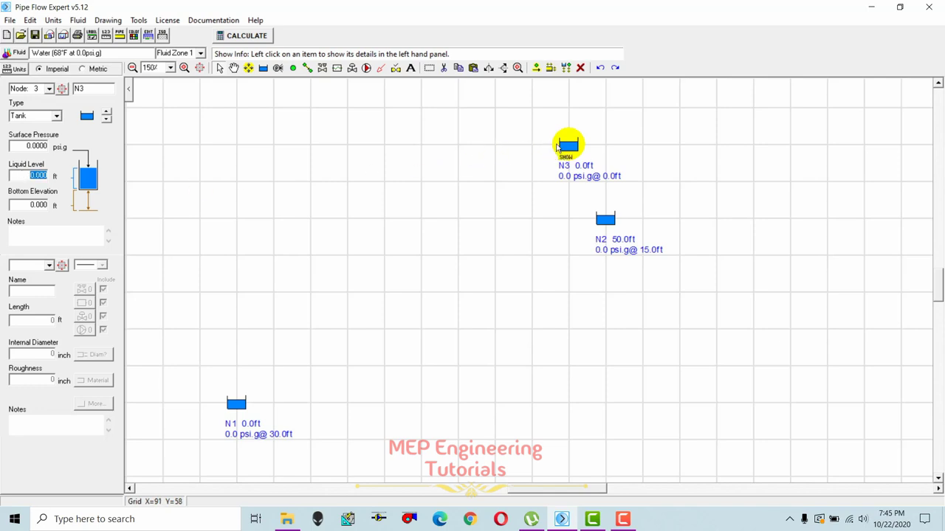
mouse_move(580, 147)
type("25")
left_click_drag(27, 206, 53, 208)
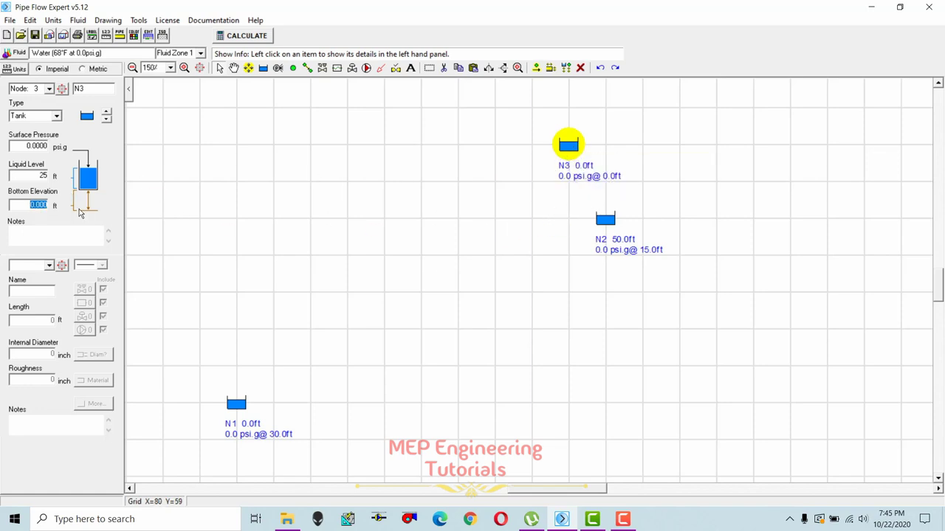
type("70")
left_click(58, 233)
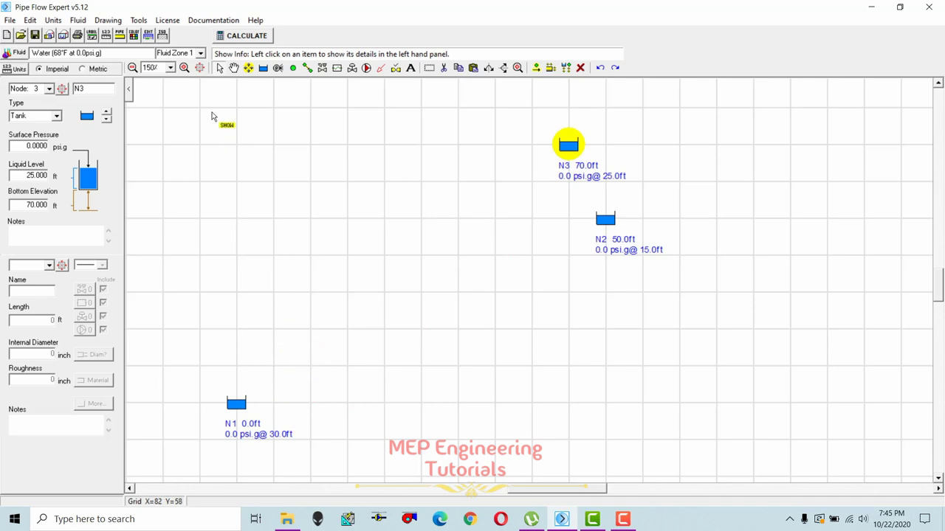
- Draw the first pipe horizontally from tank N1 to the right and choose to change the default pipe values
left_click(307, 69)
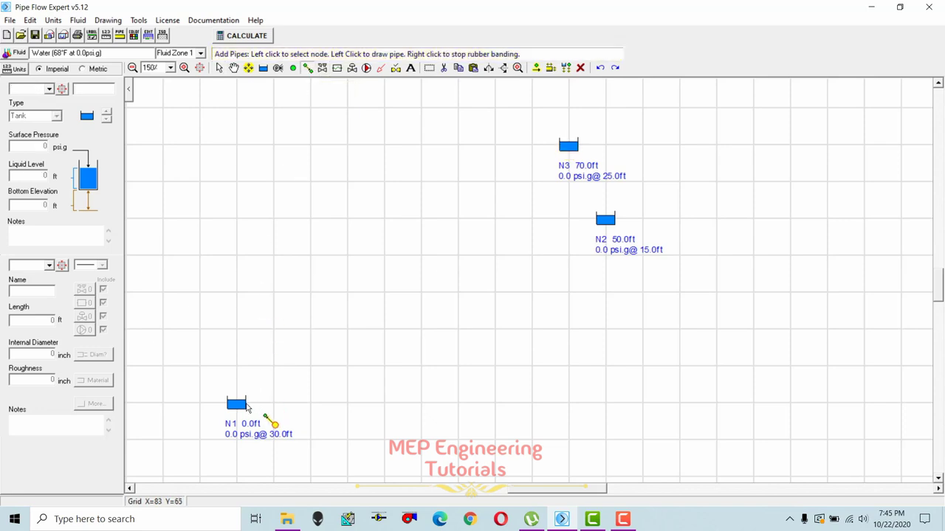
left_click(238, 403)
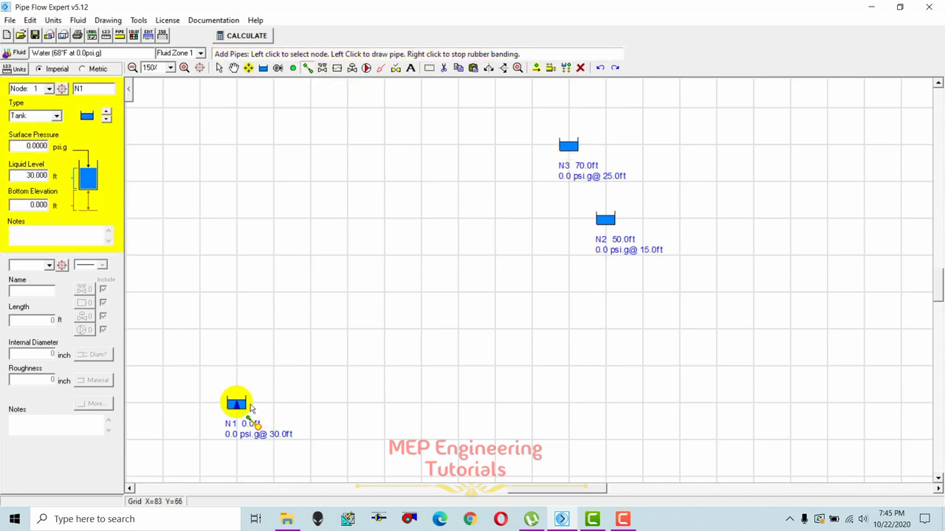
left_click(380, 404)
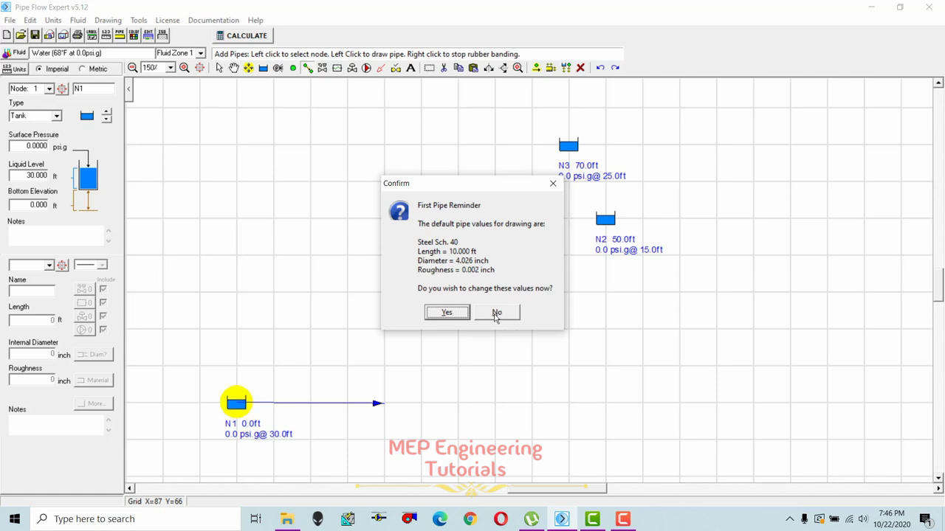
left_click(447, 313)
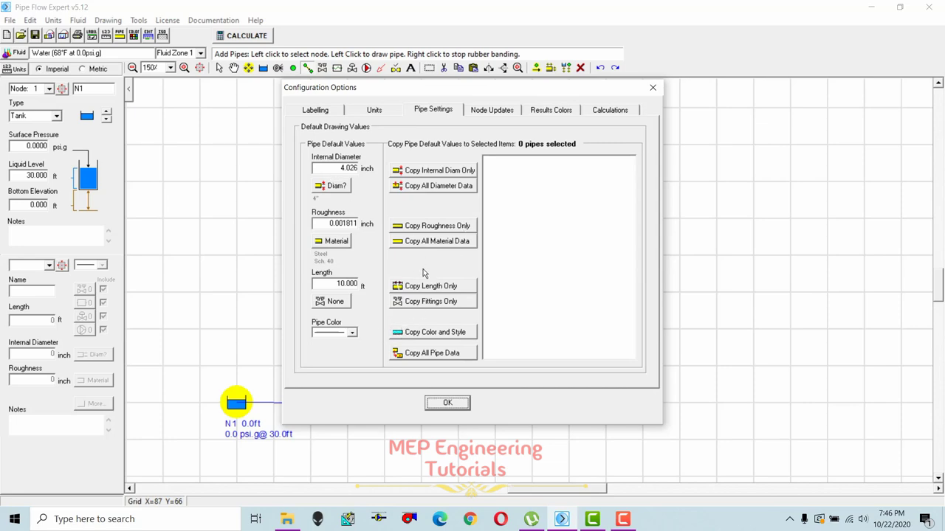
- Examine the pipe materials, schedules and size ranges available for the default pipe without selecting a new one
left_click(341, 246)
left_click(371, 283)
left_click(407, 319)
key("Down")
key("Down")
key("Down")
key("Down")
key("Down")
key("Down")
key("Down")
key("Down")
key("Down")
key("Down")
key("Down")
key("Down")
key("Down")
key("Down")
key("Down")
key("Down")
key("Down")
key("Down")
key("Down")
key("Down")
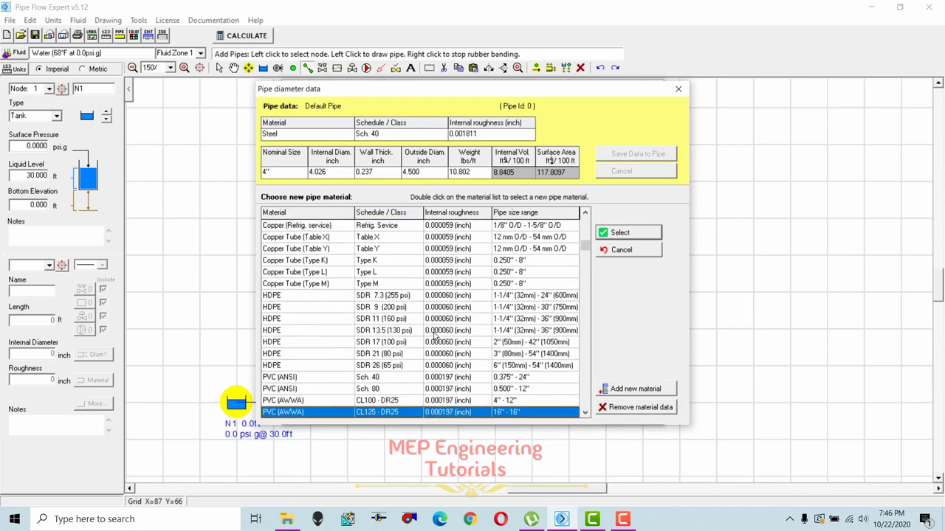
key("Down")
key("Down")
key("Down")
key("Down")
key("Down")
key("Down")
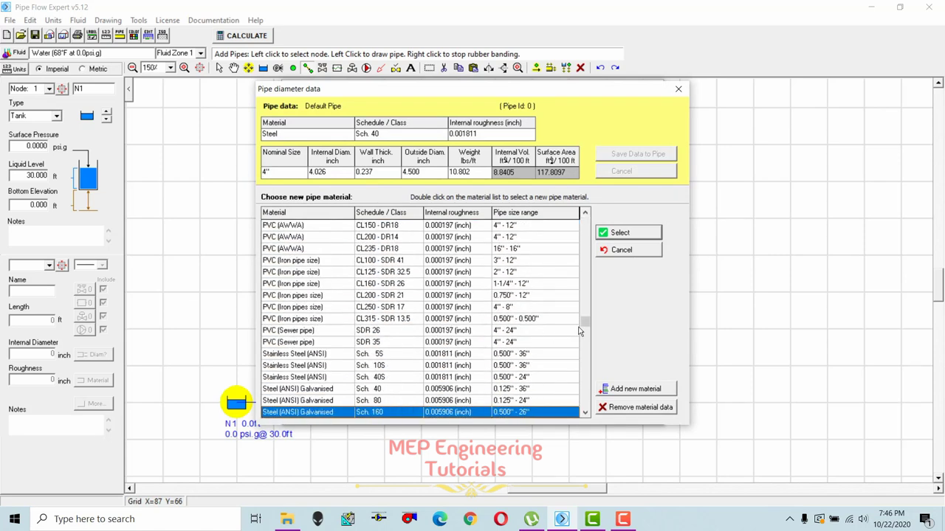
left_click_drag(585, 341, 580, 367)
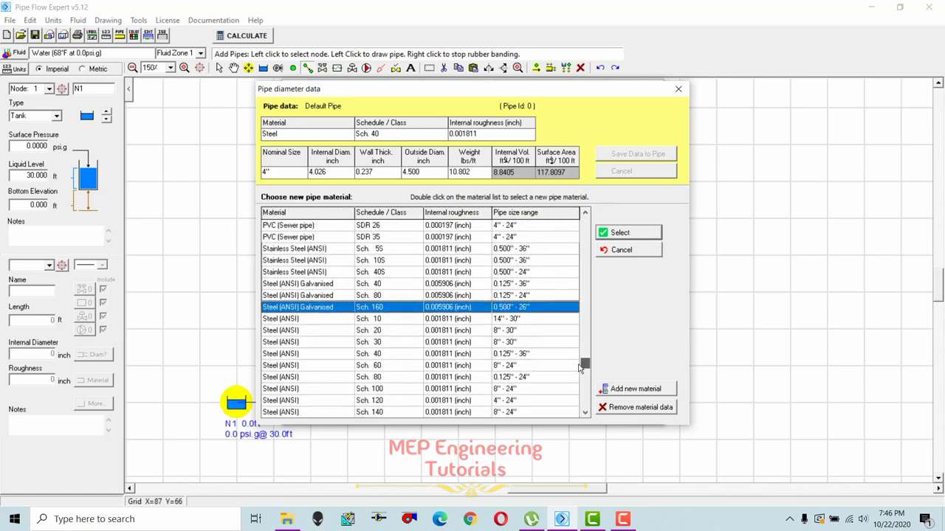
left_click(381, 284)
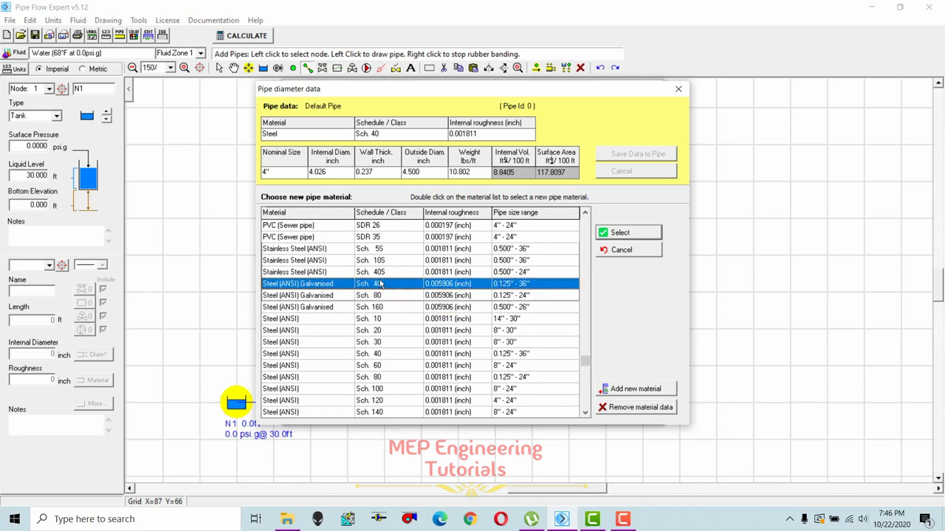
scroll(381, 284, "up", 4)
left_click_drag(584, 341, 583, 262)
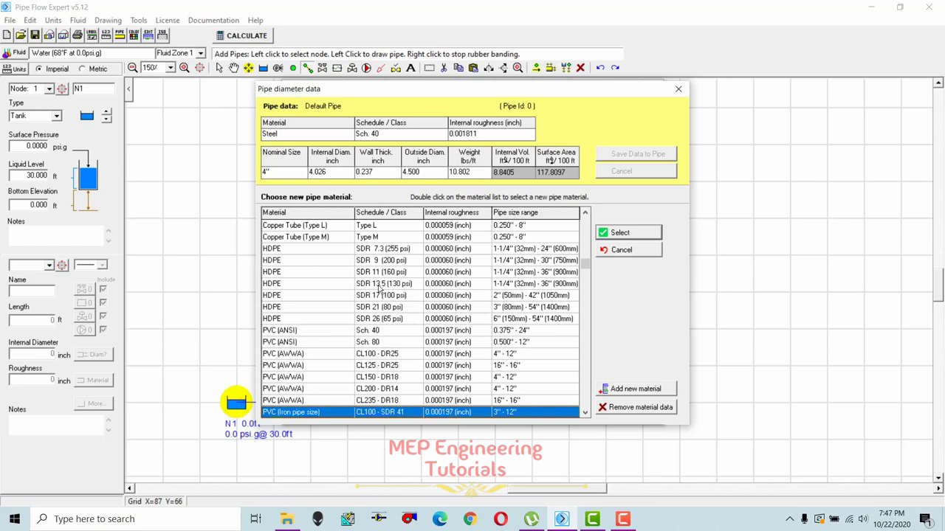
key("Up")
key("Up")
key("Up")
key("Up")
key("Up")
key("Up")
key("Up")
key("Up")
key("Up")
key("Up")
key("Up")
key("Up")
key("Up")
key("Up")
key("Up")
key("Up")
key("Up")
key("Up")
key("Up")
key("Up")
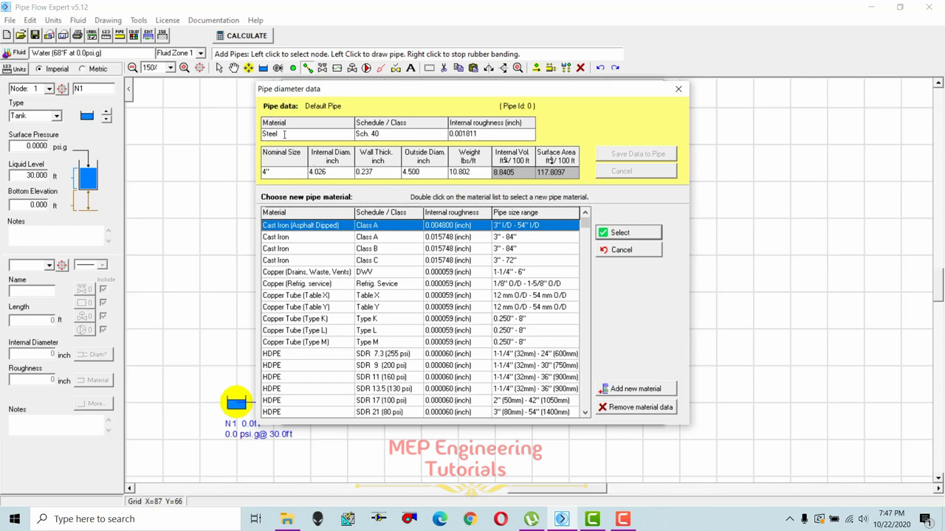
left_click(678, 89)
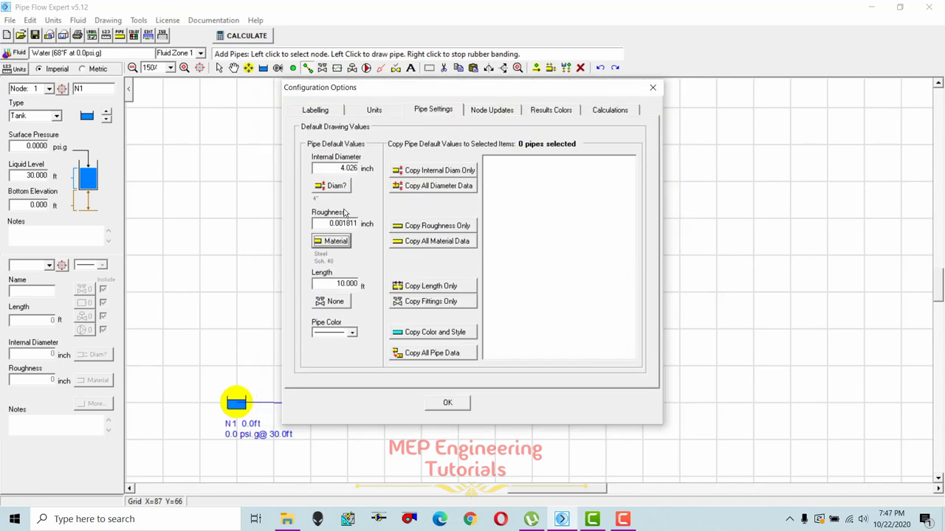
- Set the default pipe size to 2-1/2" Steel (ANSI) Sch. 40 and save the data to the pipe
left_click(336, 186)
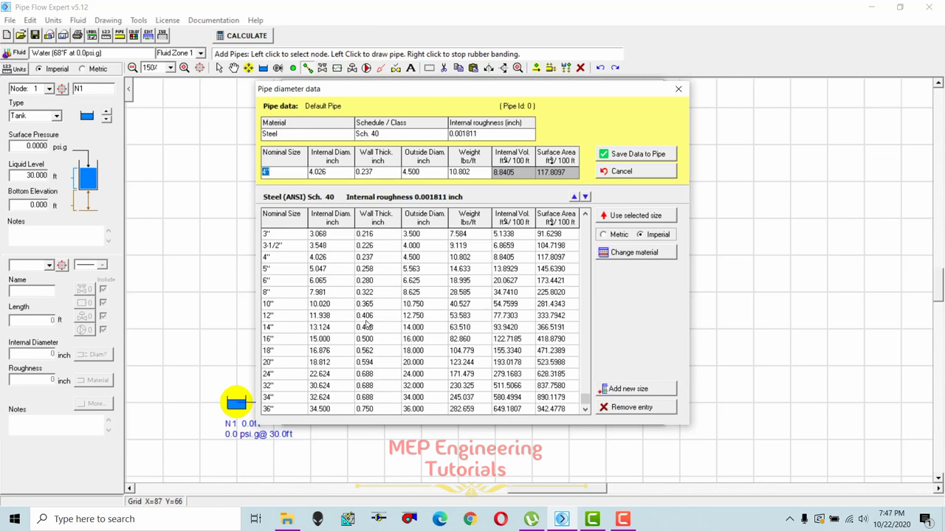
left_click(335, 294)
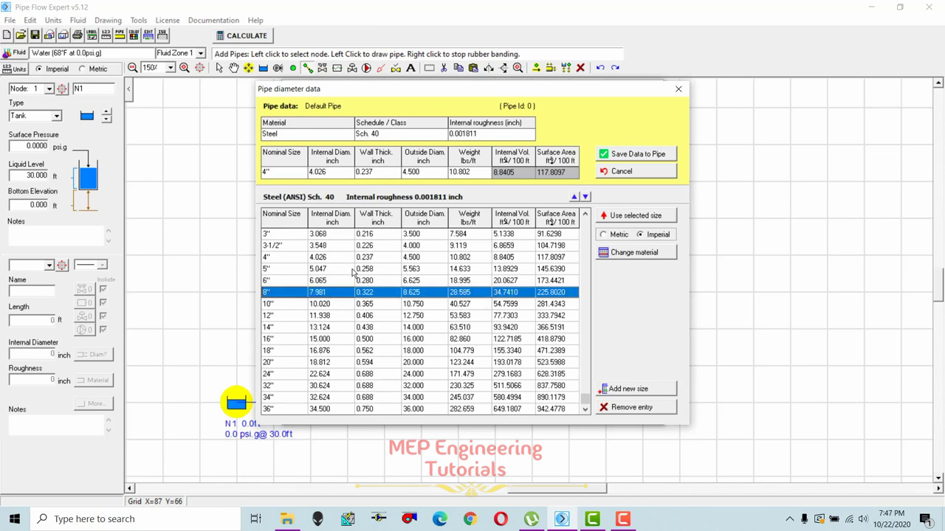
key("Up")
key("Up")
key("Up")
key("Up")
key("Up")
key("Up")
key("Up")
key("Up")
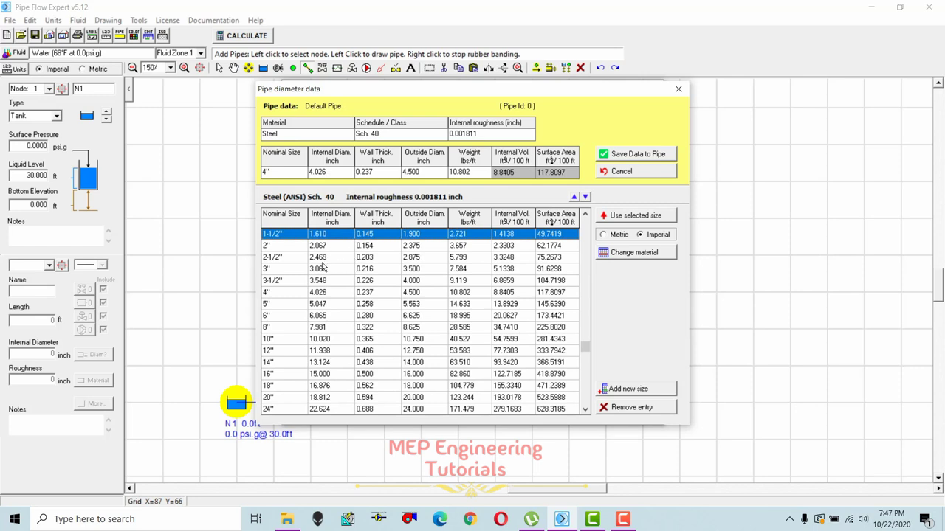
key("Down")
key("Down")
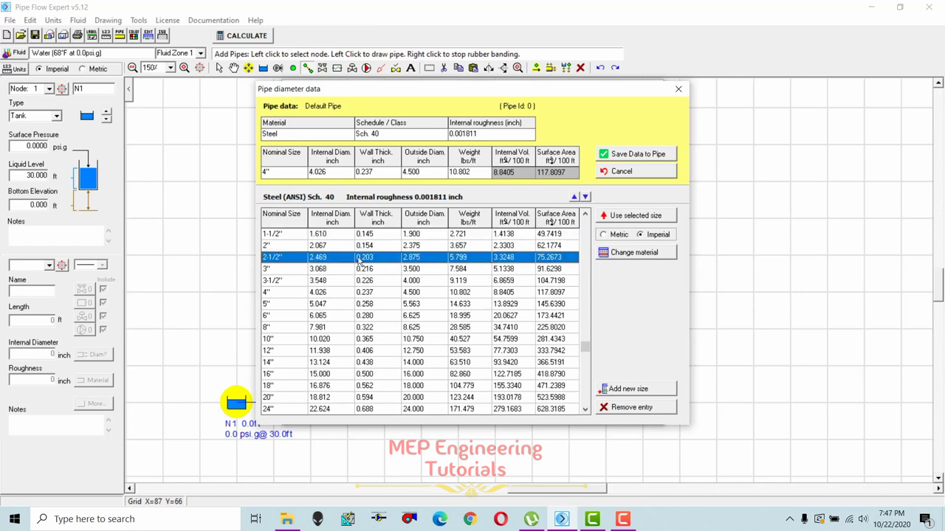
left_click(644, 217)
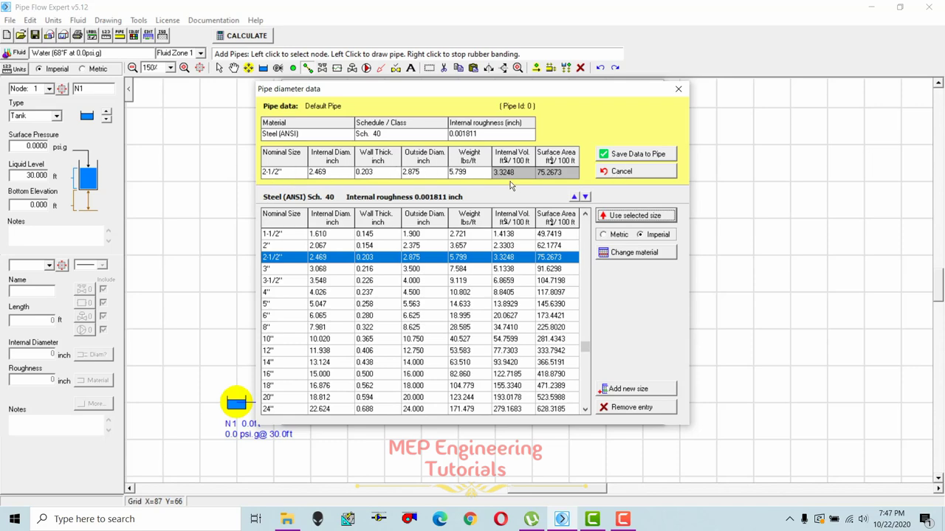
left_click(635, 155)
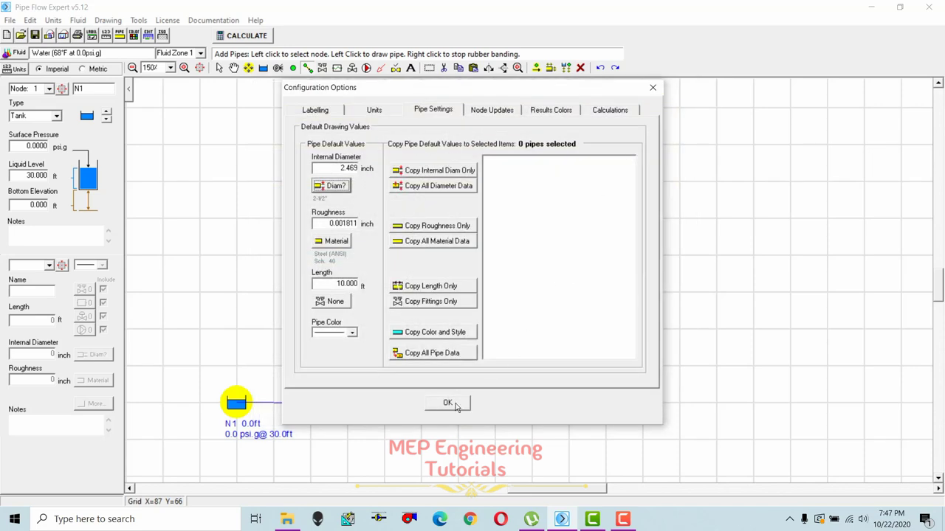
- Accept the default pipe settings, stop drawing after pipe P1, and check the length and internal diameter of P1
left_click(447, 403)
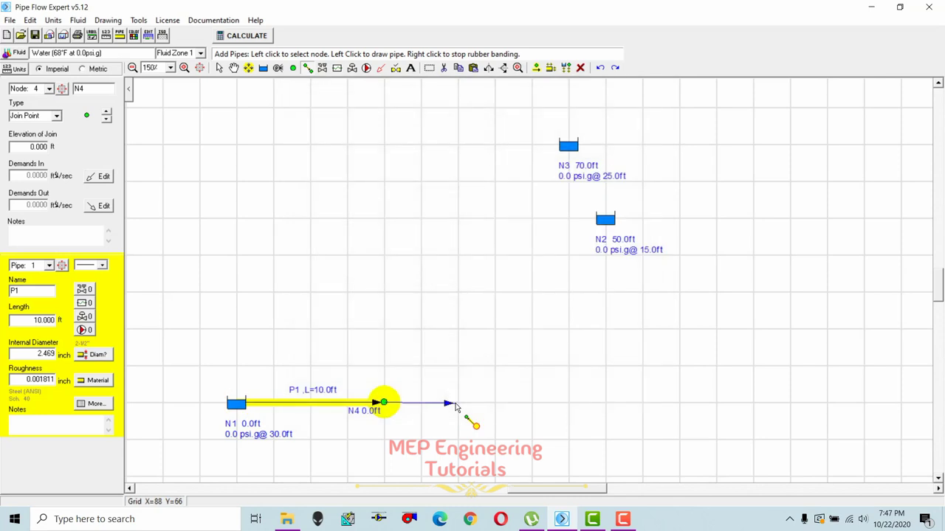
right_click(392, 295)
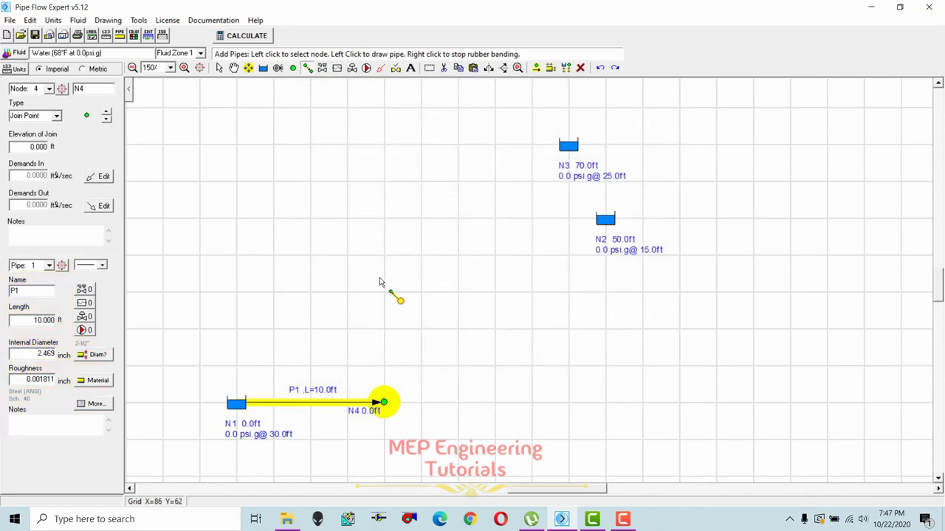
right_click(392, 325)
left_click(313, 407)
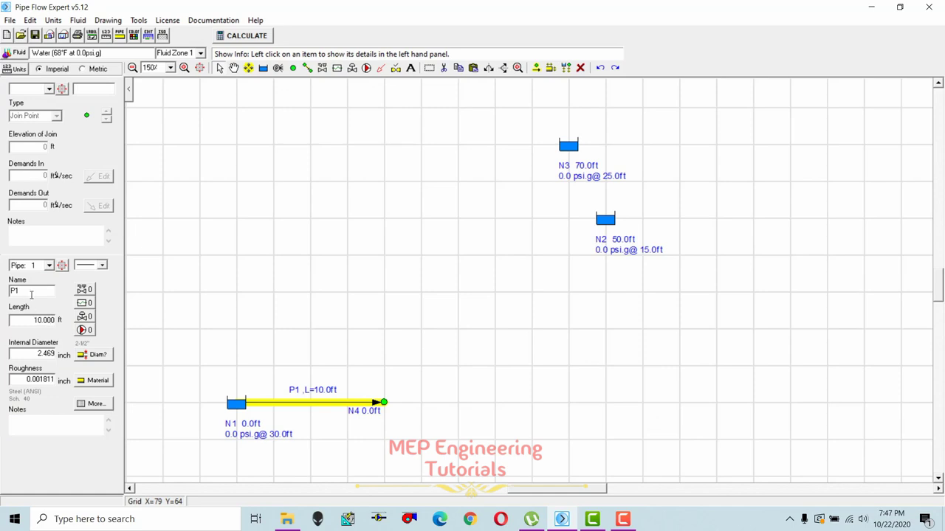
left_click_drag(31, 319, 58, 320)
mouse_move(328, 403)
left_click_drag(39, 355, 64, 356)
- Draw pipes from N4 up to a new N5, right to N6, up to N7, and right into tank N2
left_click(307, 67)
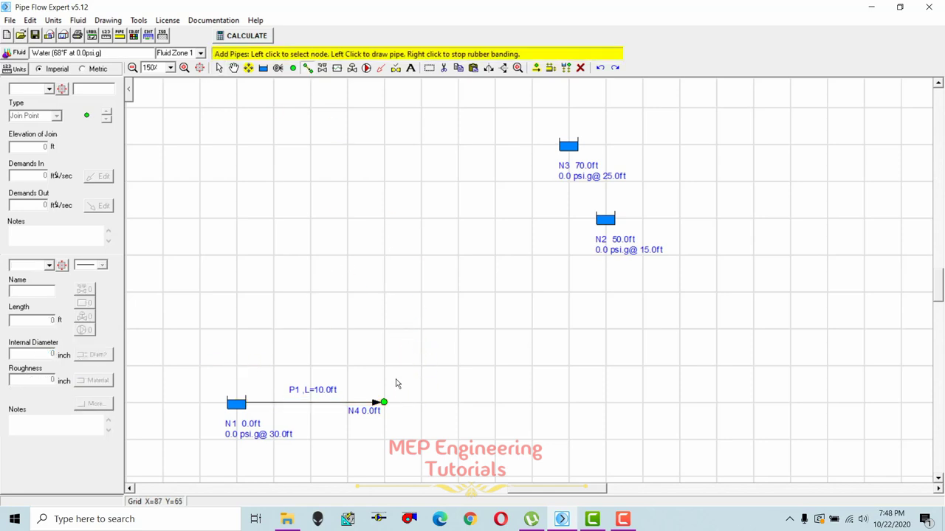
left_click(357, 403)
left_click(358, 296)
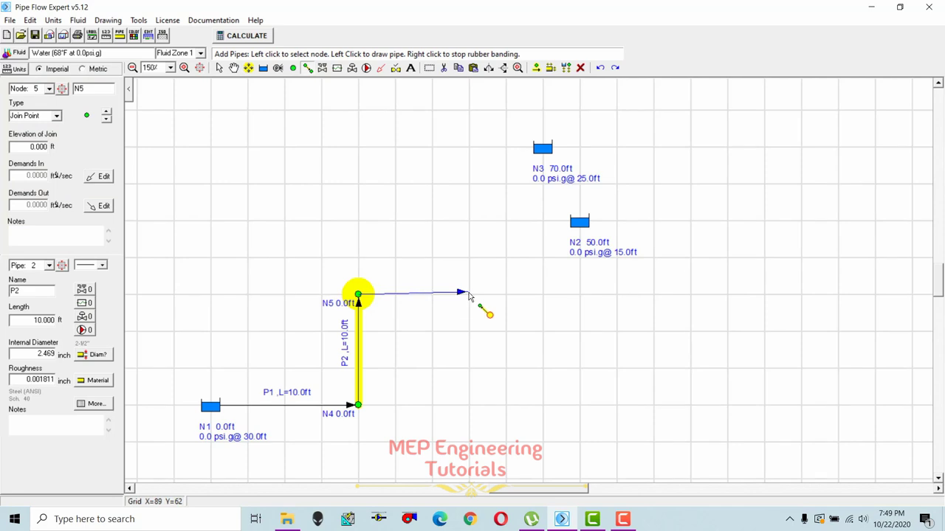
left_click(469, 295)
left_click(469, 222)
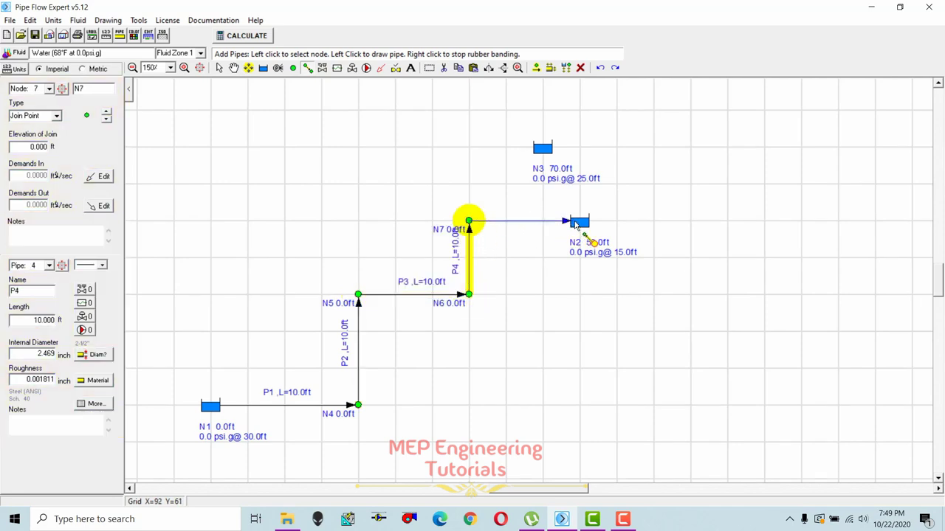
left_click(578, 222)
right_click(449, 177)
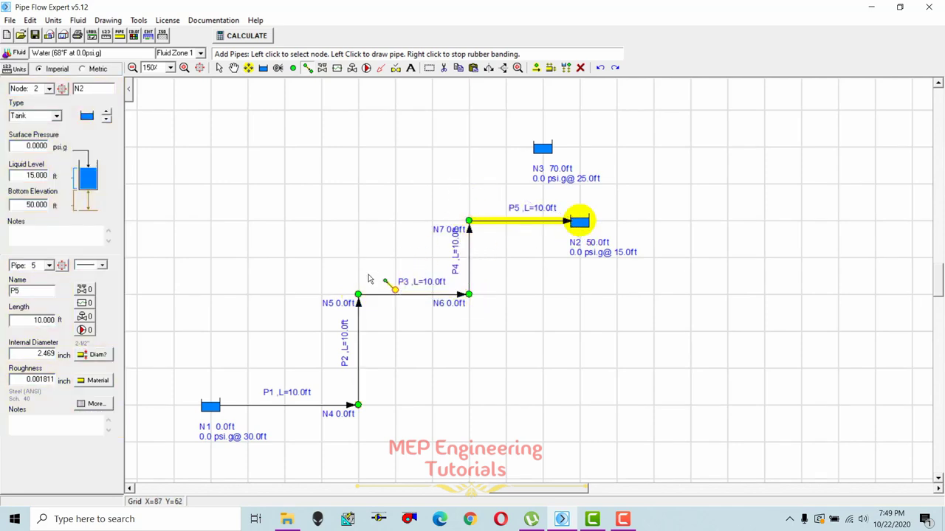
- Draw a branch from N5 vertically up to a new join point N8 and horizontally into tank N3
left_click(358, 296)
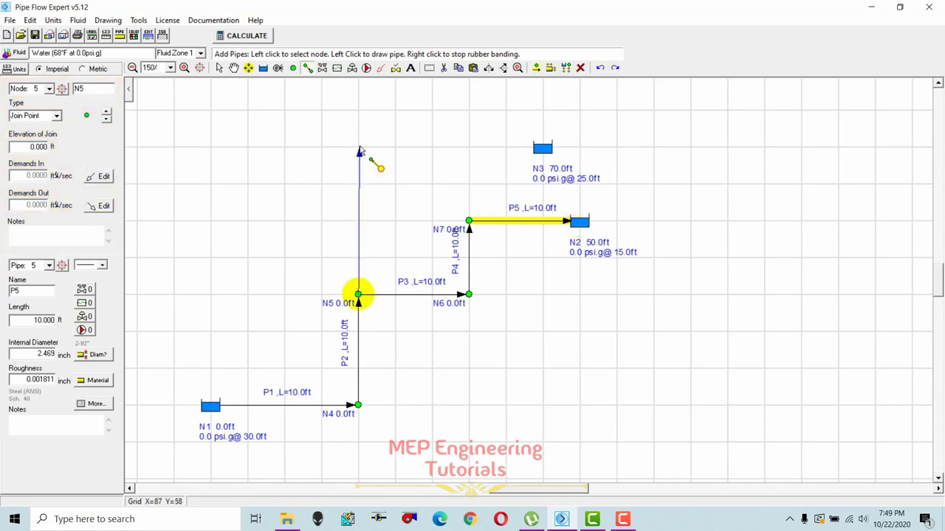
left_click(358, 148)
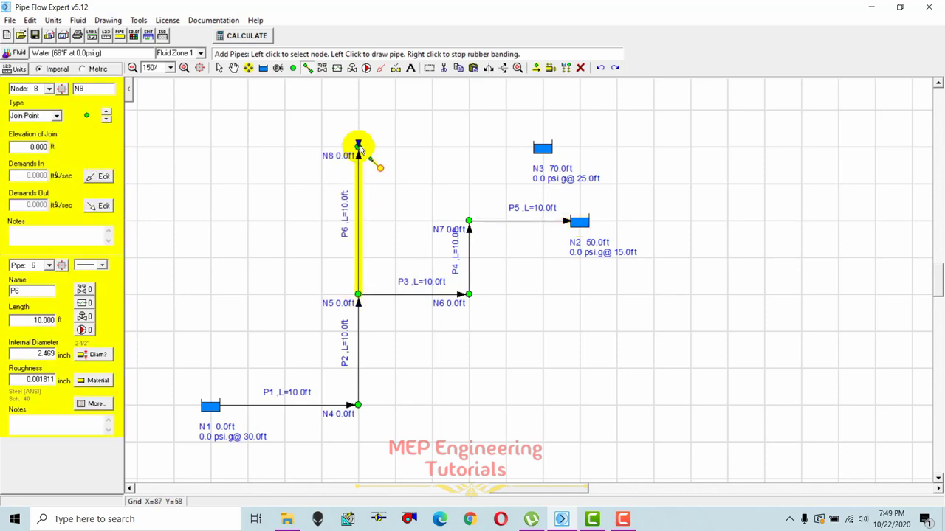
left_click(543, 149)
right_click(369, 124)
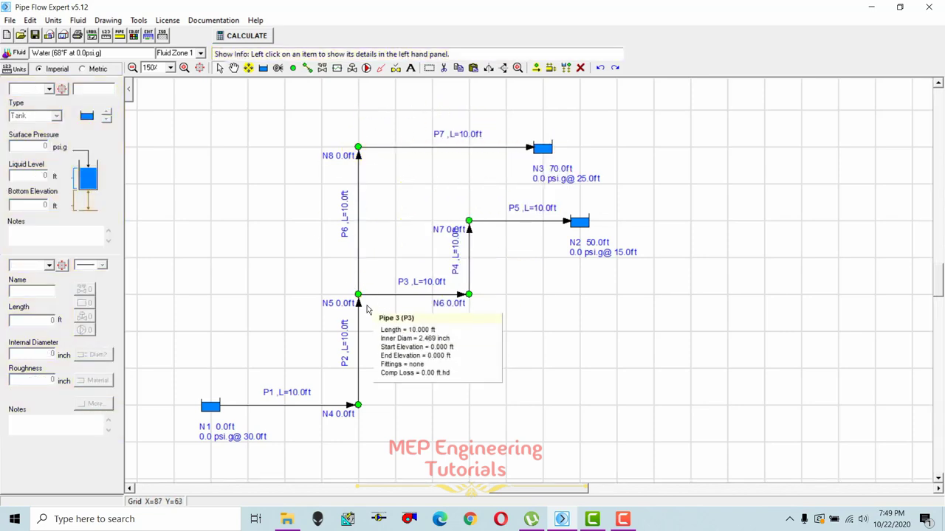
- Examine the pipes, join points and tanks along both branches from tank N1 to tanks N2 and N3
mouse_move(358, 291)
left_click_drag(390, 258, 416, 273)
scroll(516, 346, "down", 1)
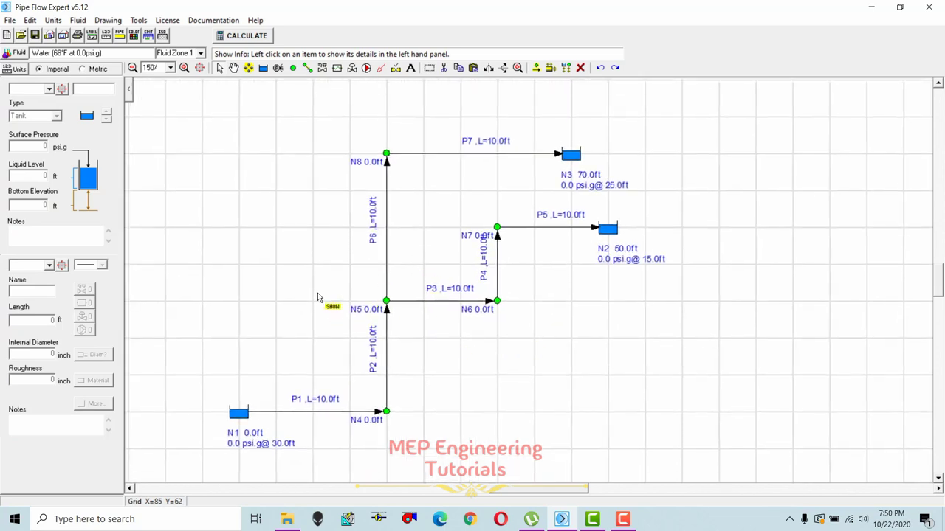
mouse_move(285, 414)
mouse_move(484, 314)
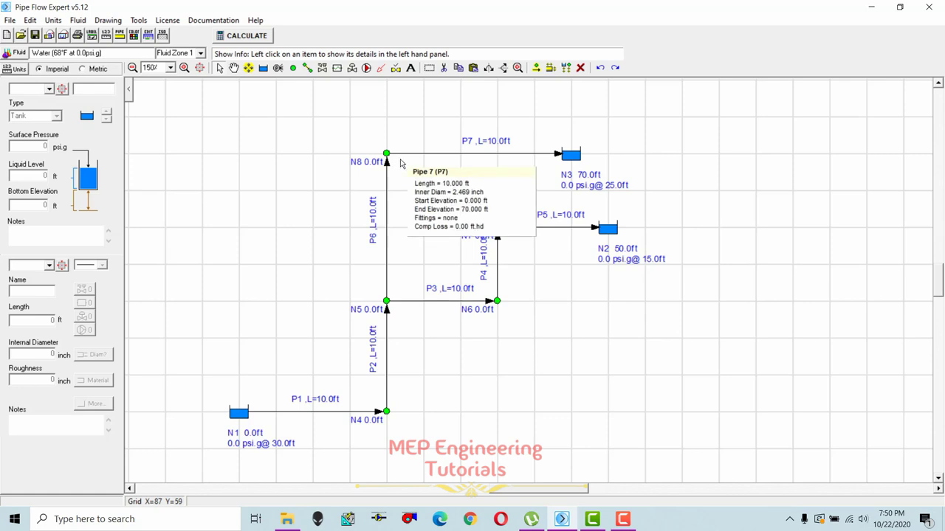
mouse_move(568, 152)
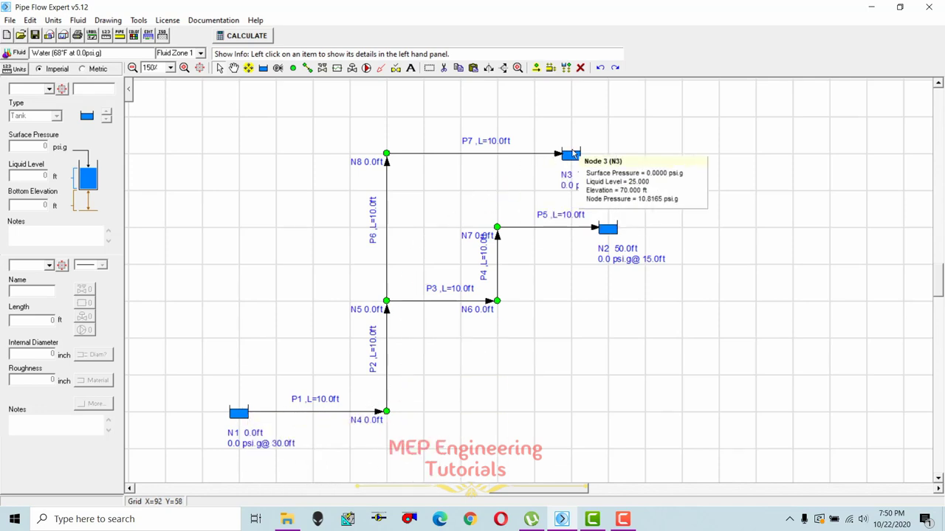
mouse_move(576, 221)
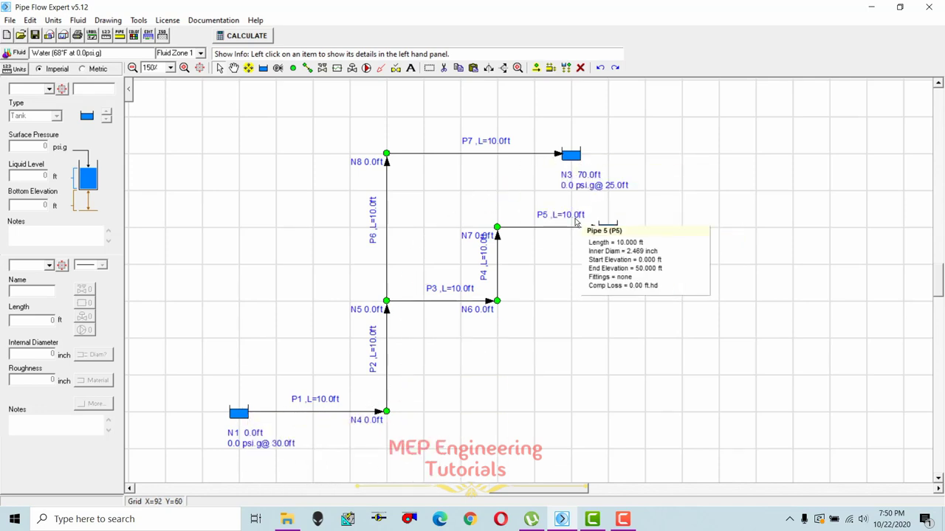
left_click(366, 68)
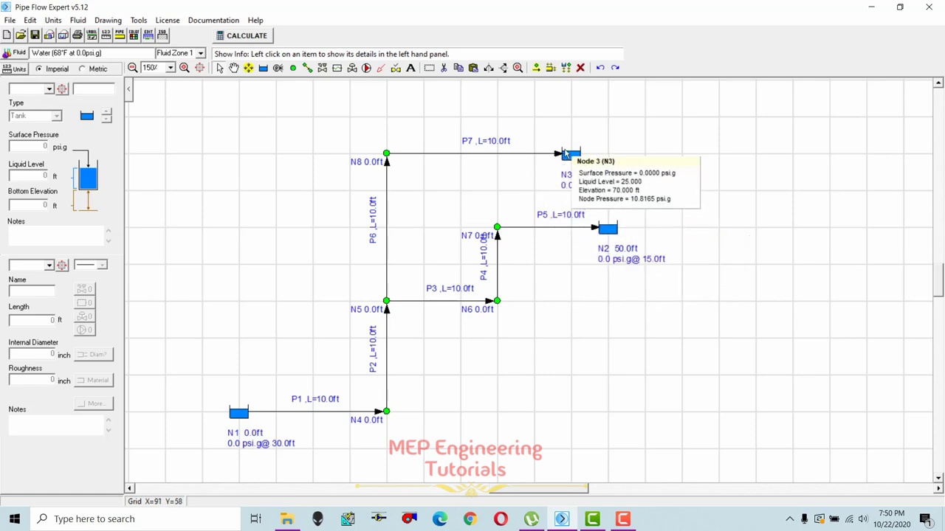
mouse_move(551, 225)
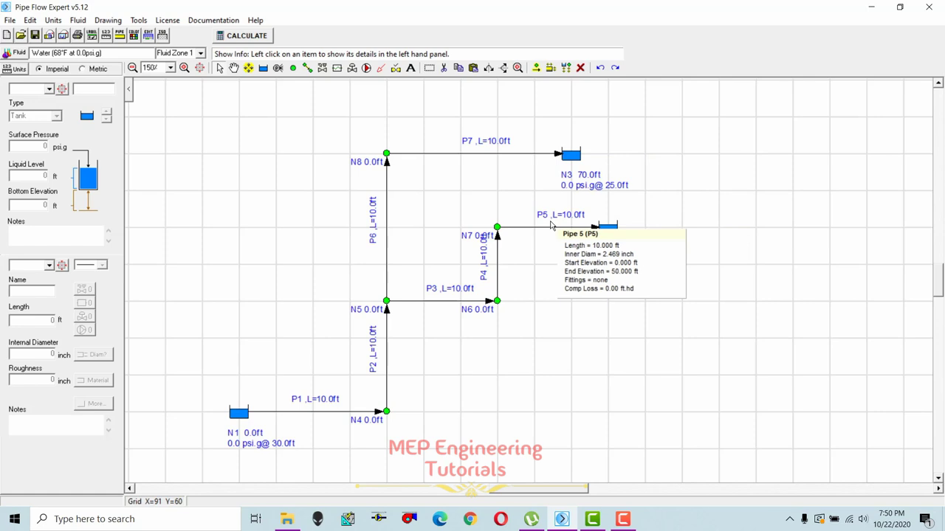
mouse_move(472, 296)
mouse_move(602, 230)
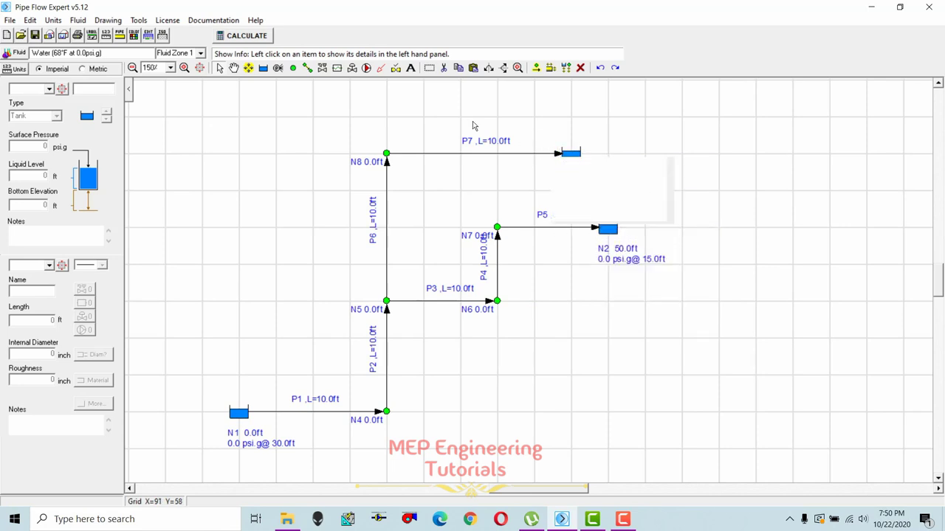
mouse_move(435, 293)
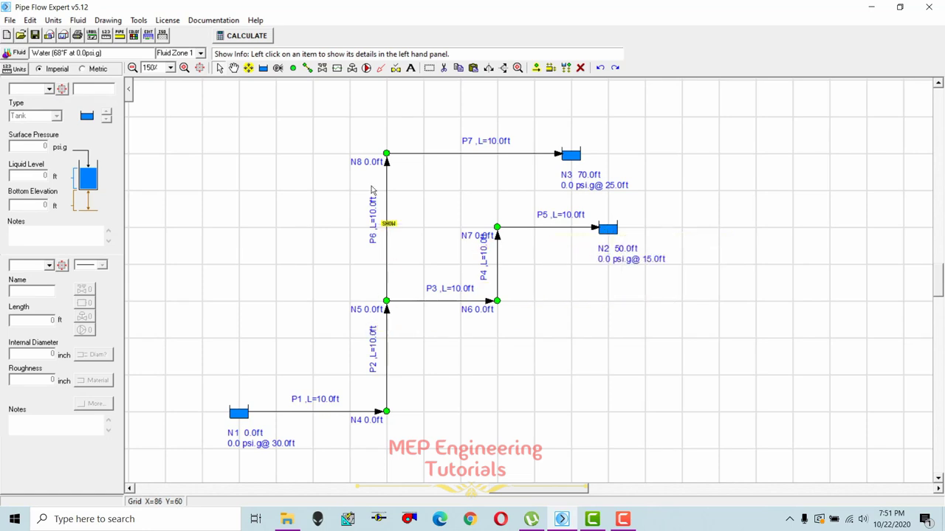
mouse_move(477, 148)
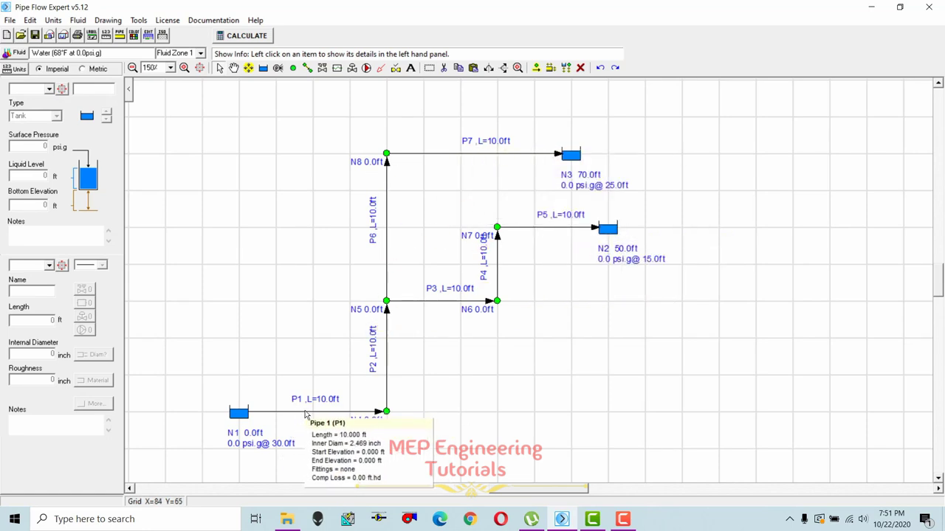
- Add a pump to pipe P1 about 3.3 ft from tank N1 and choose to enter its data
left_click(367, 69)
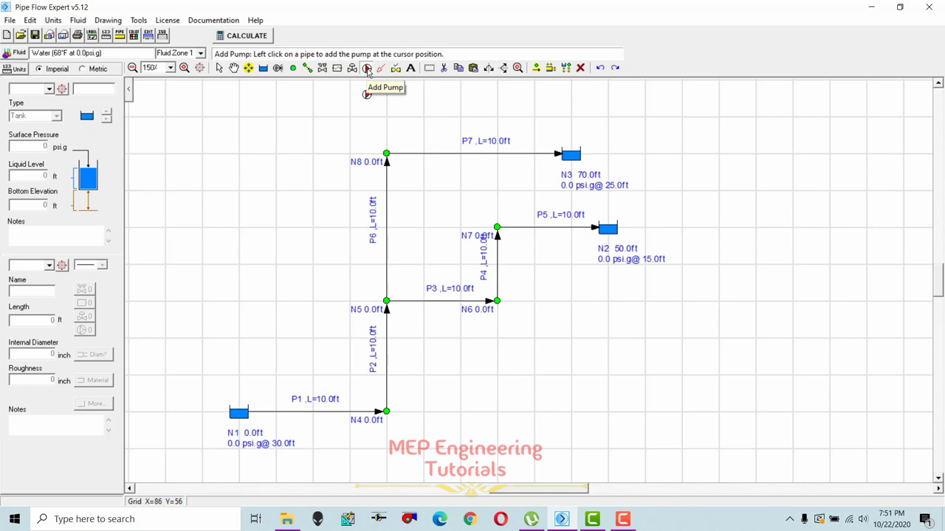
left_click(298, 416)
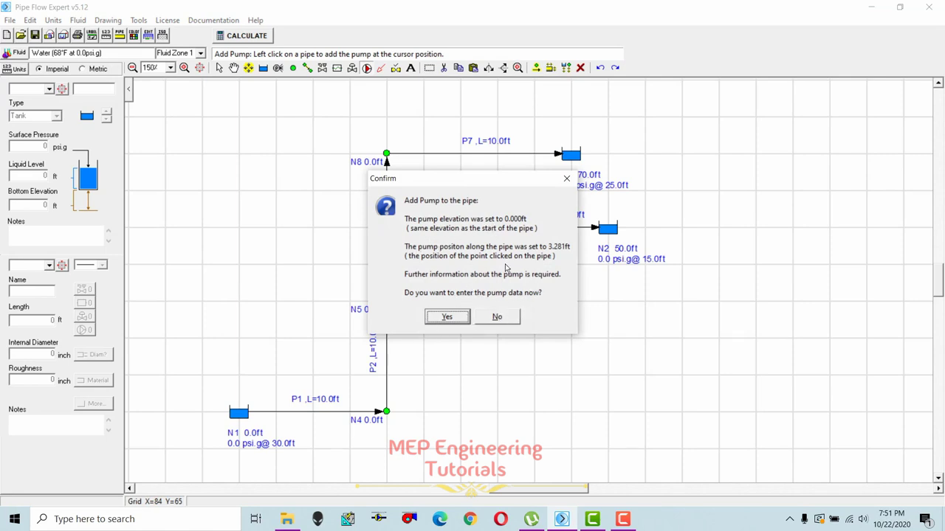
left_click(447, 317)
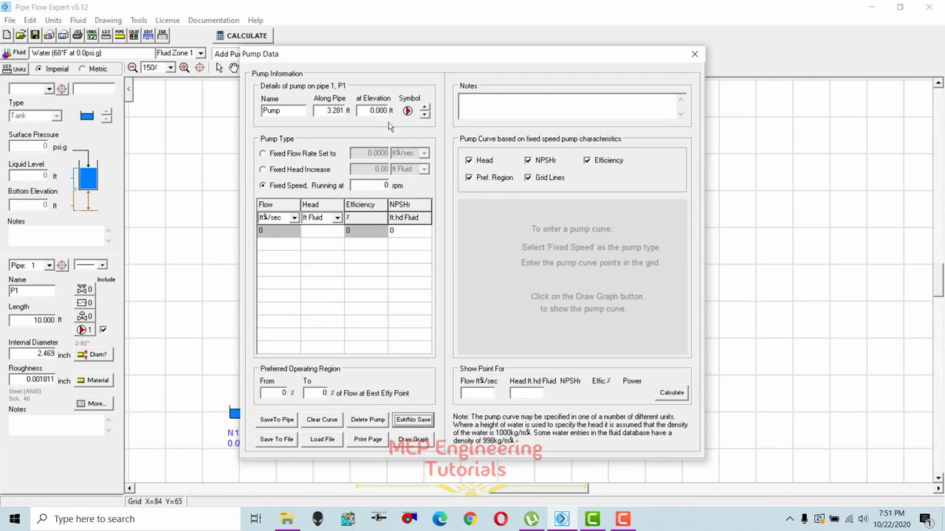
left_click_drag(415, 63, 414, 51)
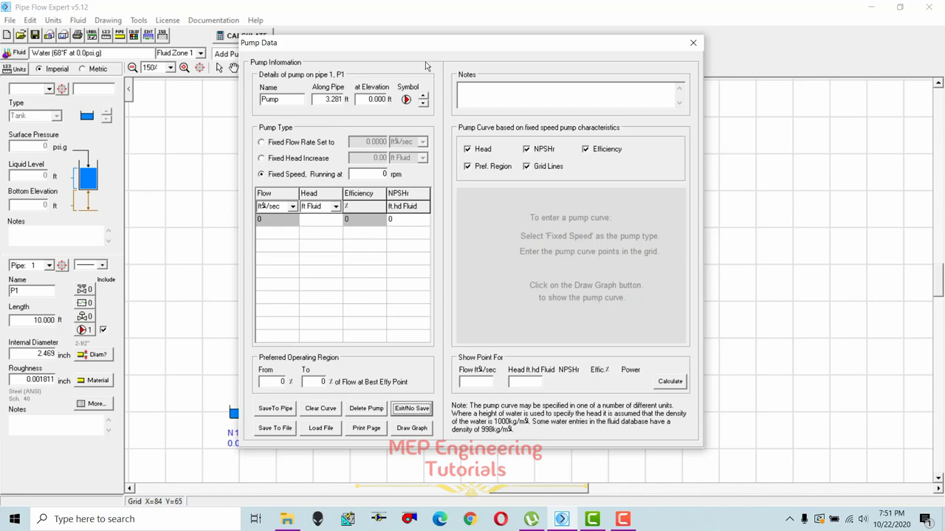
left_click_drag(463, 50, 622, 50)
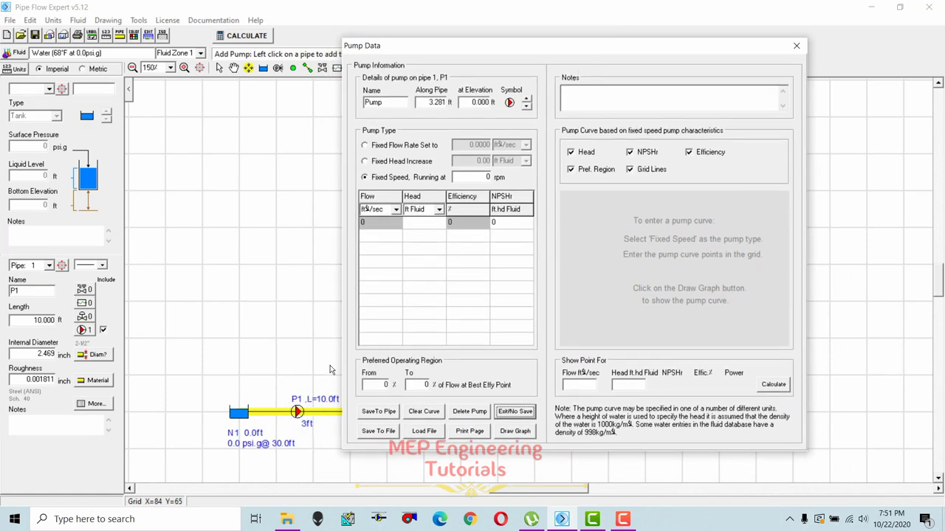
- Set the pump on P1 to a fixed flow rate of 20 US gpm and save the data to the pipe
left_click(365, 146)
left_click_drag(534, 49, 441, 48)
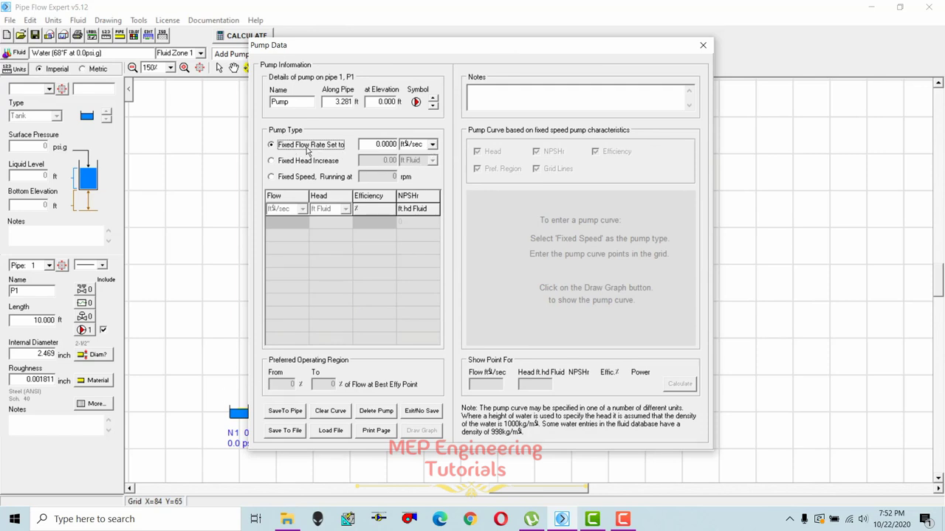
left_click(433, 145)
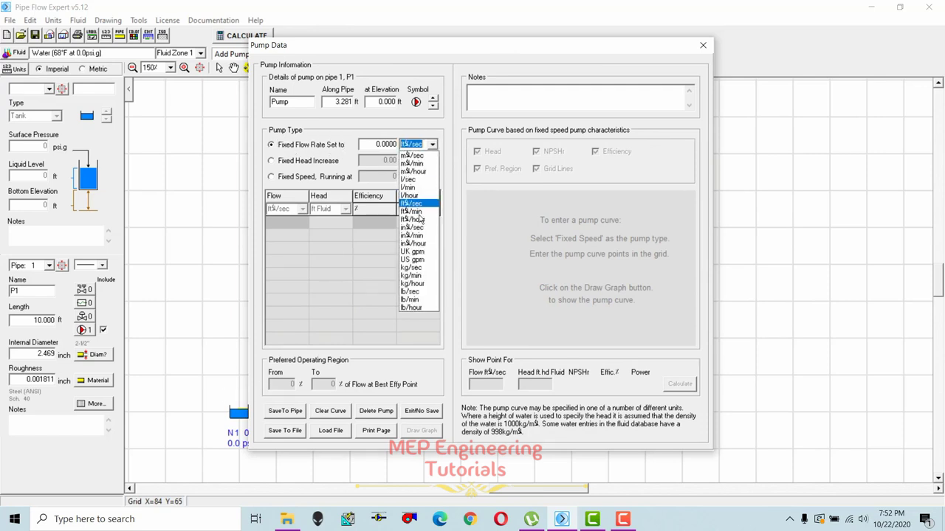
left_click(422, 263)
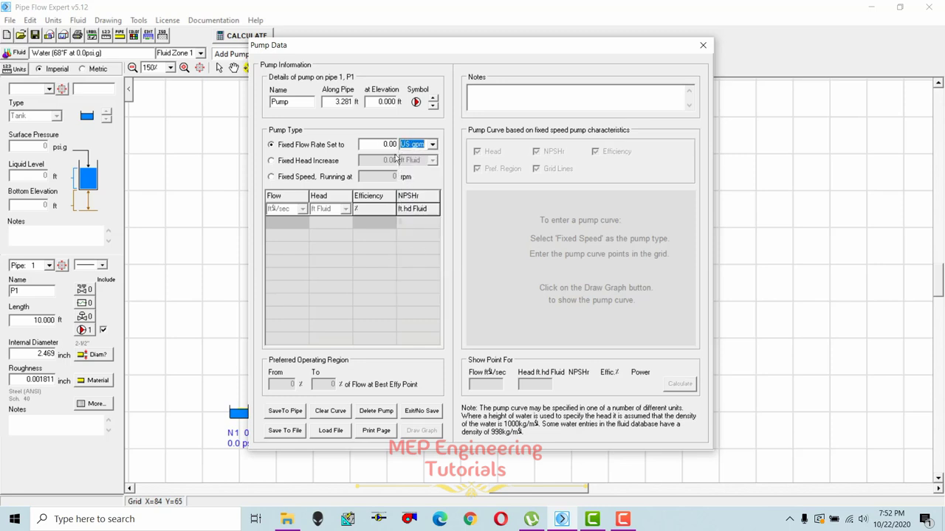
key("shift+Tab")
type("20")
left_click(300, 415)
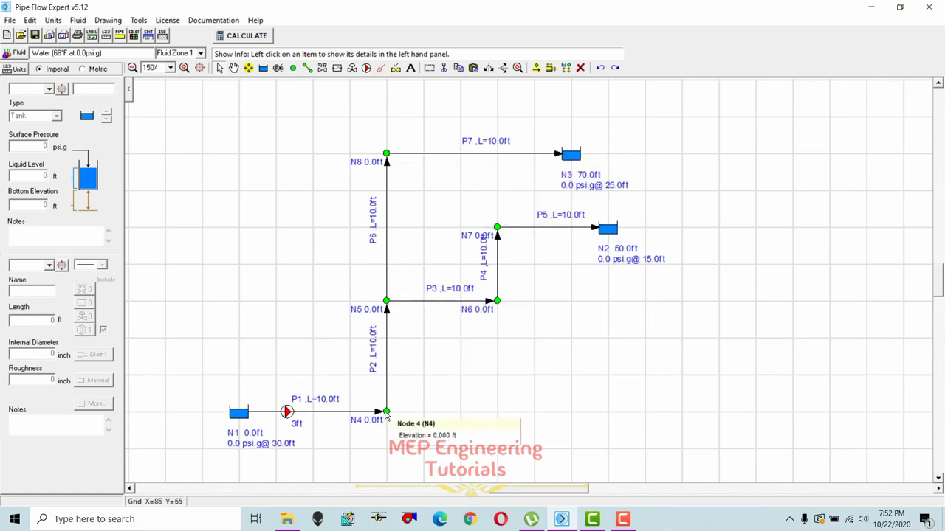
- Check join point N4 and set the elevation of join point N5 to 50 ft
left_click(385, 413)
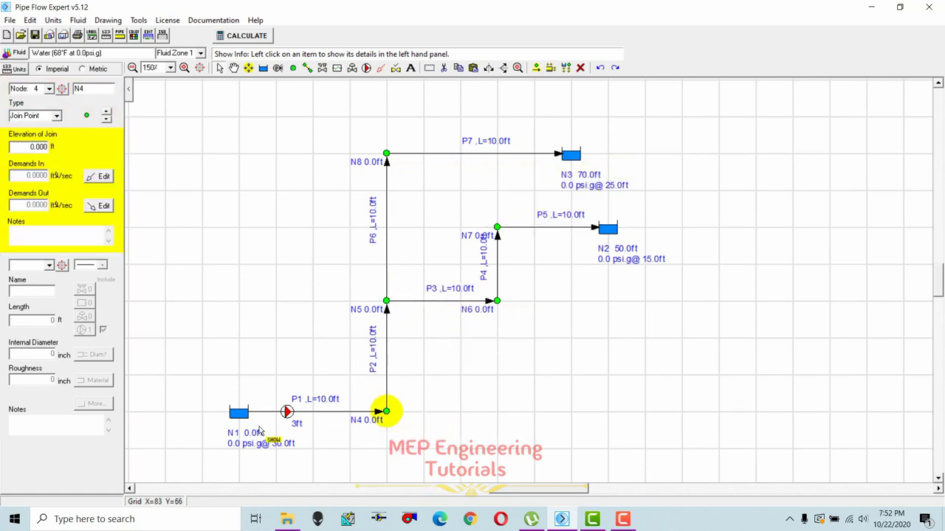
left_click(385, 302)
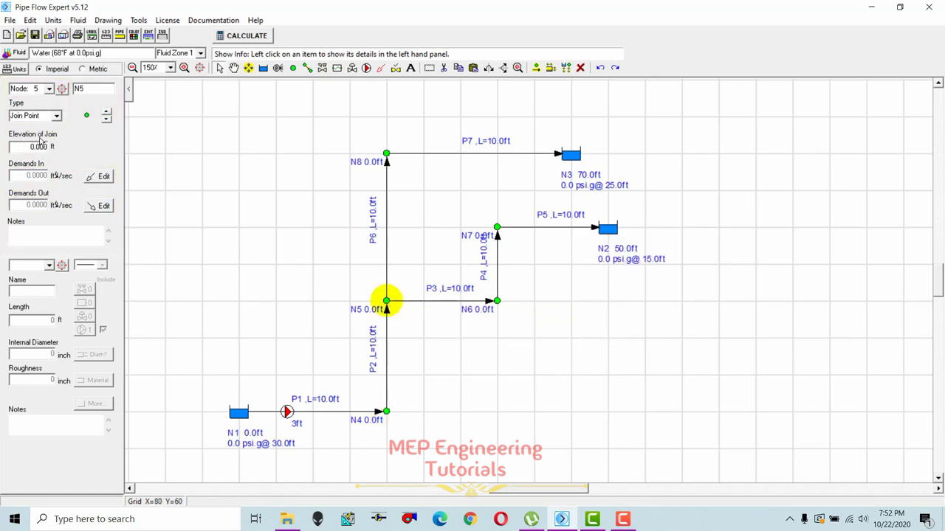
left_click_drag(27, 146, 58, 146)
type("50")
key("Return")
- Set the elevation of join point N6 to 50 ft
mouse_move(497, 234)
left_click(497, 301)
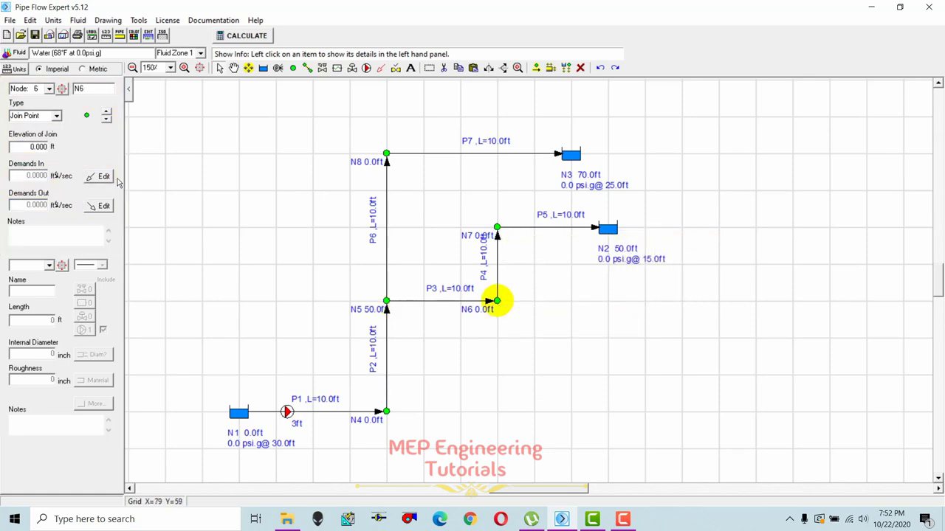
double_click(38, 147)
type("50")
key("Return")
- Set the elevation of join point N7 to 50 ft
left_click(500, 228)
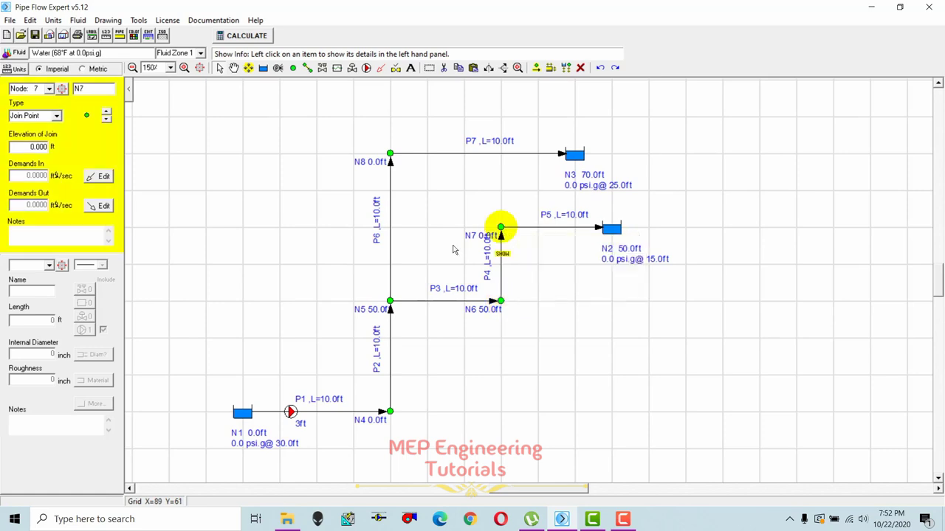
double_click(30, 147)
type("50")
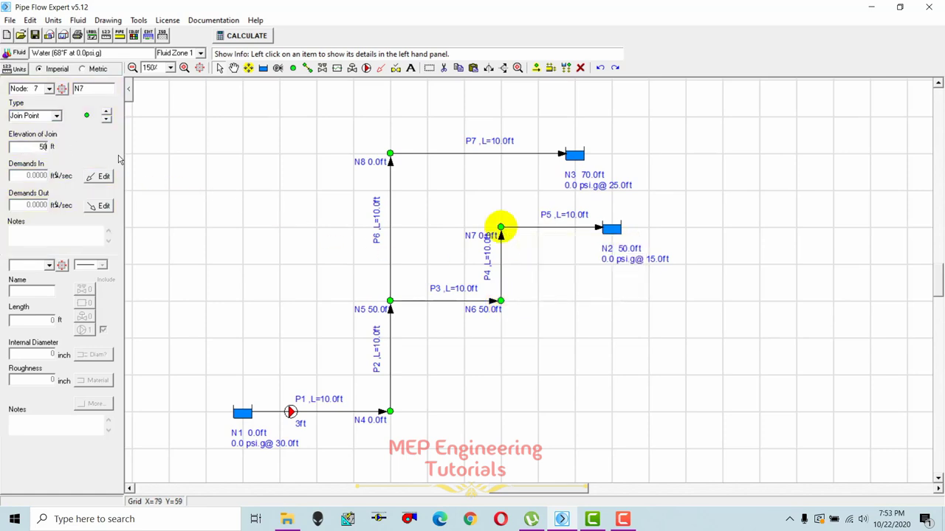
key("Return")
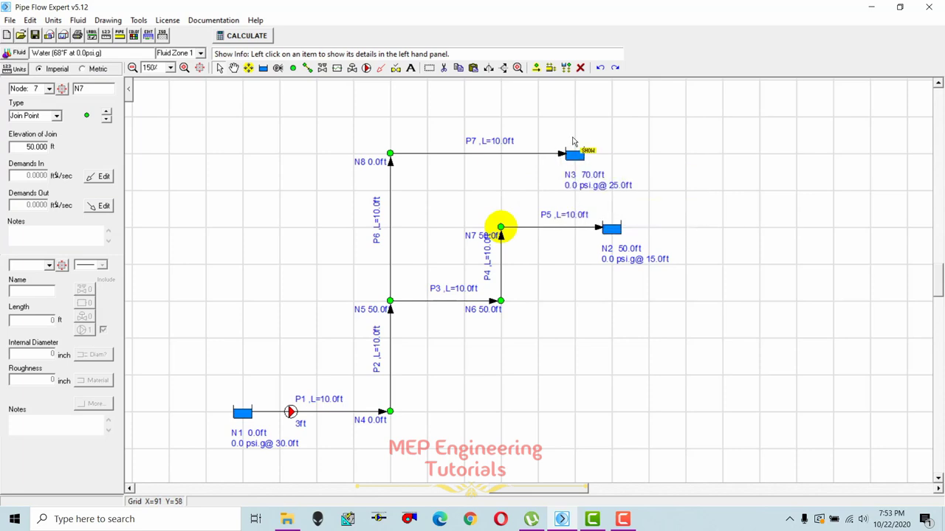
- Set the elevation of join point N8 to 70 ft
left_click(389, 154)
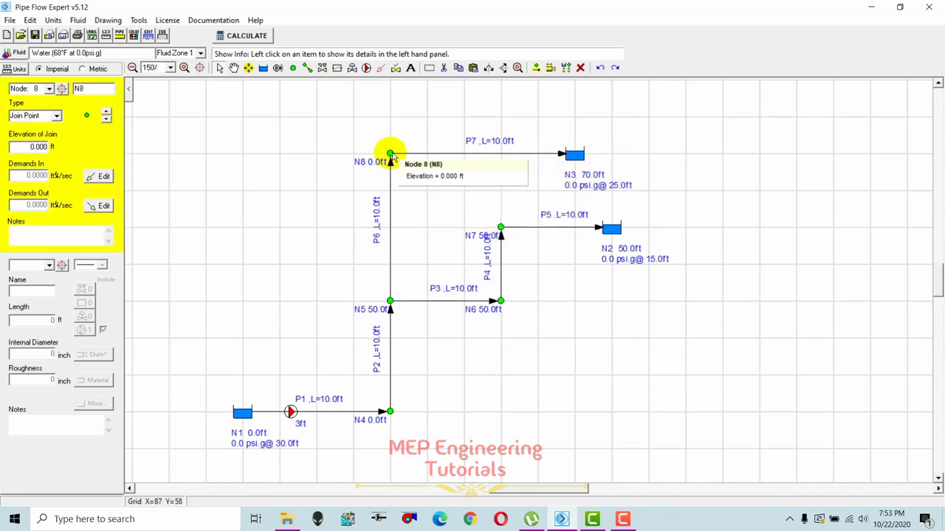
left_click_drag(28, 147, 92, 147)
type("70")
key("Return")
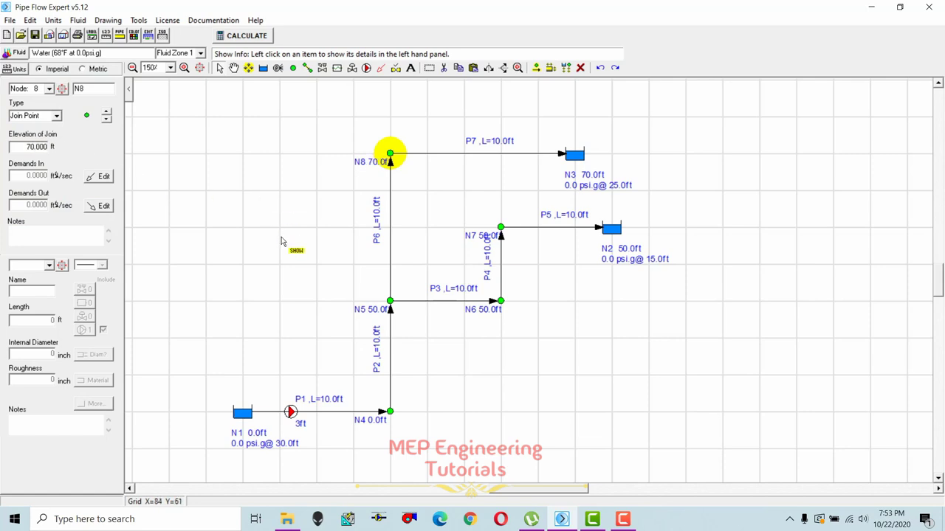
- Set the length of pipe P2 to 40 ft
left_click(392, 353)
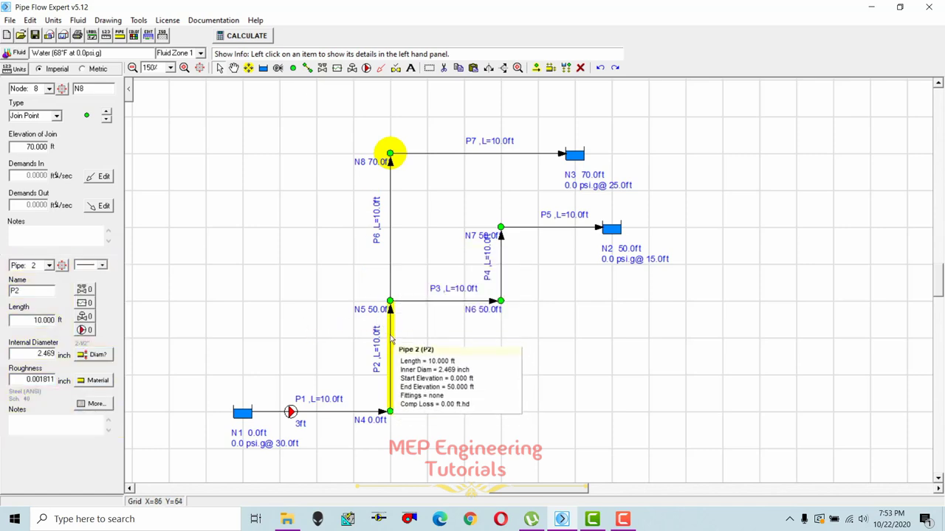
left_click_drag(36, 323, 72, 318)
type("40")
key("Return")
- Set the length of pipe P6 to 30 ft
left_click(392, 231)
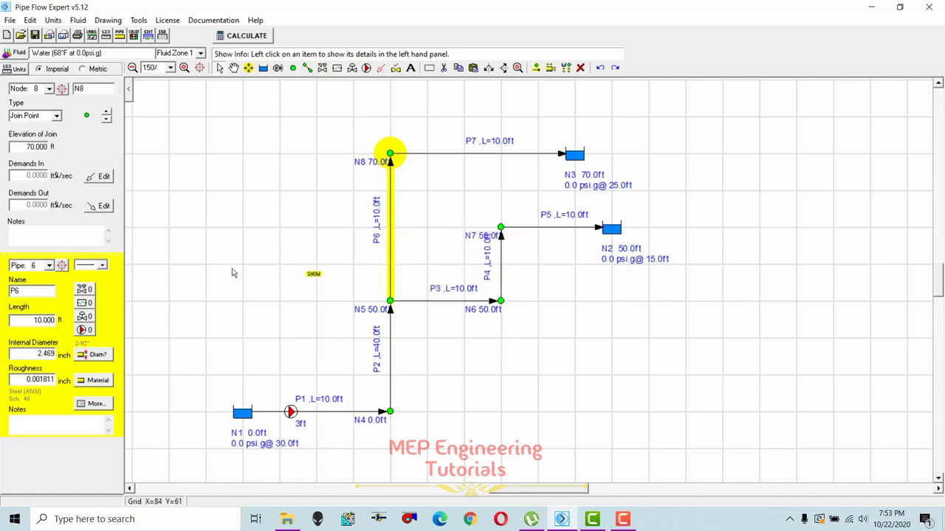
left_click_drag(36, 319, 60, 320)
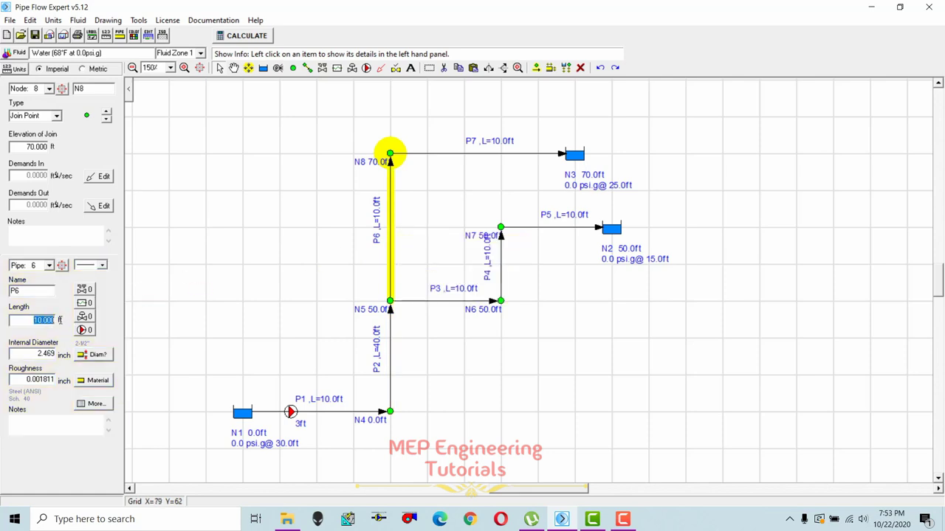
type("30")
key("Return")
- Set the length of pipe P7 to 20 ft
left_click(480, 154)
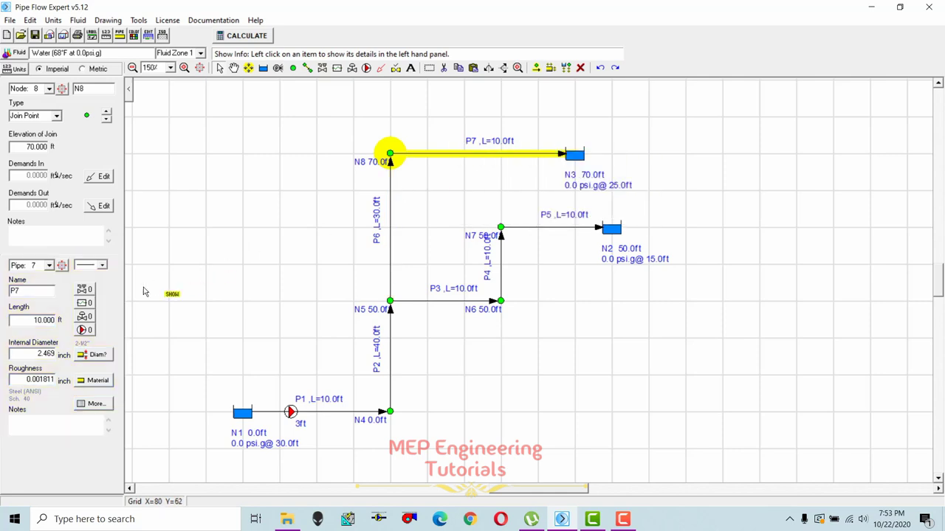
left_click_drag(39, 320, 75, 320)
type("20")
key("Return")
- Check the details of pipes P3, P4 and P5 one after another
left_click(453, 297)
left_click(501, 270)
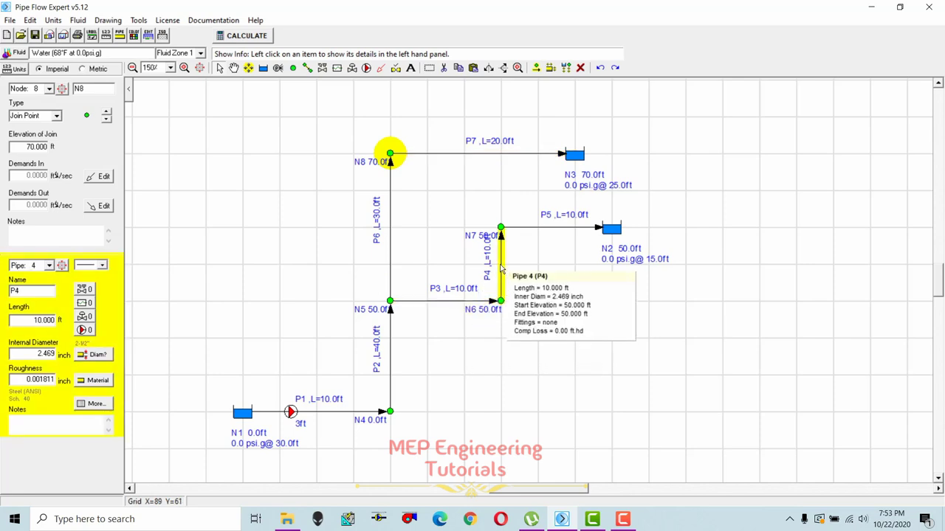
left_click(553, 228)
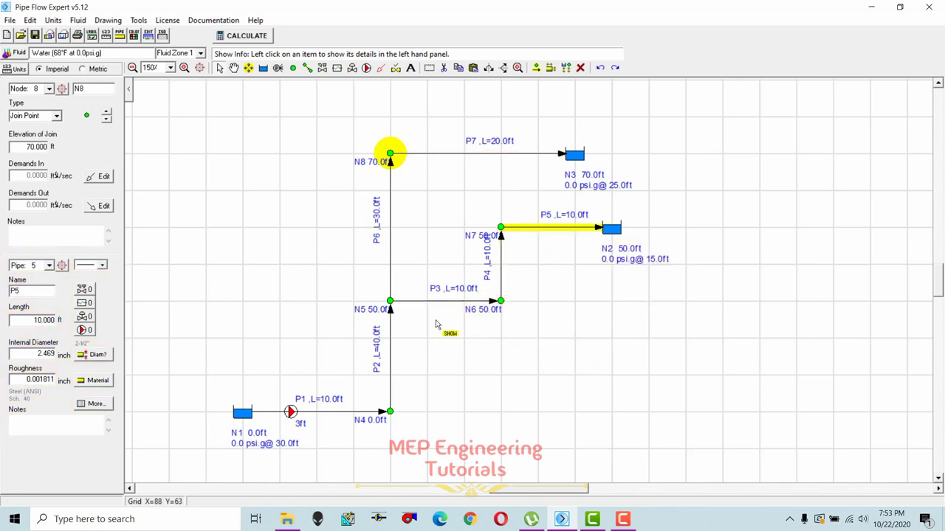
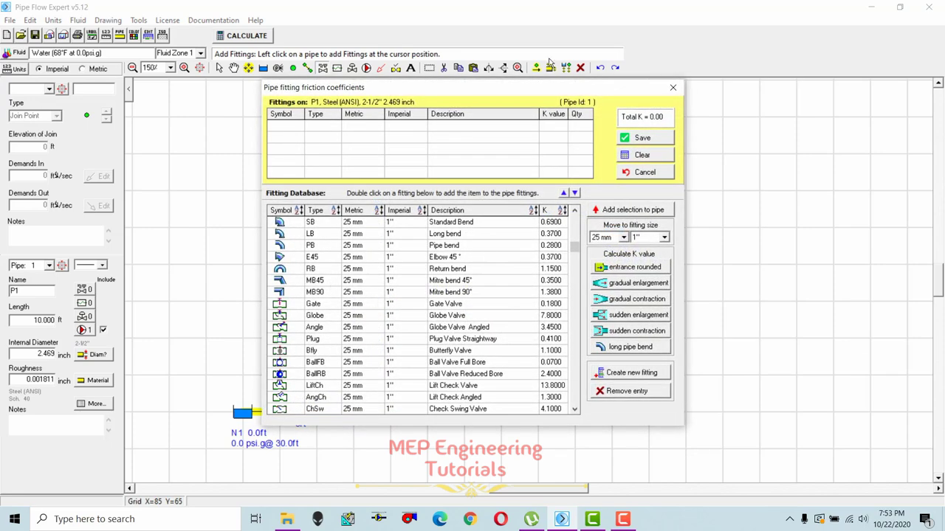
- Add a 2-1/2" Gate Valve and a 2-1/2" Standard Bend from the fitting database to pipe P1
left_click_drag(513, 87, 663, 71)
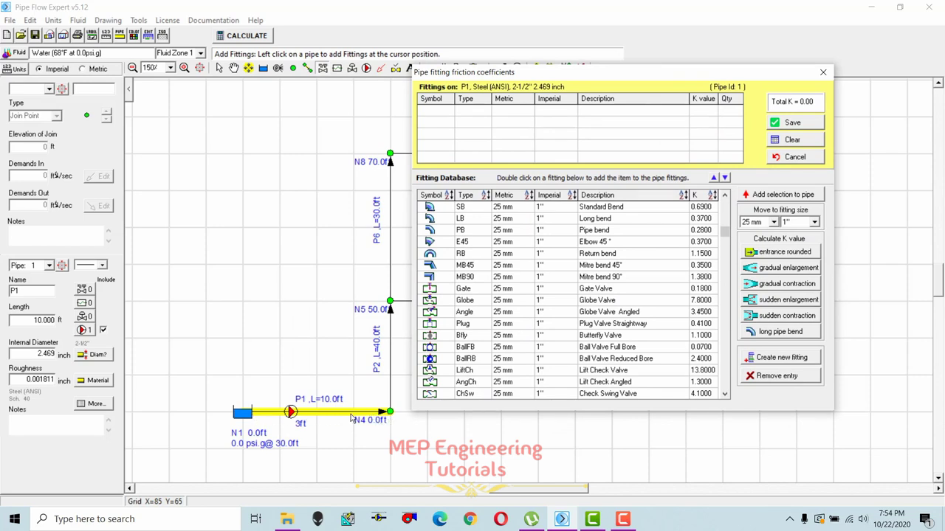
left_click(516, 303)
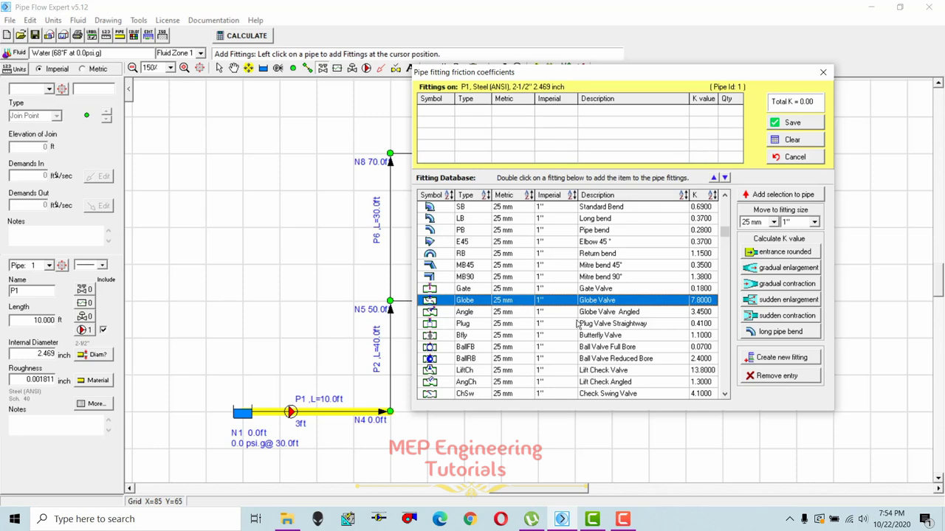
key("Down")
key("Down")
key("Down")
key("Down")
key("Down")
key("Down")
key("Down")
key("Down")
key("Down")
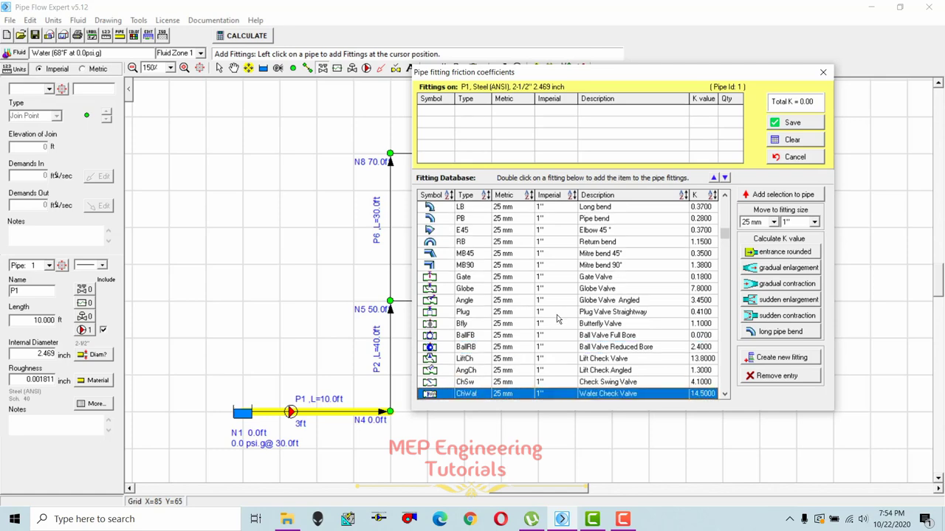
key("Down")
key("Down")
key("Down")
key("Down")
key("Down")
key("Down")
key("Down")
key("Down")
key("Down")
key("Down")
key("Down")
key("Down")
key("Down")
key("Down")
key("Down")
key("Down")
key("Down")
key("Down")
key("Down")
key("Down")
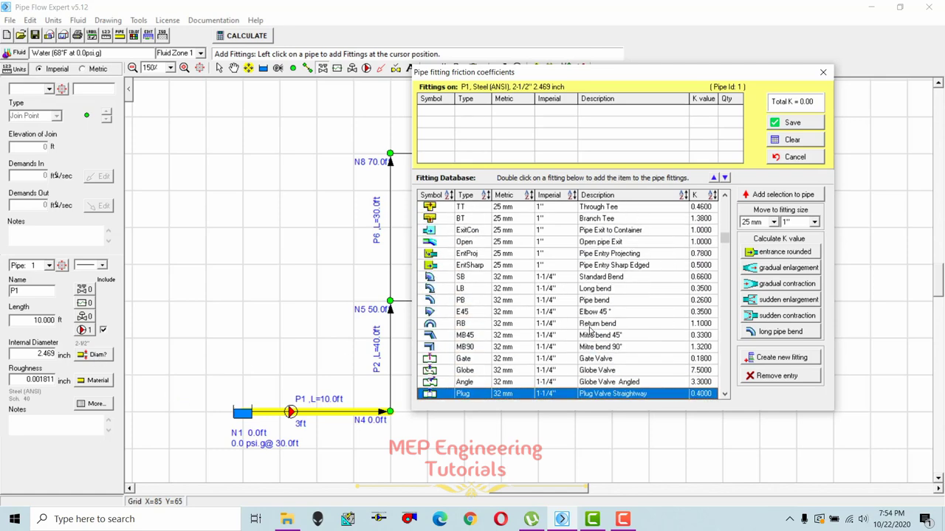
scroll(591, 332, "down", 20)
left_click(552, 275)
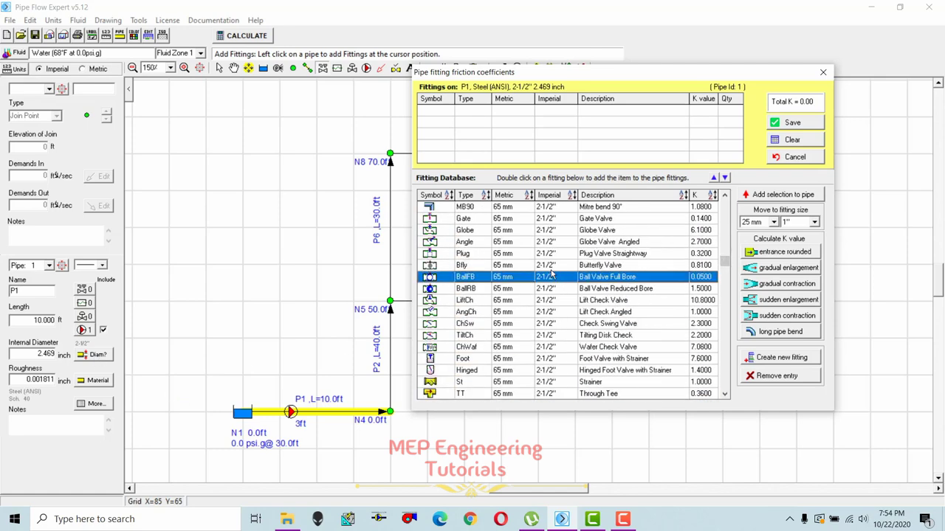
key("Up")
key("Up")
key("Up")
key("Up")
key("Up")
key("Up")
key("Up")
key("Up")
key("Up")
key("Up")
key("Up")
key("Up")
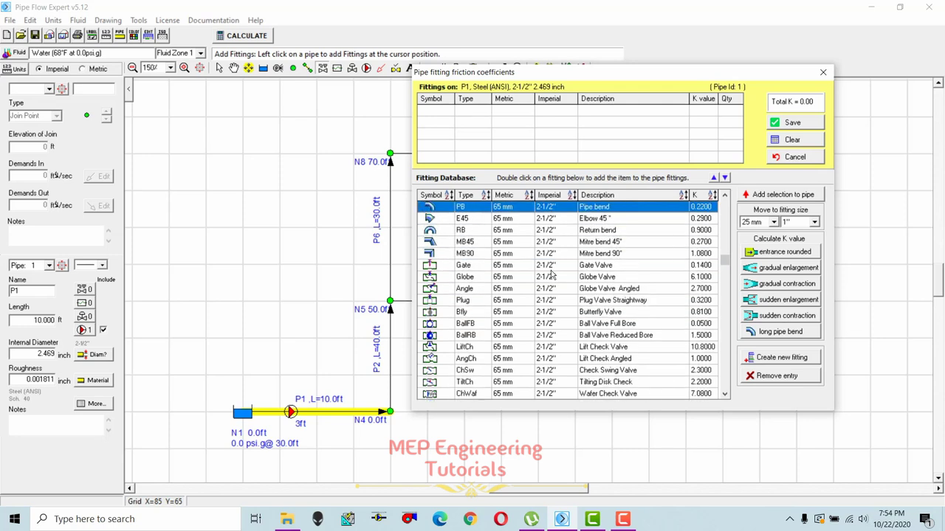
key("Up")
key("Up")
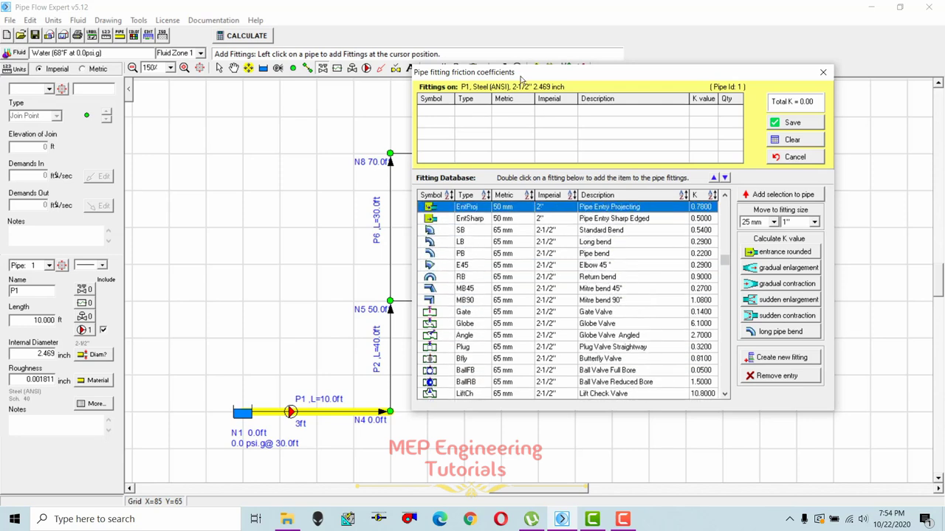
key("Up")
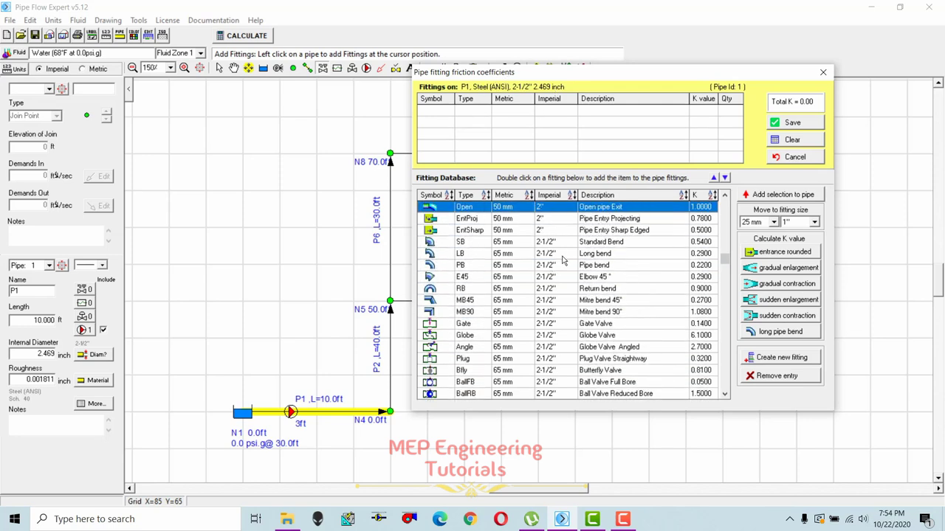
key("Up")
key("Up")
key("Up")
key("Up")
key("Up")
key("Up")
key("Up")
key("Up")
key("Up")
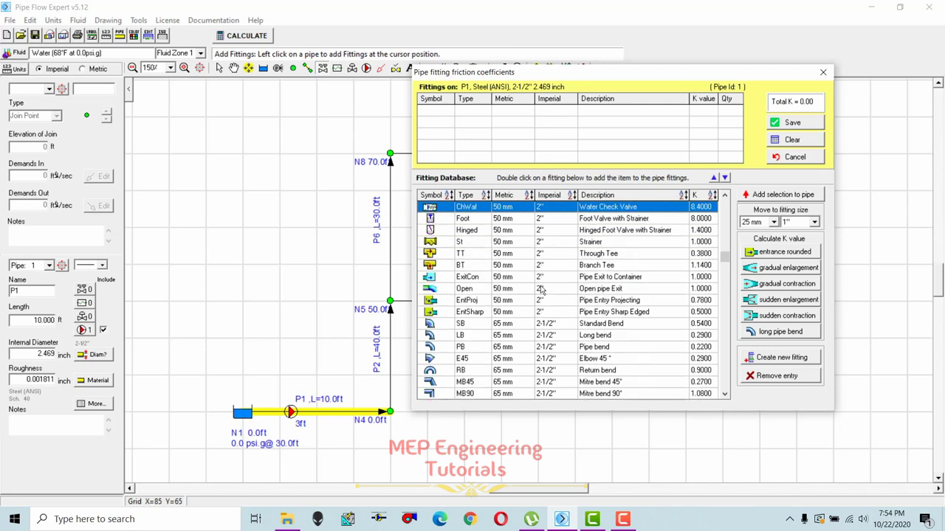
key("Up")
key("Up")
key("Up")
key("Down")
key("Down")
key("Down")
key("Down")
key("Down")
key("Down")
key("Down")
key("Down")
key("Down")
key("Down")
key("Down")
key("Down")
key("Down")
key("Down")
key("Down")
key("Down")
key("Down")
key("Down")
key("Down")
key("Down")
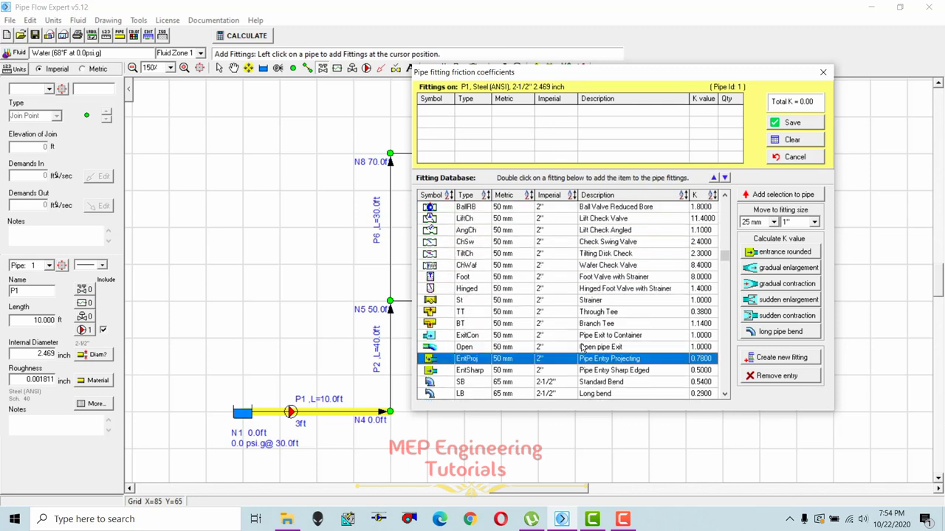
key("Down")
key("Down")
key("Down")
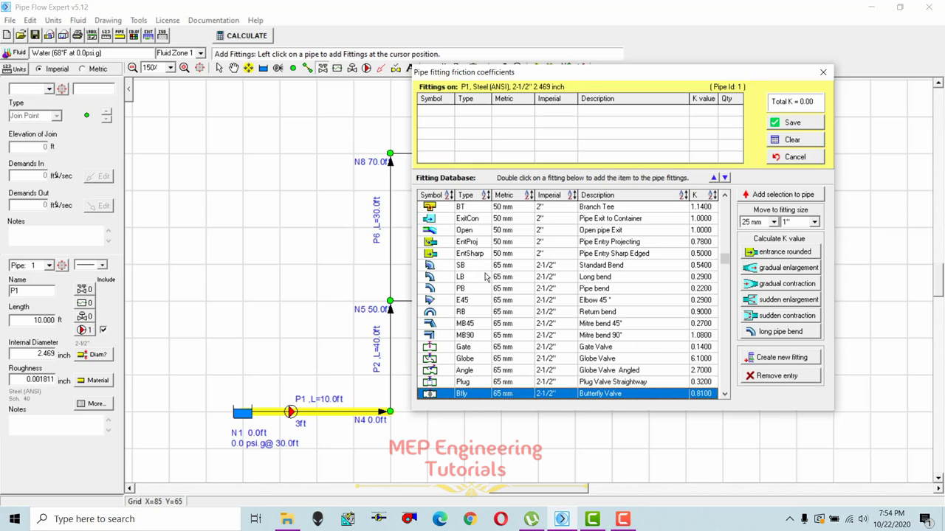
key("Down")
key("Down")
left_click(482, 327)
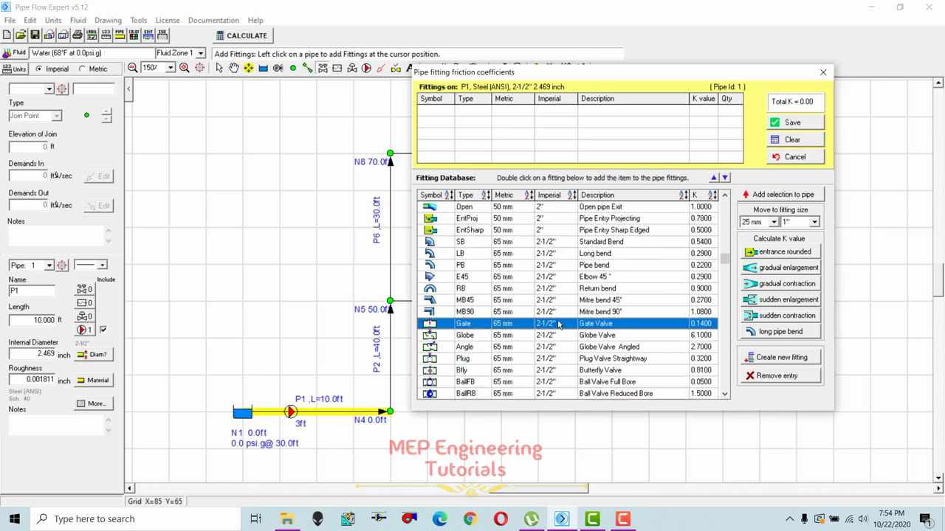
left_click(780, 197)
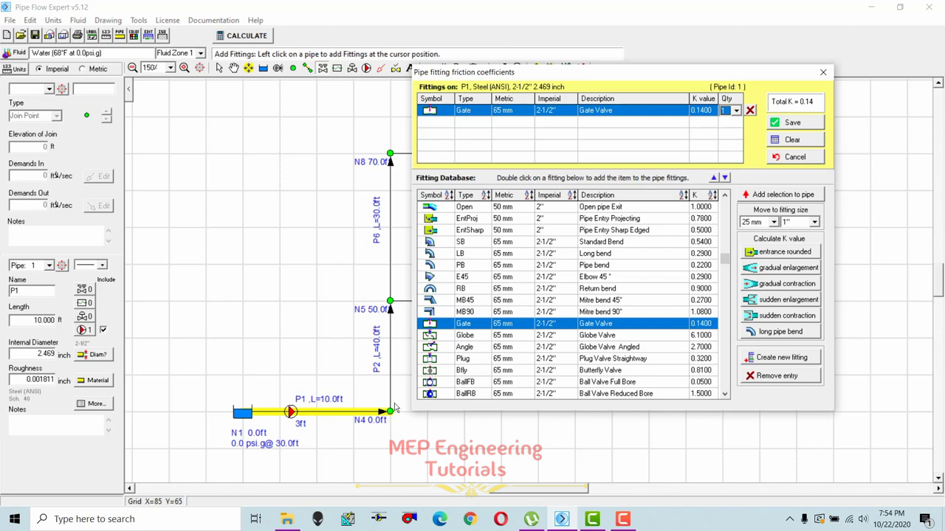
left_click(466, 243)
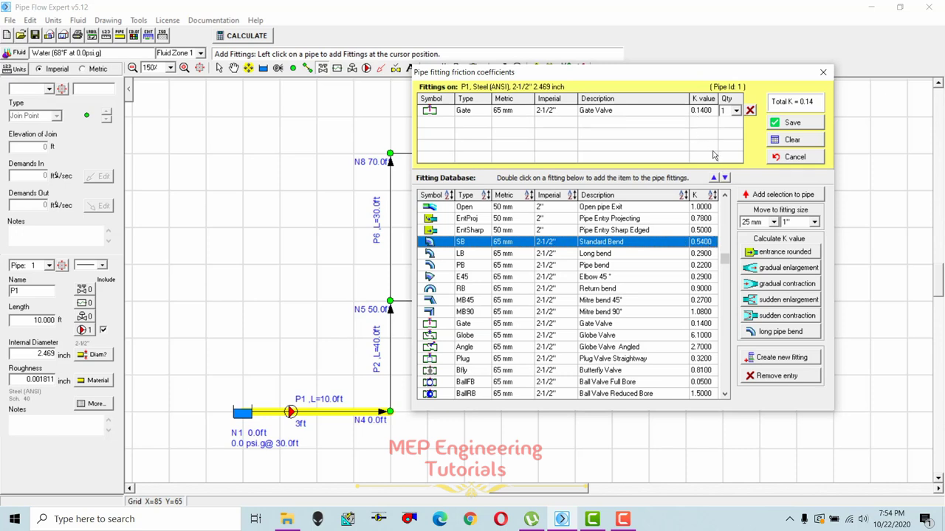
left_click(782, 195)
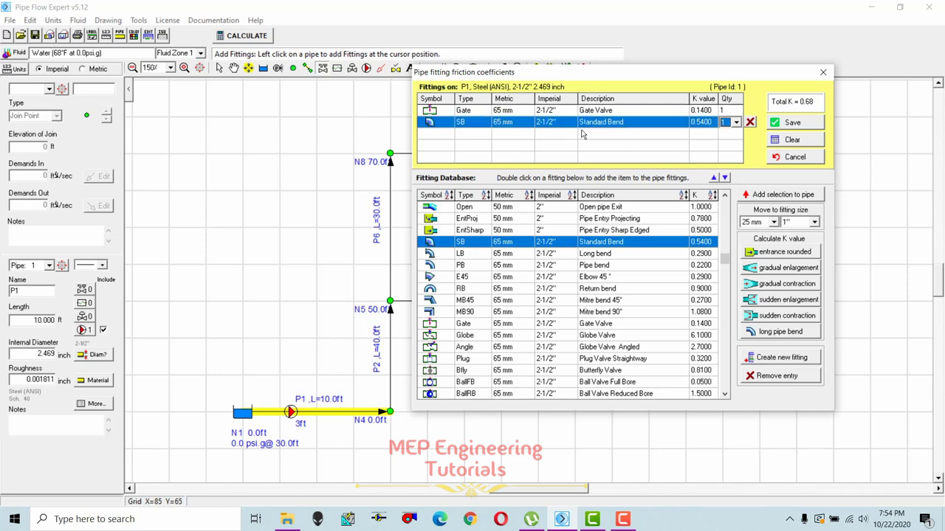
- Add a 2-1/2" Pipe Entry Sharp Edged fitting to pipe P1 and save the pipe's fittings
left_click(520, 288)
key("Down")
key("Down")
key("Down")
key("Down")
key("Down")
key("Down")
key("Down")
key("Down")
key("Down")
key("Down")
key("Down")
key("Down")
key("Down")
key("Down")
key("Down")
key("Down")
key("Down")
key("Down")
key("Down")
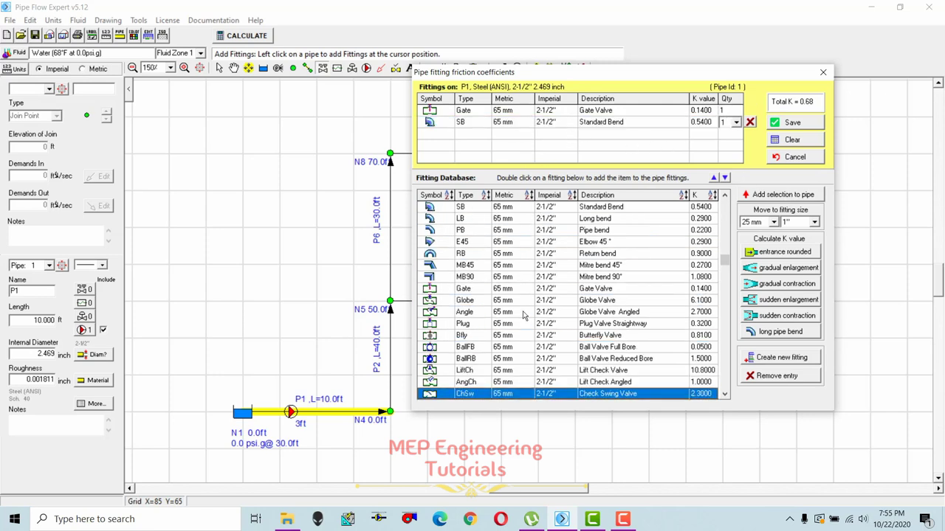
key("Down")
key("Down")
key("Down")
key("Down")
key("Down")
key("Down")
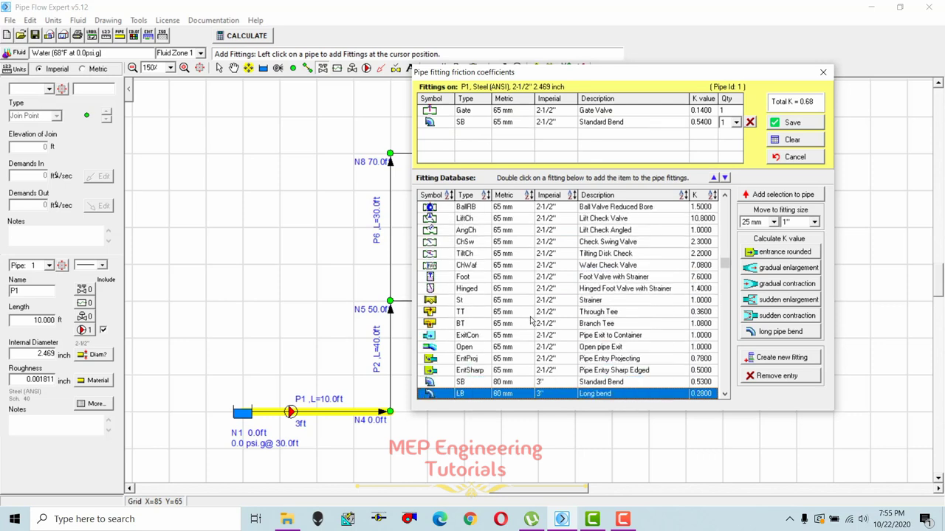
left_click(518, 373)
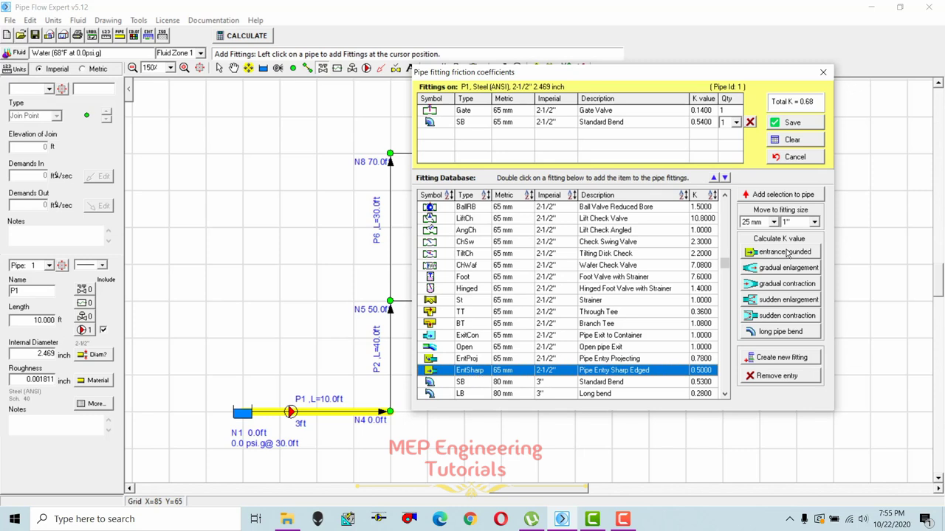
left_click(784, 195)
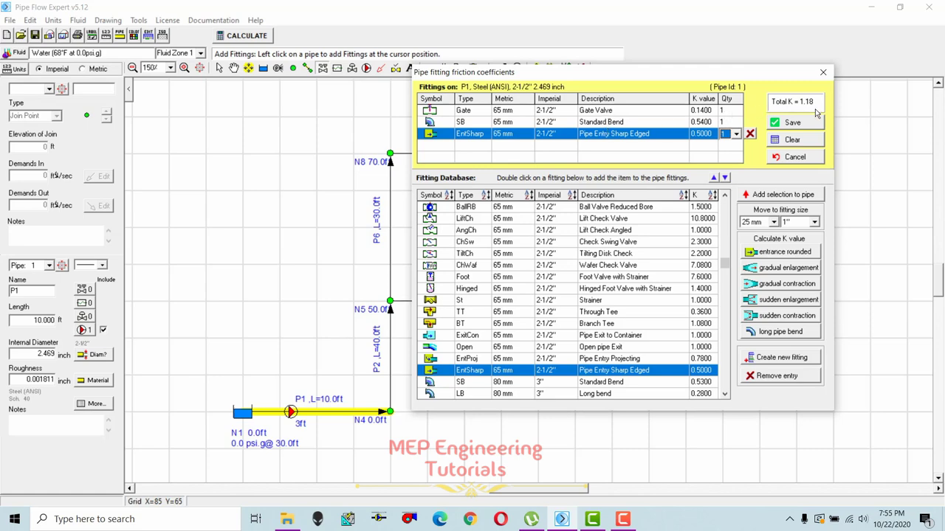
left_click(792, 123)
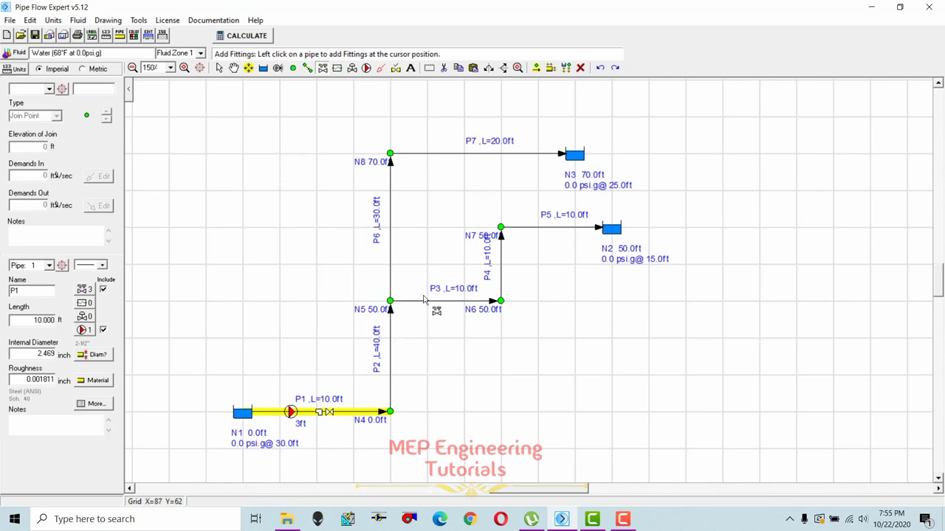
- Add a 2-1/2" Branch Tee from the fitting database to pipe P2 and save the pipe's fittings
left_click(391, 330)
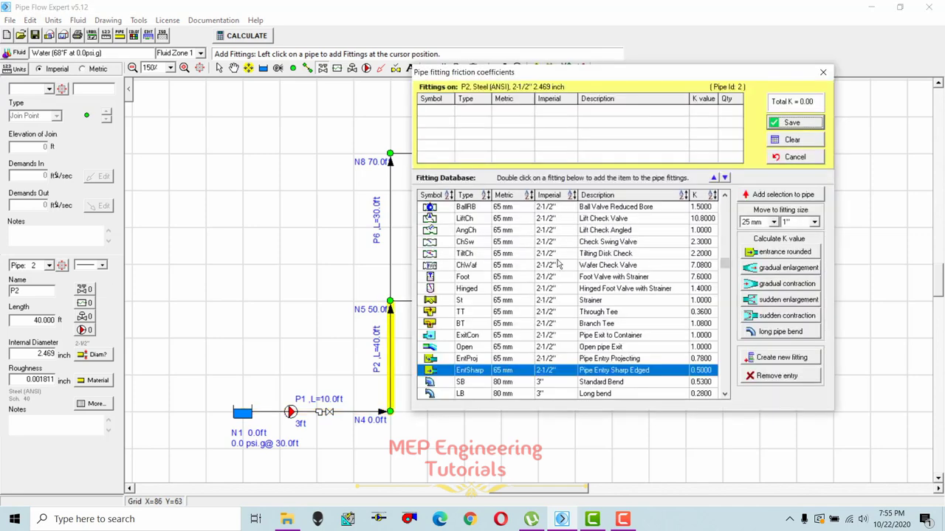
left_click(553, 315)
key("Down")
key("Down")
key("Down")
key("Down")
key("Down")
key("Down")
key("Down")
key("Down")
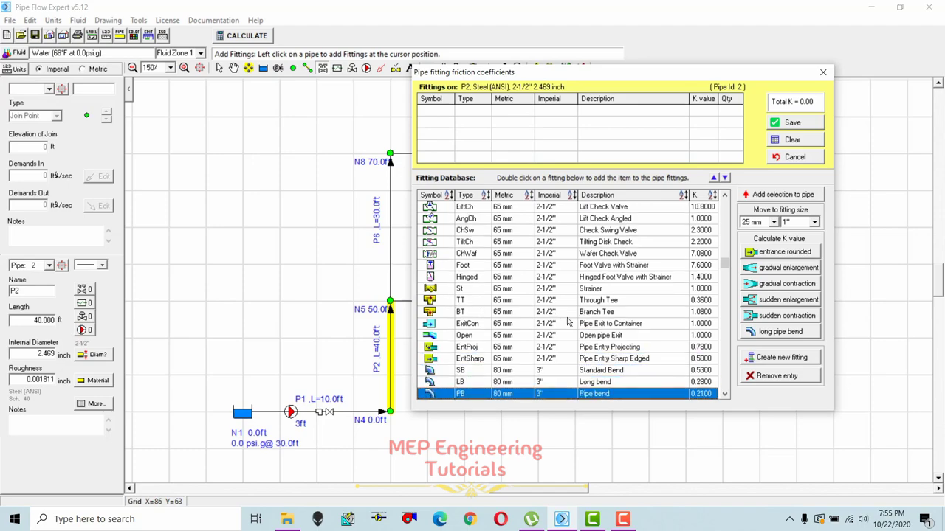
key("Down")
key("Down")
left_click_drag(618, 73, 754, 84)
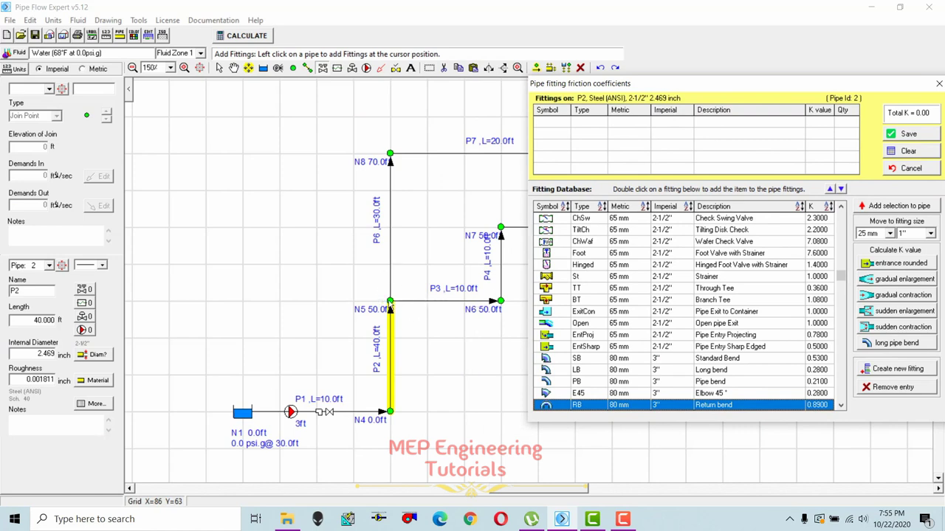
left_click_drag(704, 89, 648, 85)
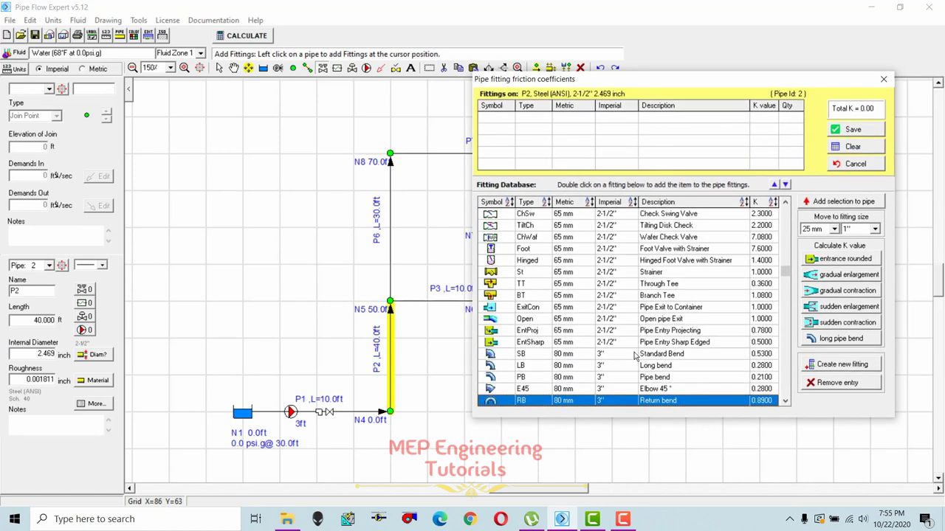
left_click(590, 322)
key("Up")
key("Up")
key("Up")
key("Up")
key("Up")
key("Up")
key("Up")
key("Up")
key("Up")
key("Up")
key("Up")
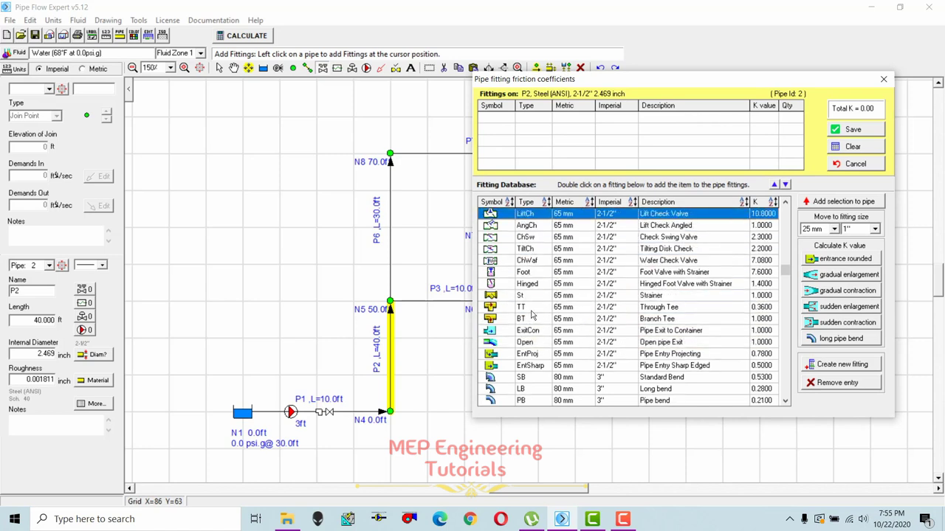
left_click(609, 308)
left_click(584, 320)
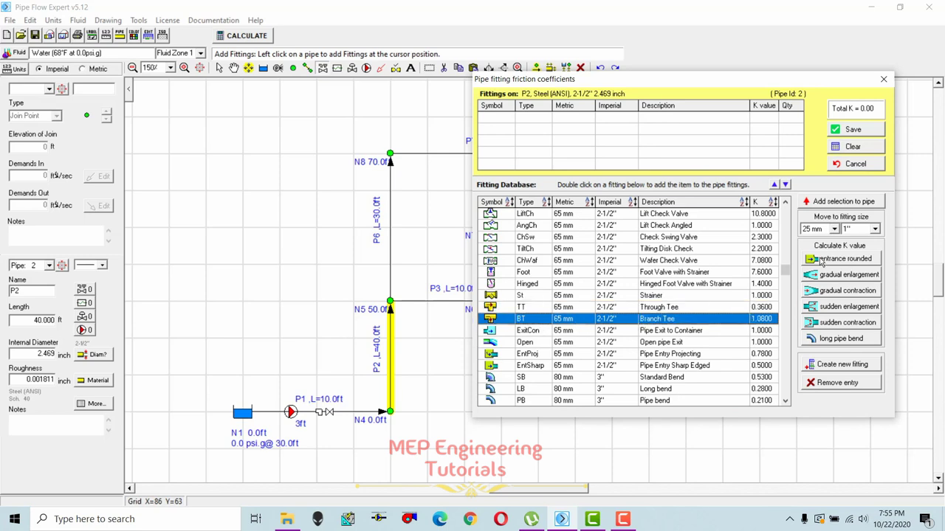
left_click(845, 202)
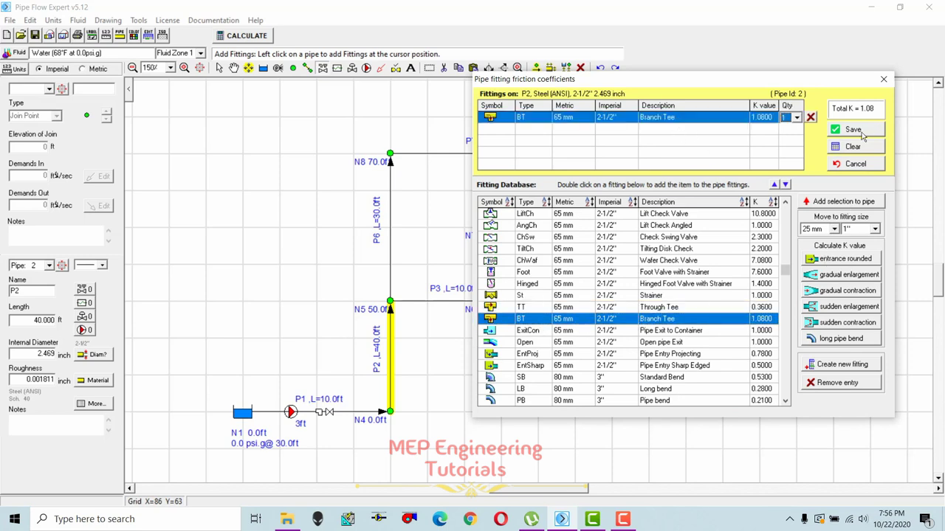
left_click(853, 131)
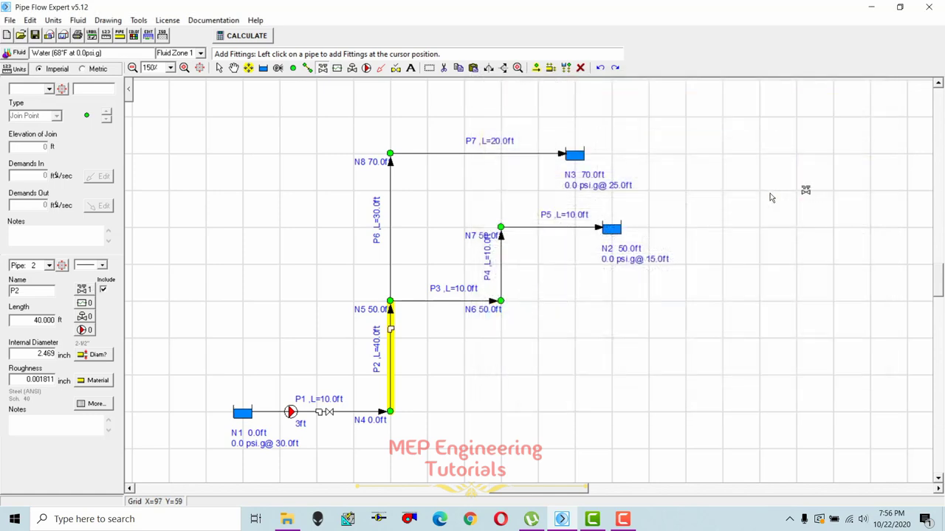
key("Escape")
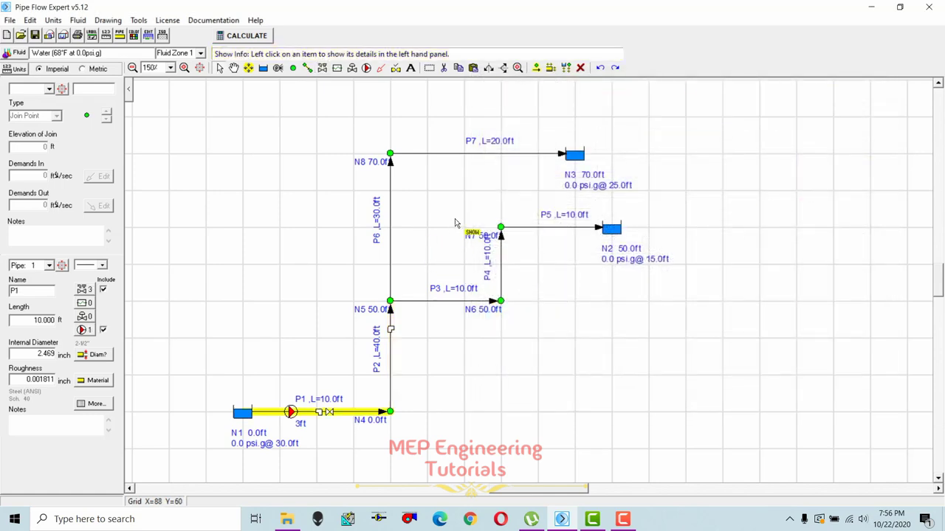
- Add a 2-1/2" Gate Valve from the fitting database to pipe P7
mouse_move(481, 152)
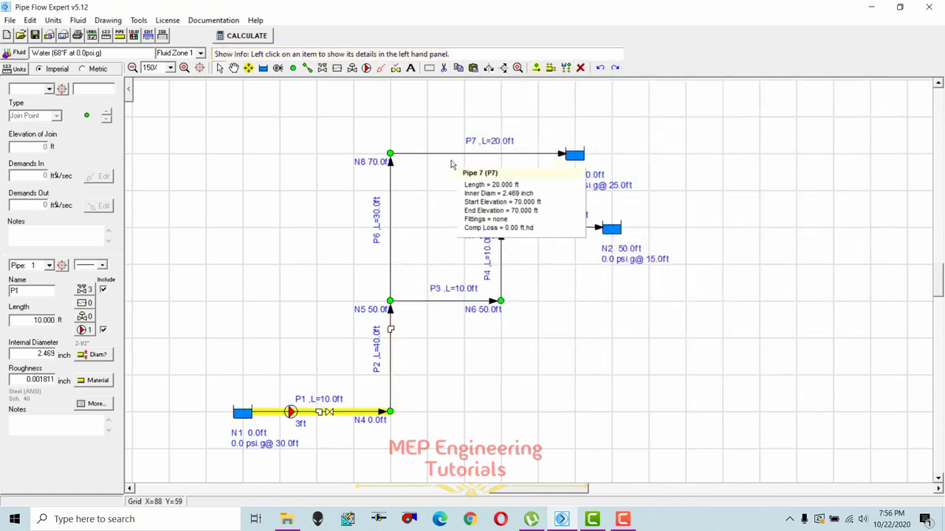
mouse_move(390, 219)
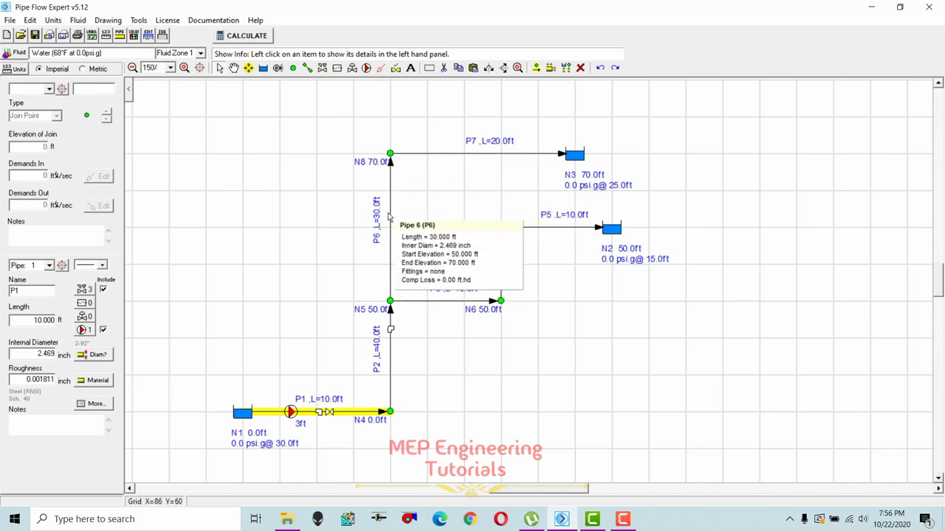
left_click(459, 153)
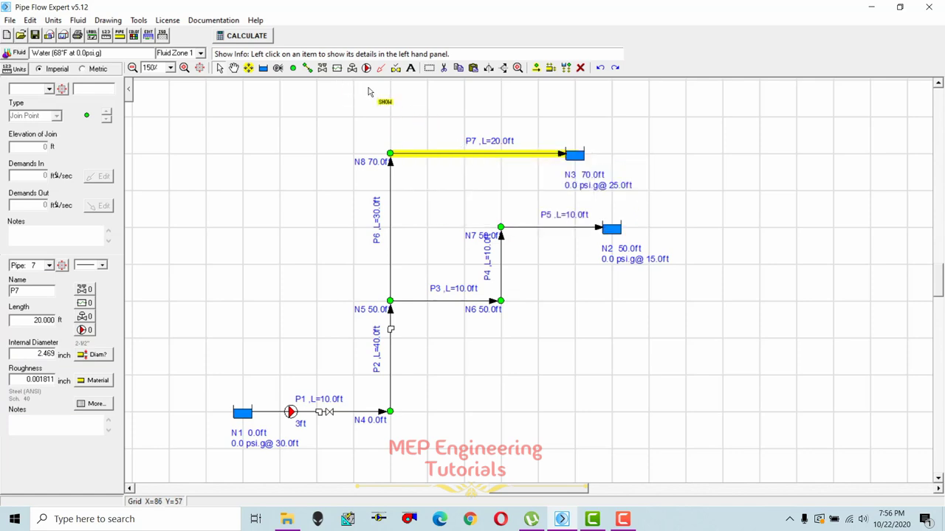
left_click(324, 71)
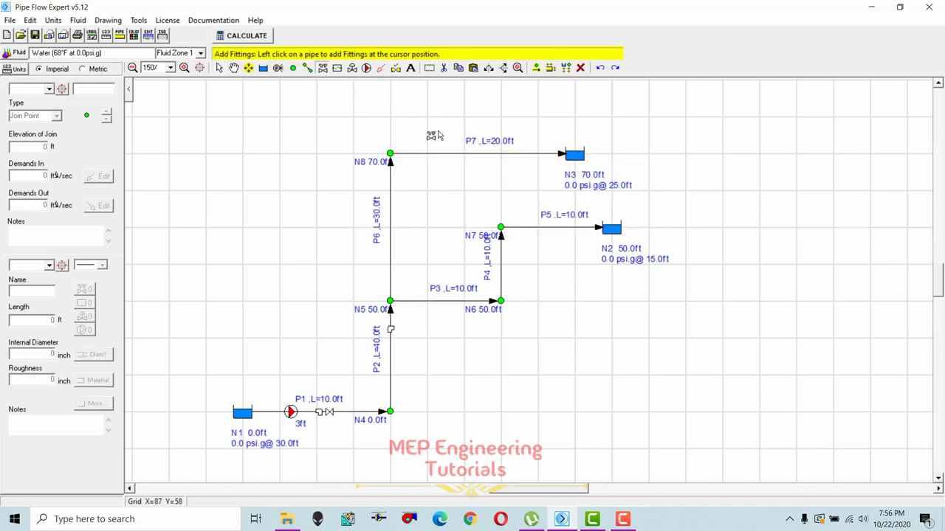
left_click(494, 154)
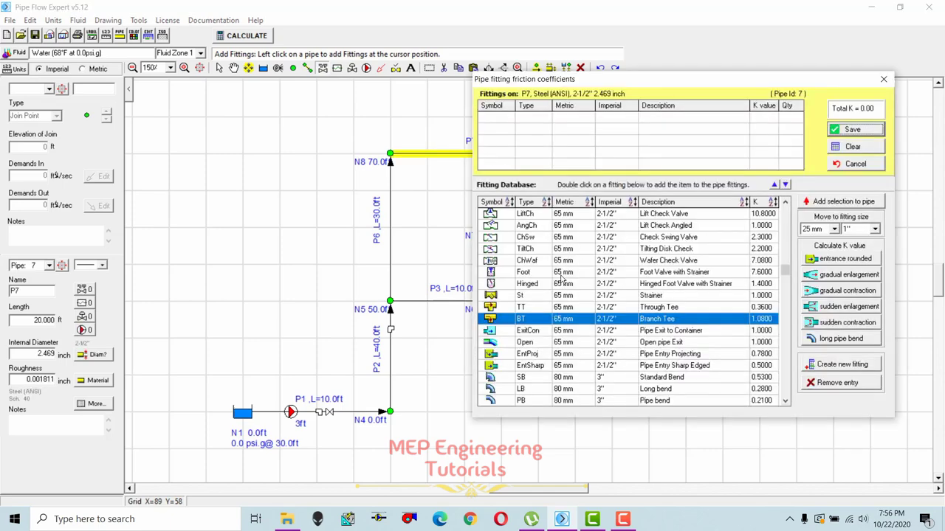
left_click_drag(709, 96, 706, 209)
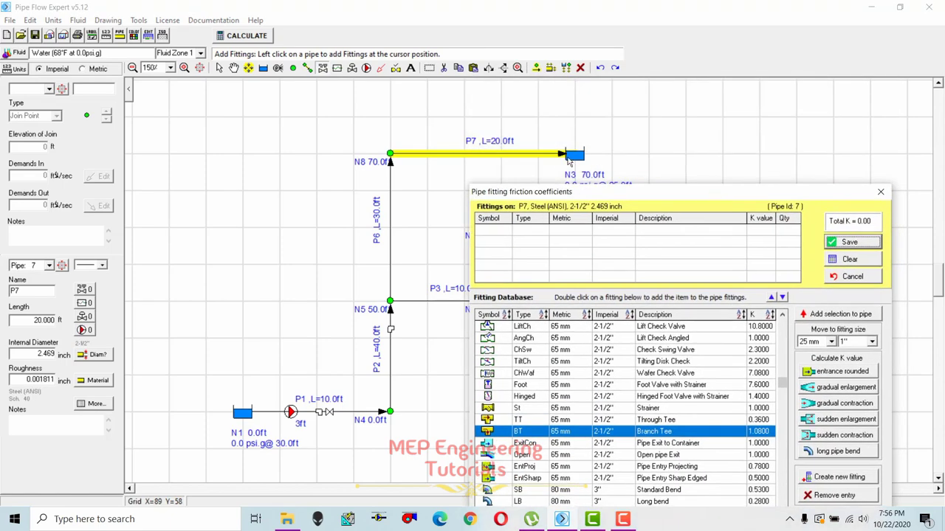
left_click_drag(634, 193, 581, 87)
left_click(540, 277)
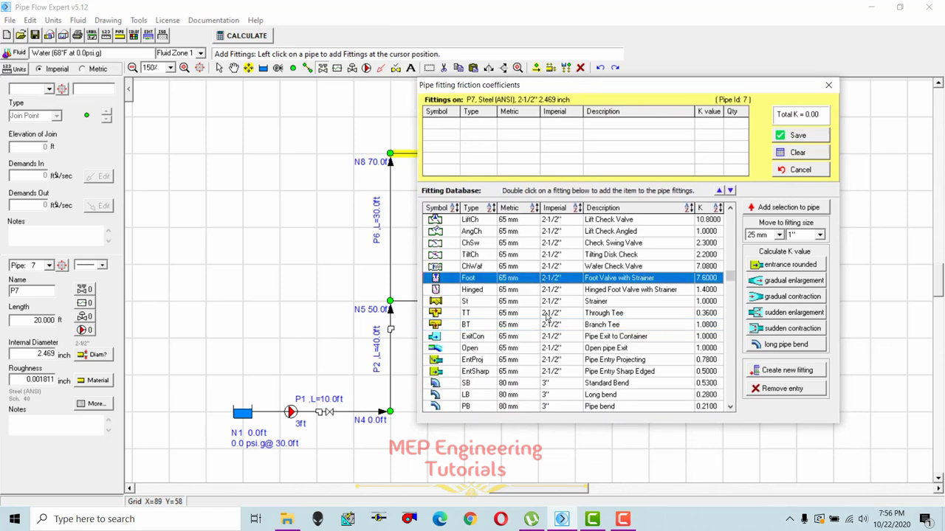
key("Up")
key("Up")
key("Up")
key("Up")
key("Up")
key("Up")
key("Up")
key("Up")
key("Up")
key("Up")
key("Up")
key("Up")
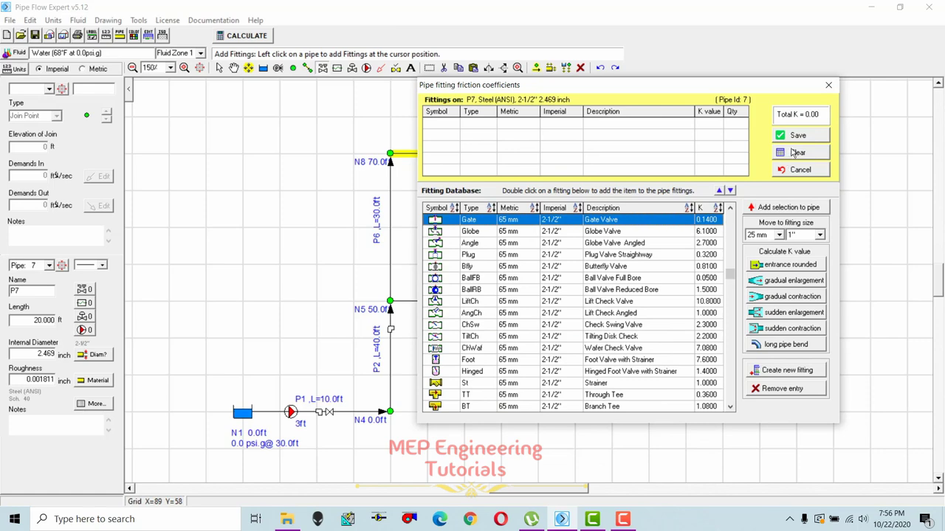
left_click(788, 206)
- Add a 2-1/2" Pipe Exit to Container fitting to pipe P7 and save the pipe's fittings
left_click_drag(694, 94, 685, 216)
left_click_drag(628, 207, 602, 170)
scroll(510, 318, "down", 4)
left_click(469, 306)
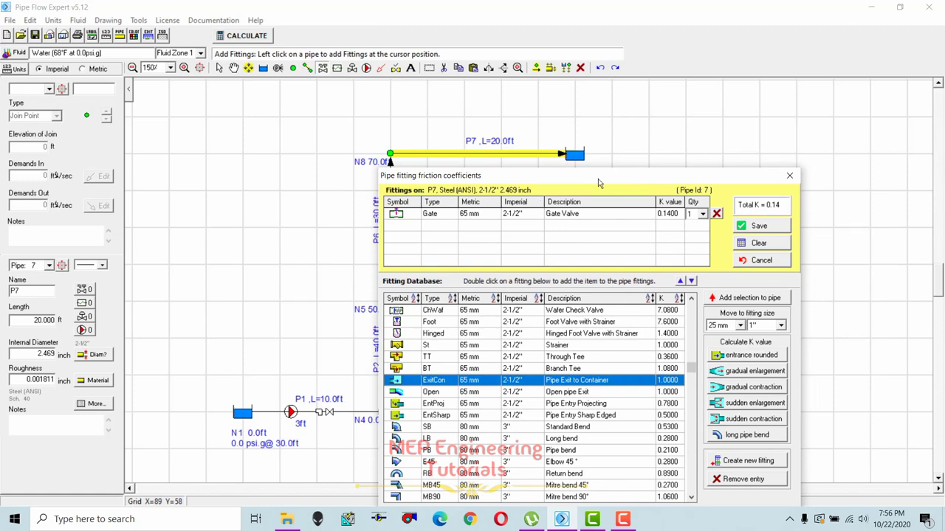
left_click_drag(598, 178, 573, 98)
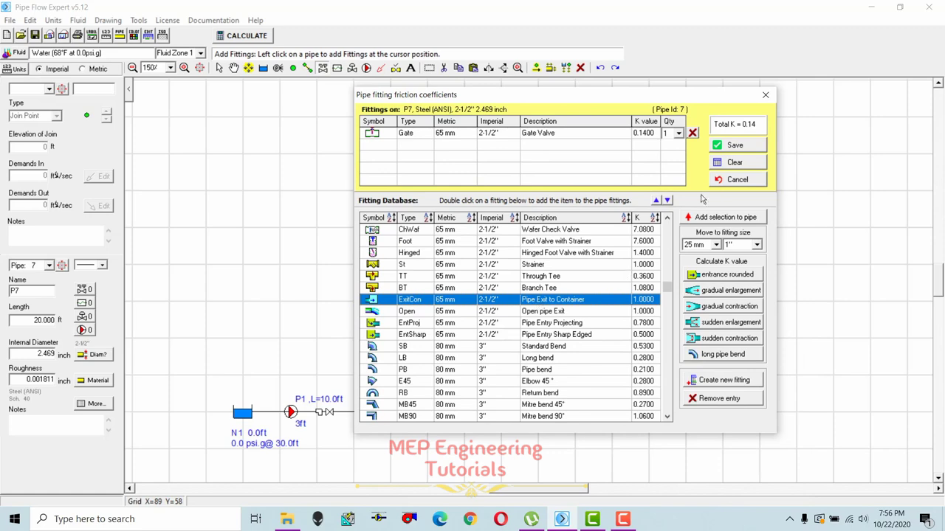
left_click(725, 217)
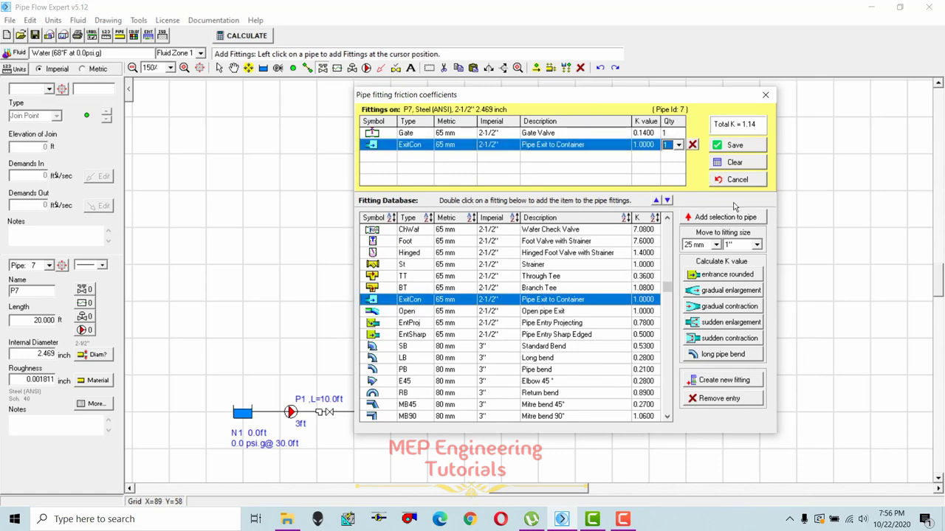
left_click(742, 145)
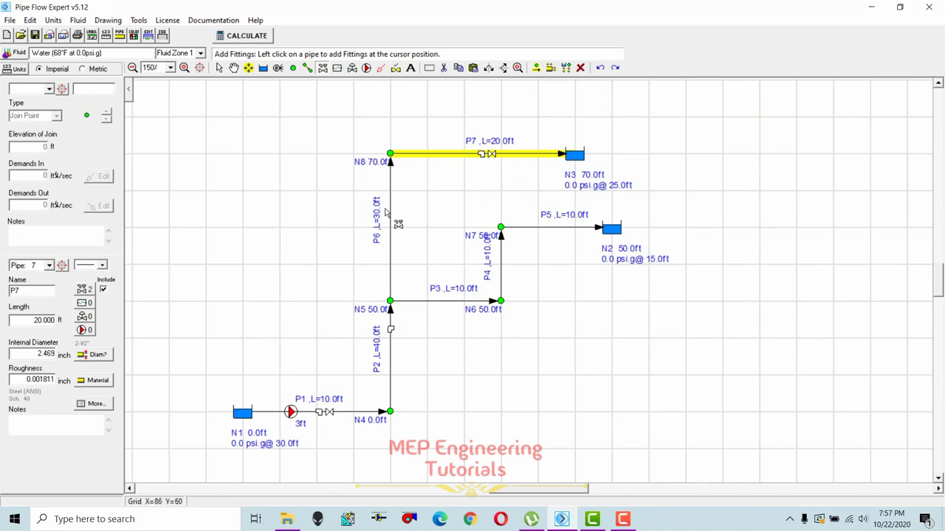
- Add a 2-1/2" Standard Bend from the fitting database to pipe P6 and save the pipe's fittings
right_click(367, 183)
left_click(390, 198)
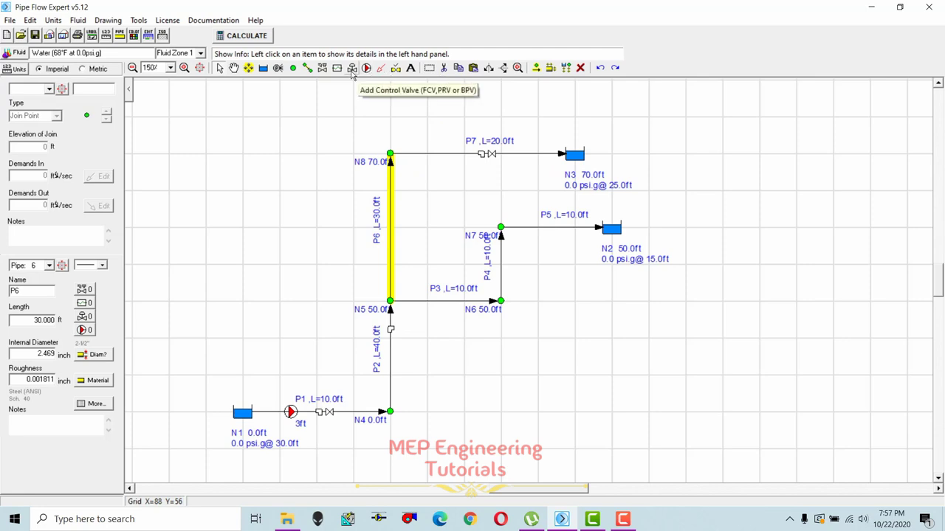
left_click(322, 67)
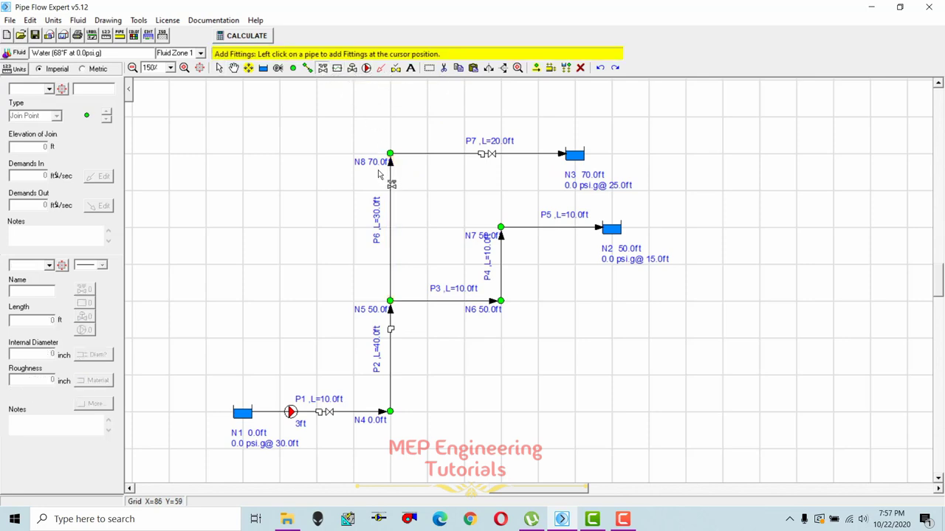
left_click(391, 190)
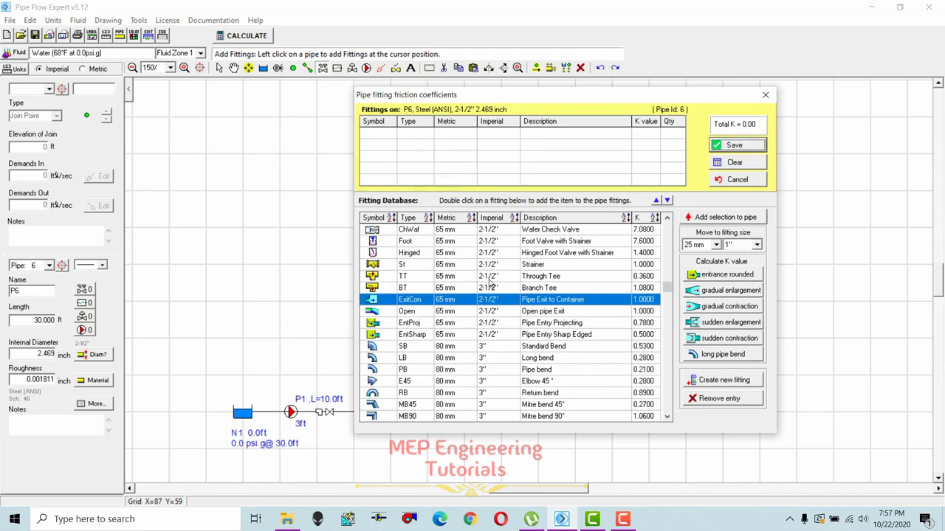
scroll(517, 270, "up", 7)
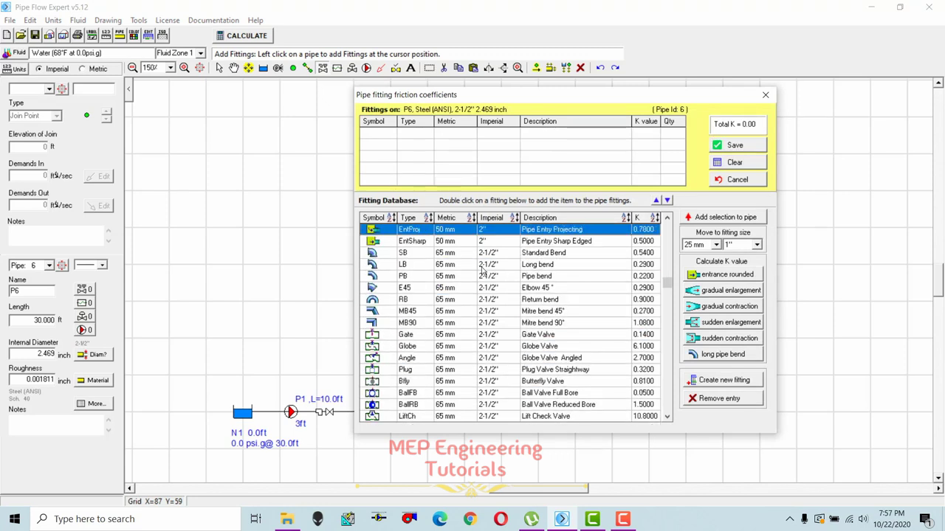
left_click(447, 264)
left_click(505, 254)
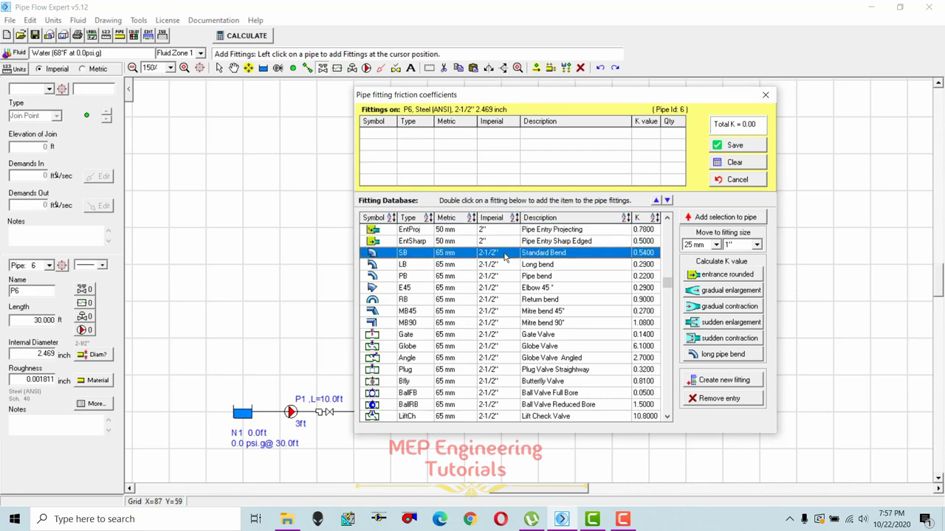
left_click(736, 220)
left_click(747, 145)
mouse_move(395, 183)
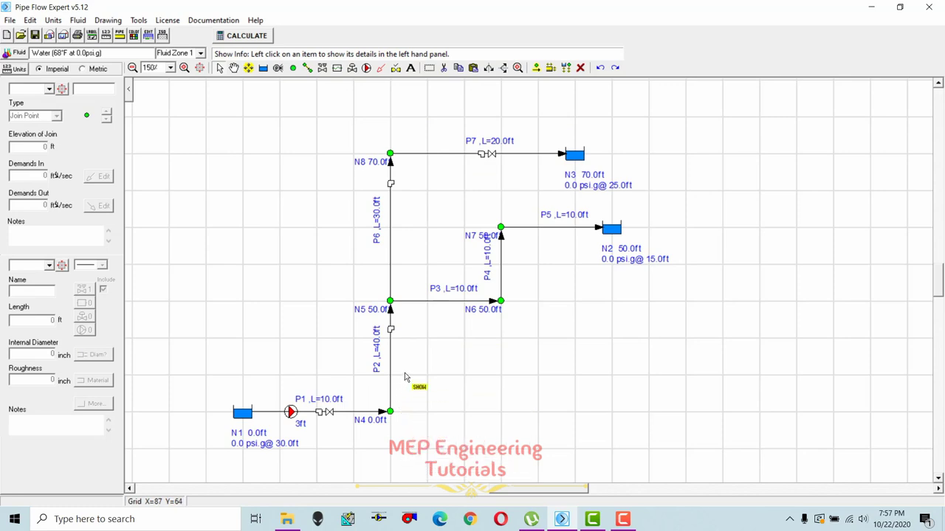
- Add a 2-1/2" Standard Bend from the fitting database to pipe P5 and set its quantity to 2
mouse_move(569, 228)
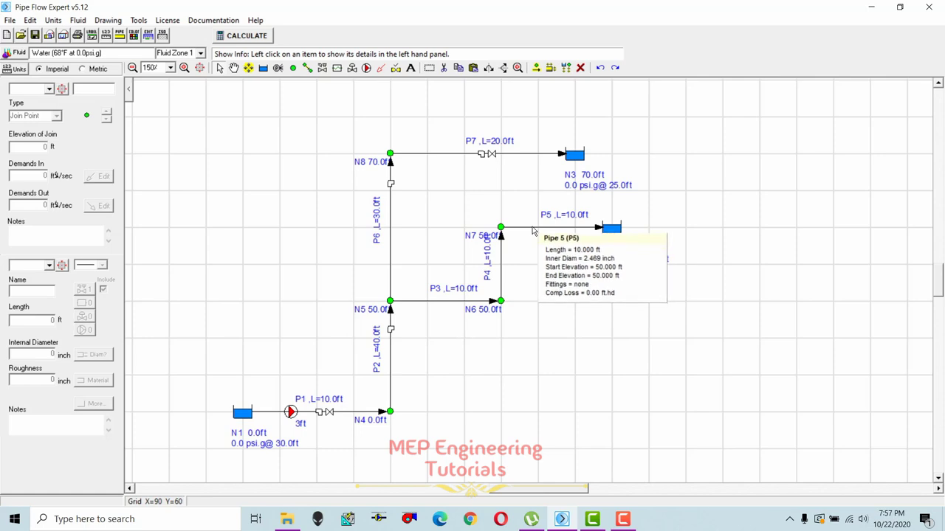
left_click(532, 230)
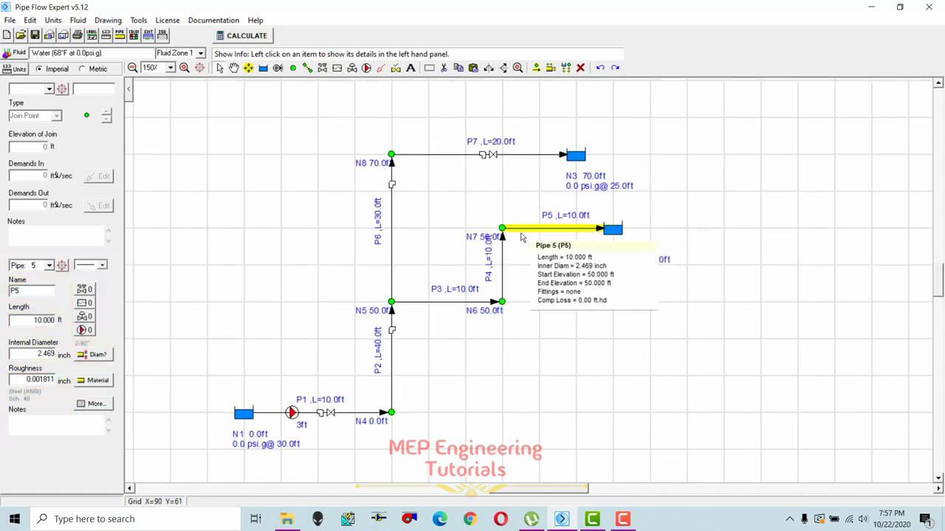
left_click(220, 69)
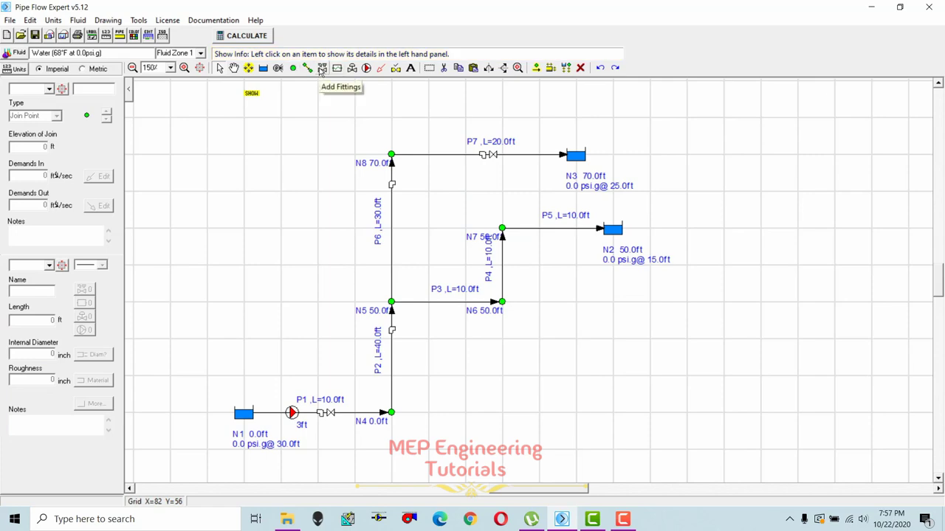
left_click(322, 68)
left_click(555, 230)
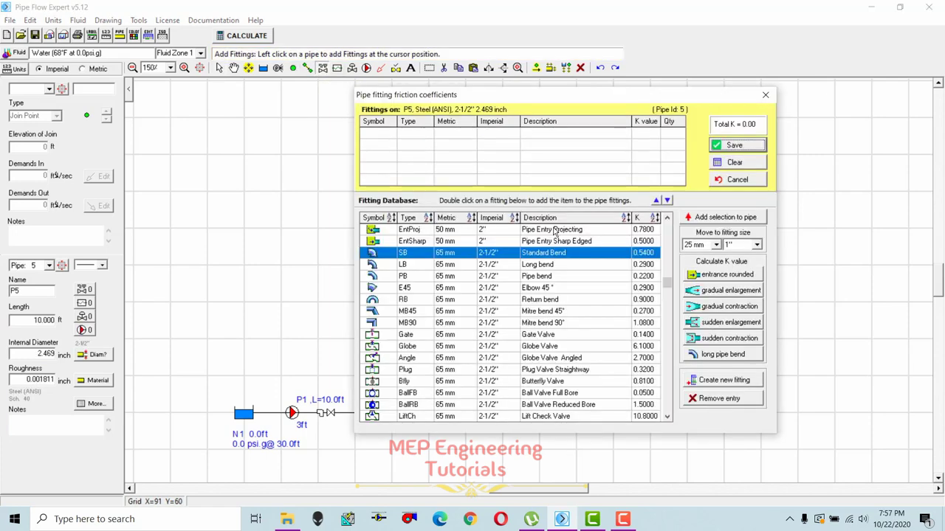
left_click(531, 299)
left_click_drag(592, 99, 723, 275)
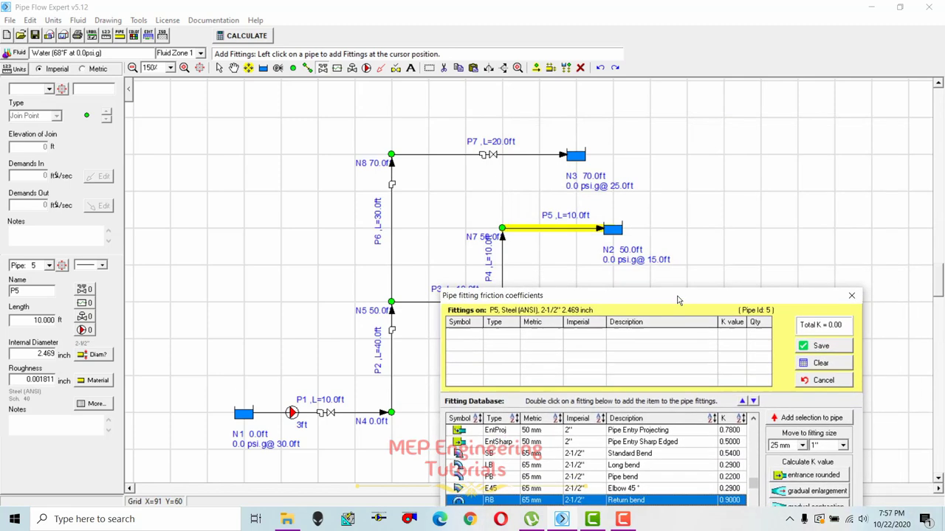
left_click_drag(618, 282, 256, 85)
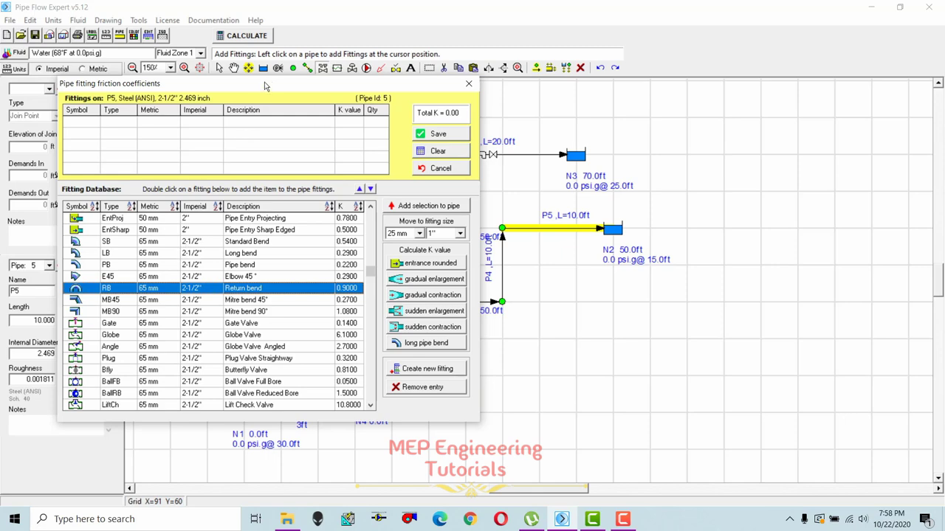
left_click_drag(264, 88, 164, 204)
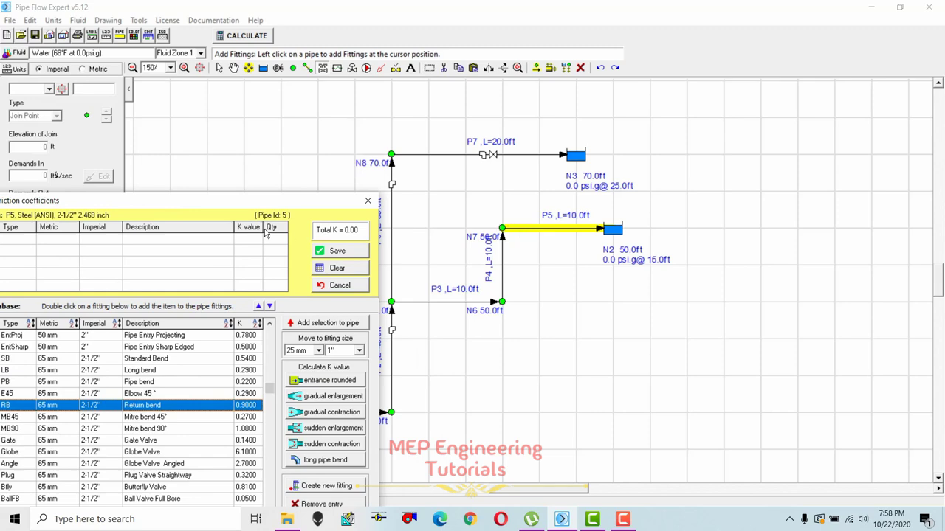
left_click_drag(255, 203, 480, 118)
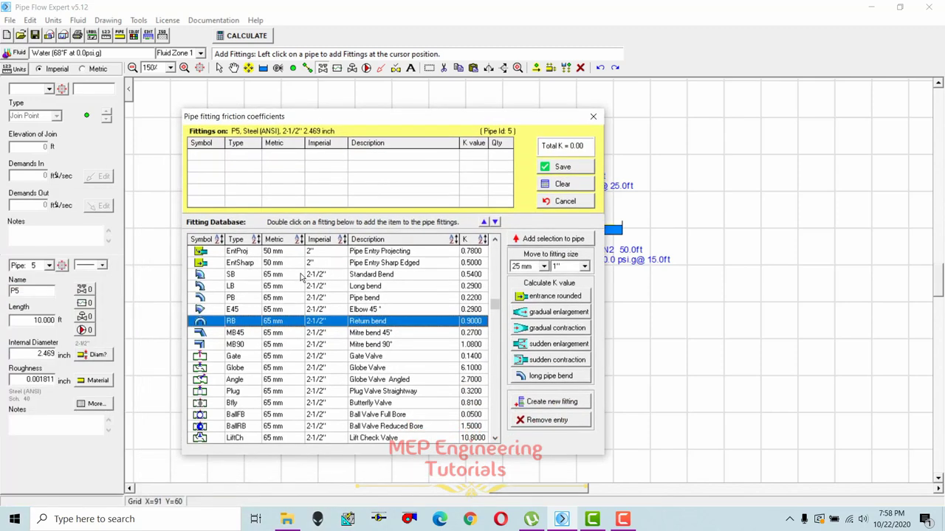
left_click(256, 275)
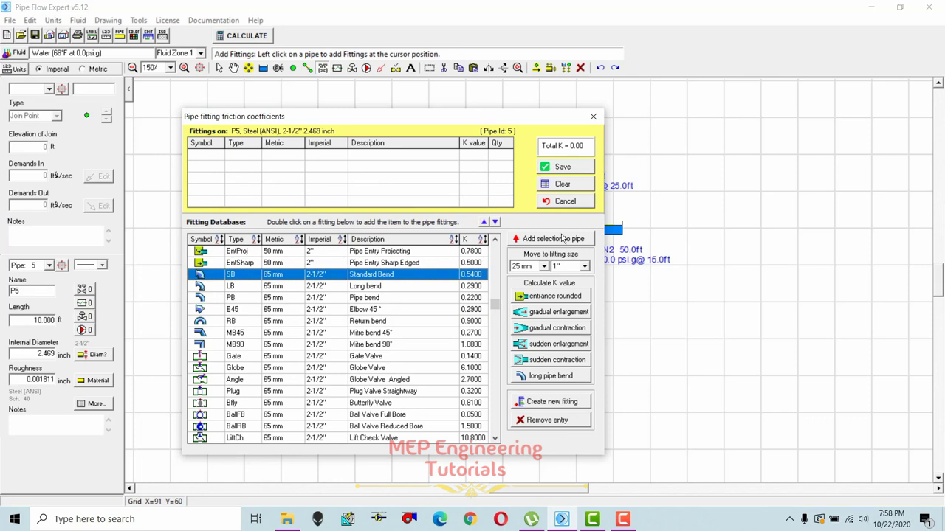
left_click(555, 240)
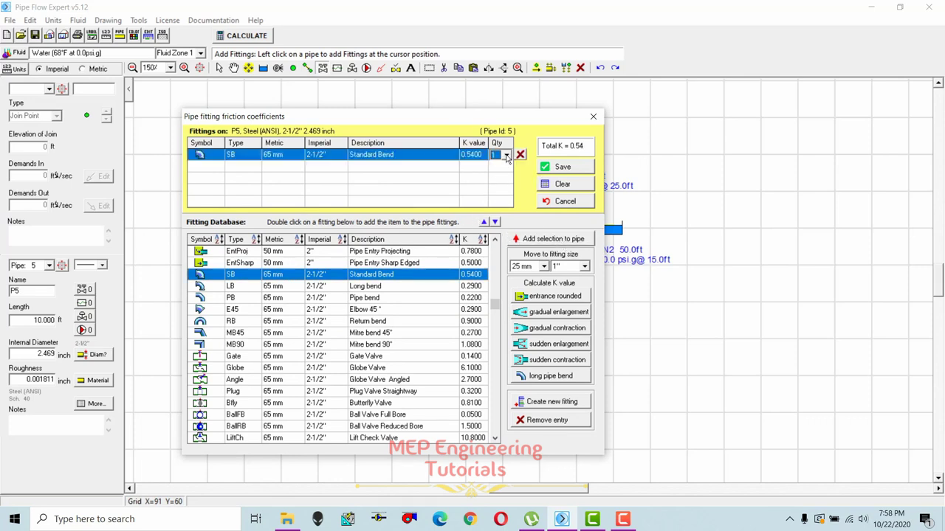
left_click(506, 155)
left_click(502, 176)
- Add a 2-1/2" Gate Valve from the fitting database to pipe P5
left_click(301, 321)
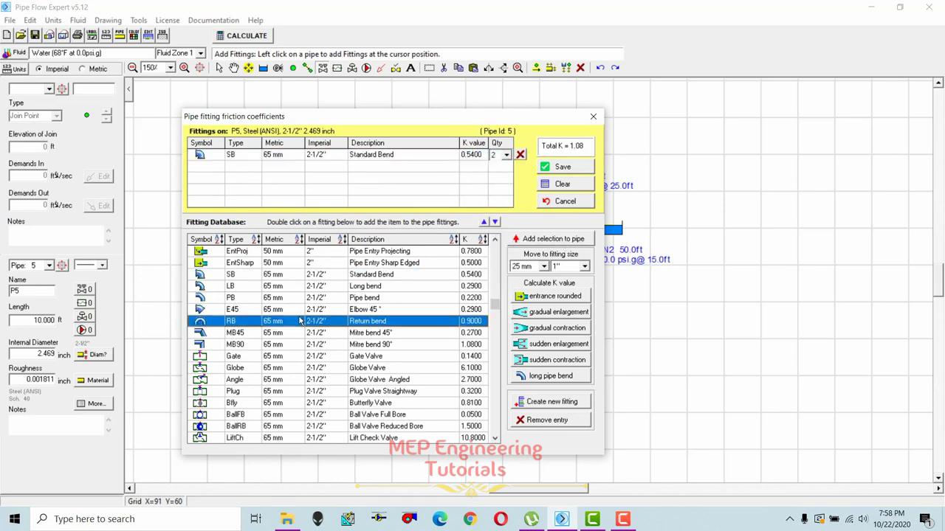
left_click_drag(416, 130, 402, 107)
left_click(279, 310)
left_click(276, 322)
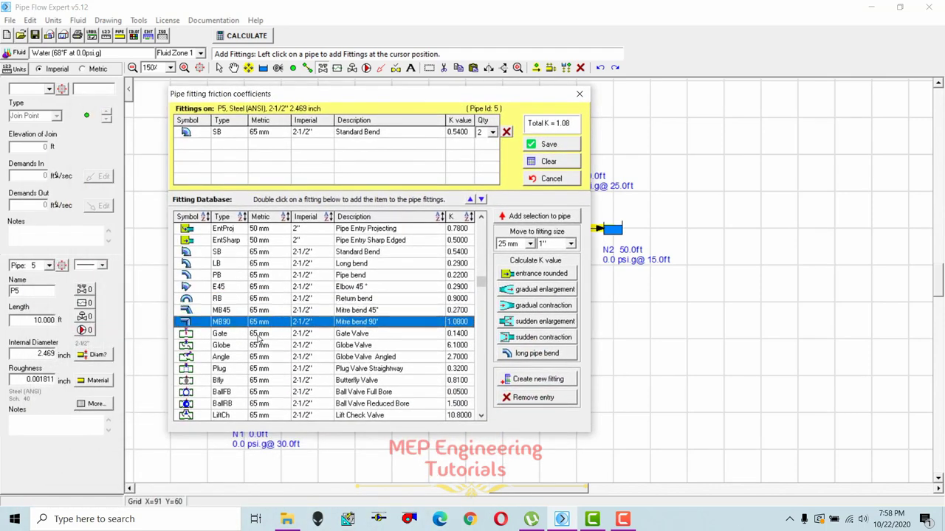
left_click(279, 335)
left_click(553, 217)
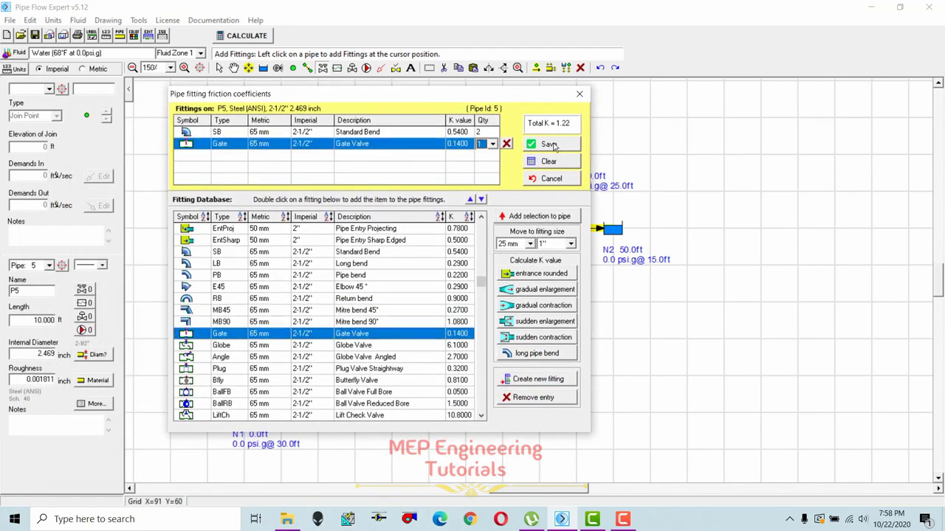
- Add a 2-1/2" Pipe Exit to Container fitting to pipe P5 and save the pipe's fittings
left_click_drag(516, 97, 357, 99)
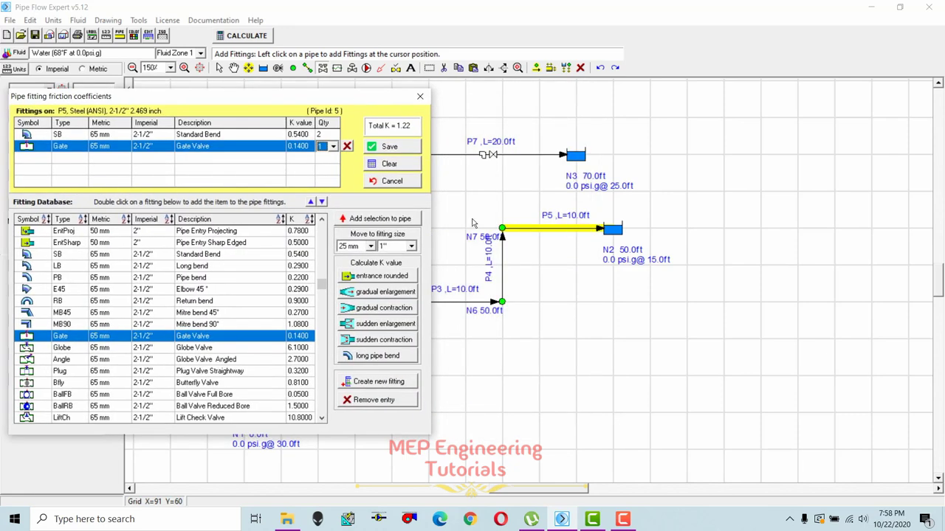
left_click(171, 386)
key("Down")
key("Down")
key("Down")
key("Down")
key("Down")
key("Down")
key("Down")
key("Down")
key("Down")
key("Down")
key("Down")
key("Down")
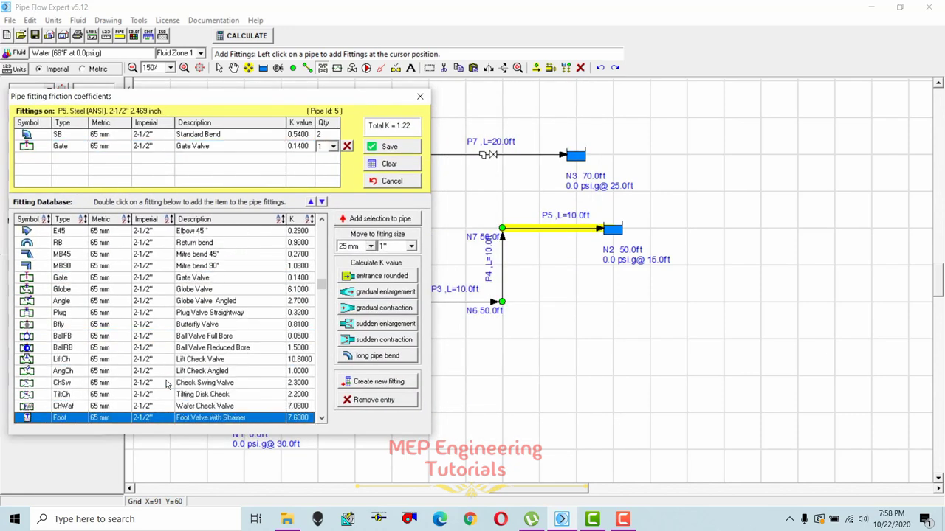
key("Down")
key("Down")
key("Down")
key("Down")
key("Down")
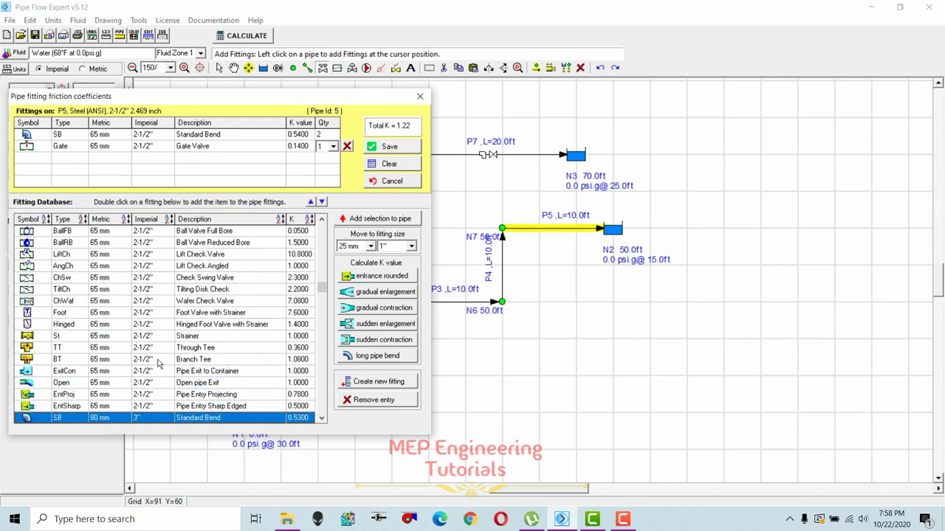
left_click(141, 373)
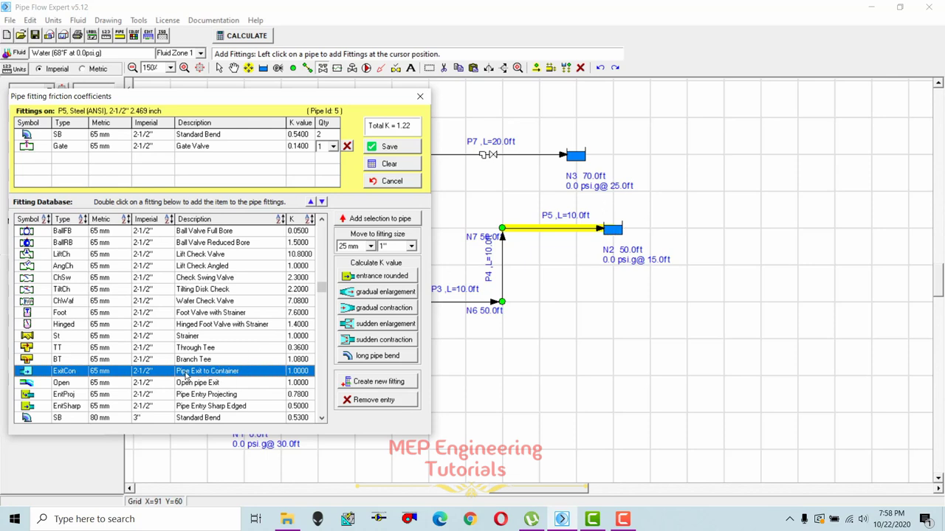
left_click(384, 220)
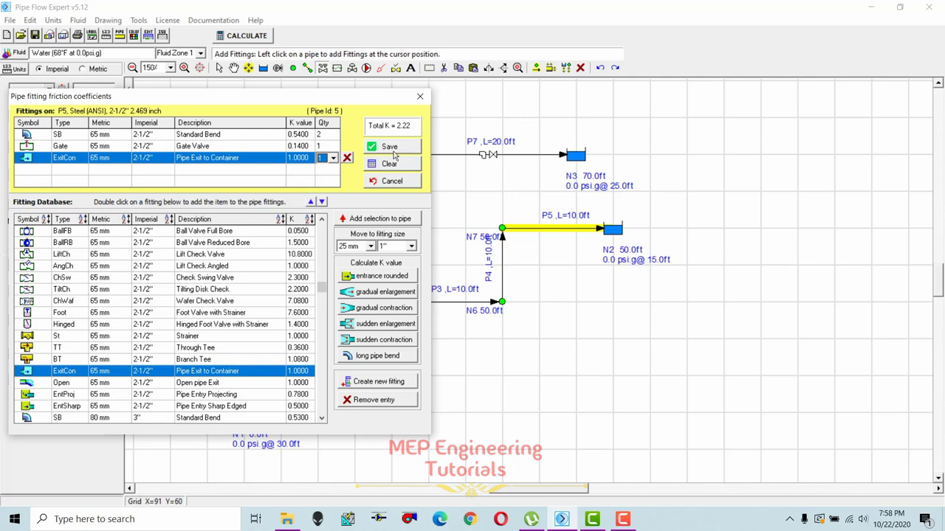
left_click(389, 147)
- Check the fixed flow rate in the data of the pump on pipe P1 and exit without changes
mouse_move(444, 309)
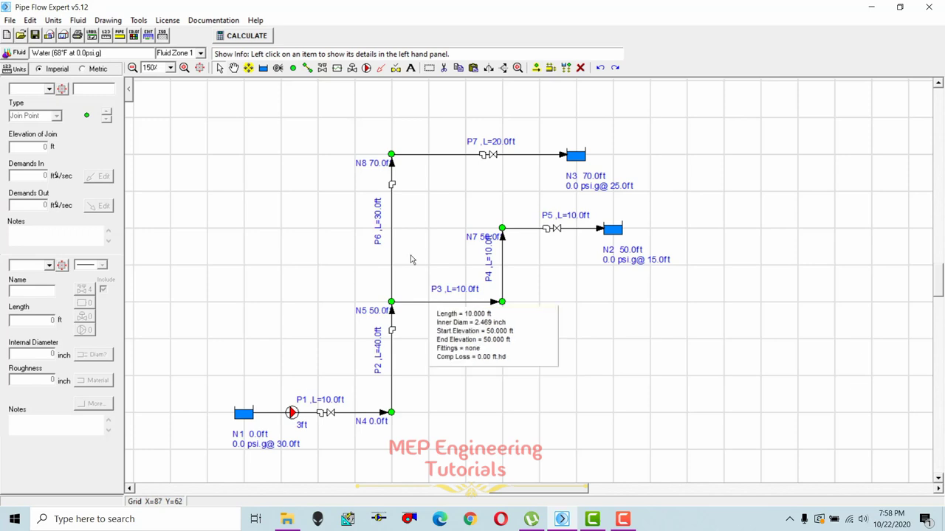
mouse_move(282, 411)
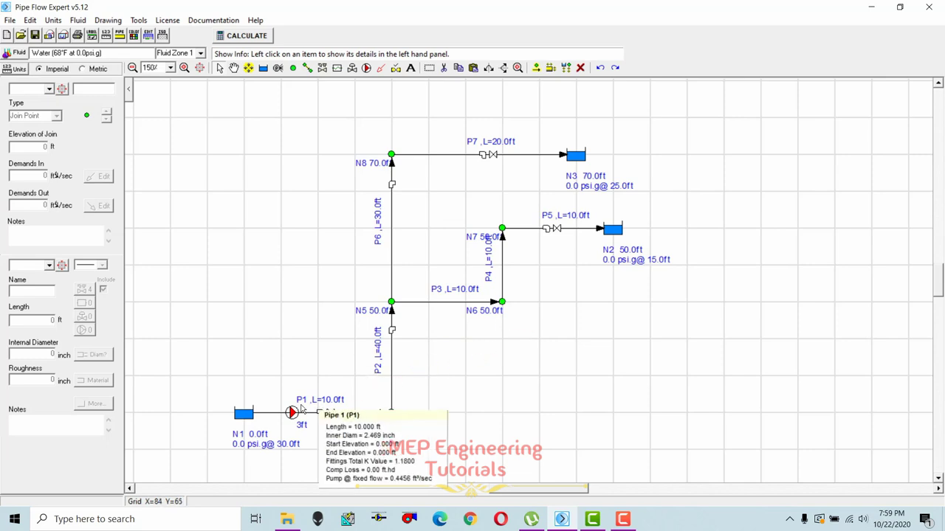
double_click(293, 413)
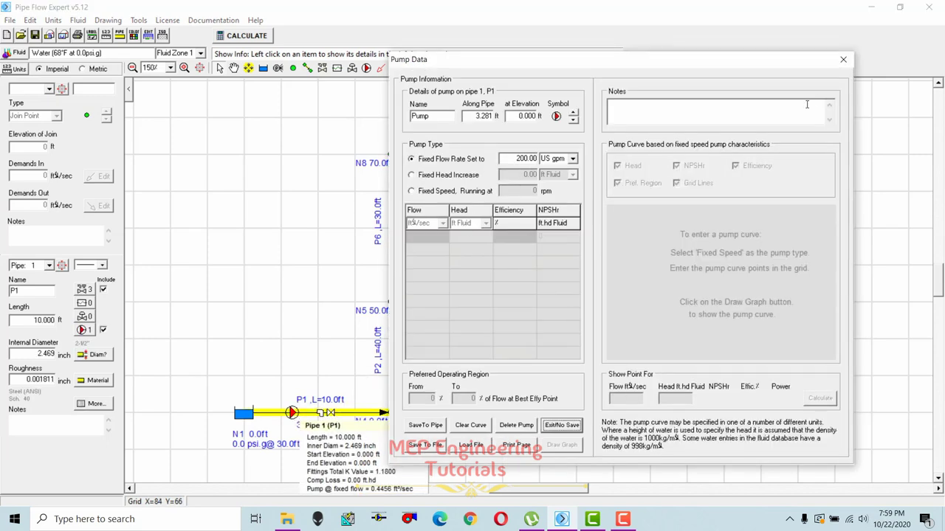
left_click(843, 59)
left_click(447, 281)
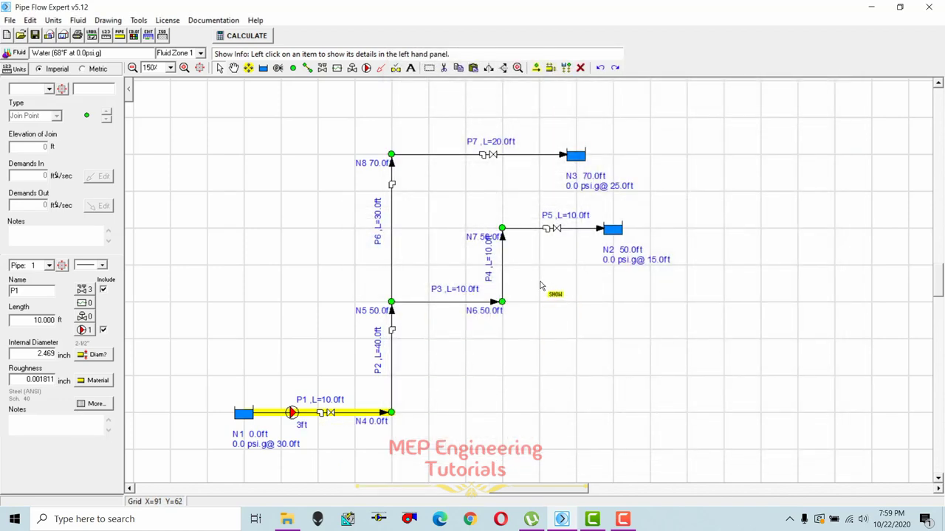
- Add a flow control valve to pipe P3 with its flow set to 80 US gpm
mouse_move(622, 231)
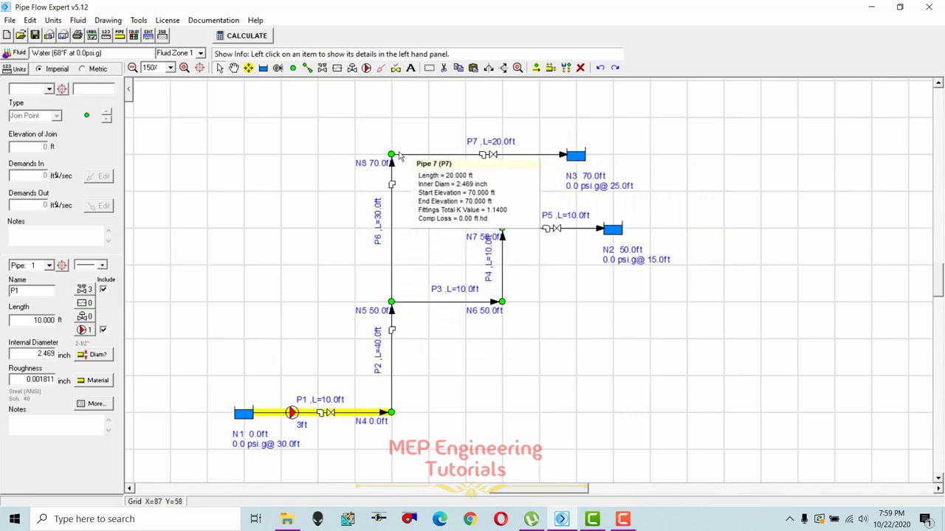
left_click(352, 68)
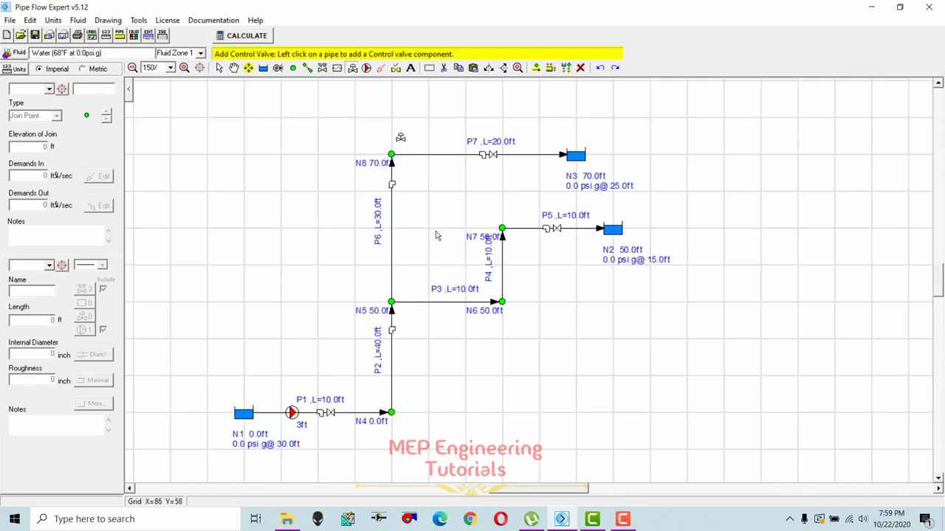
left_click(444, 305)
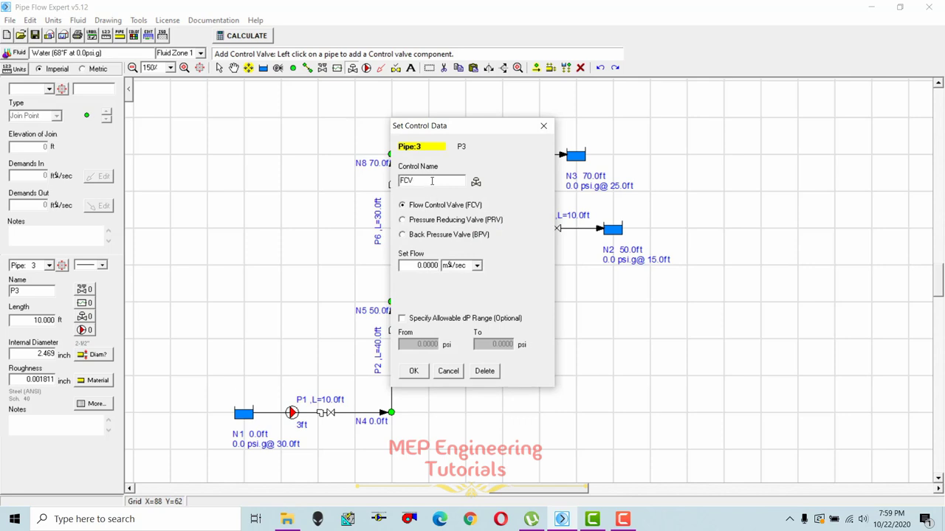
left_click(477, 266)
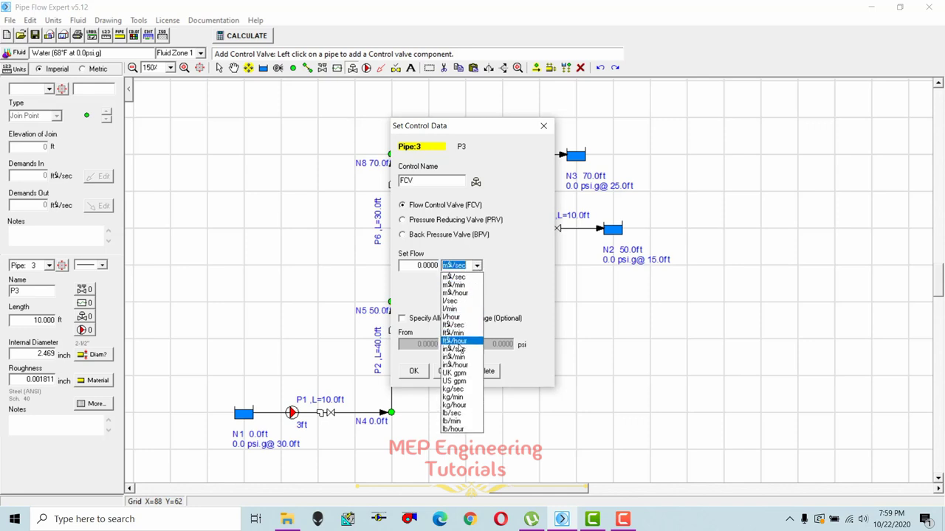
left_click(471, 382)
key("shift+Tab")
type("8")
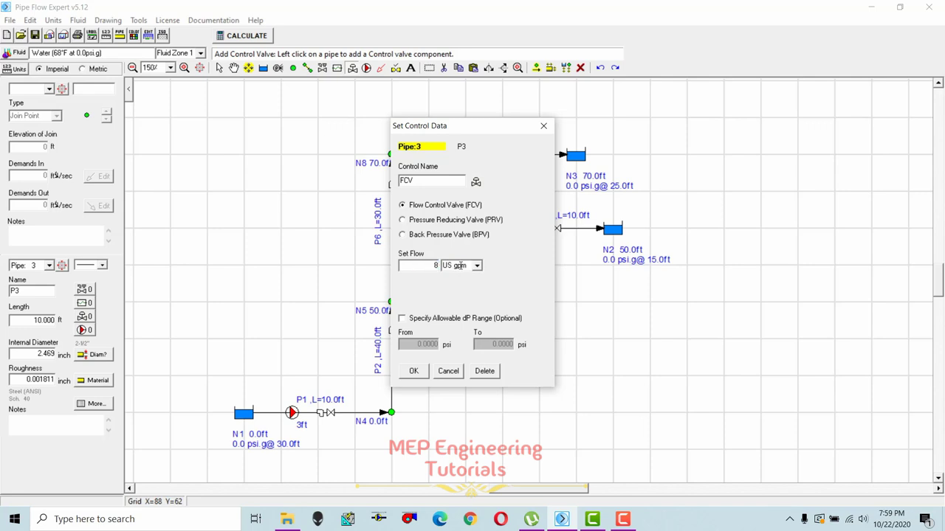
left_click(414, 372)
- Calculate the pipe network to solve its flows and pressures
mouse_move(445, 301)
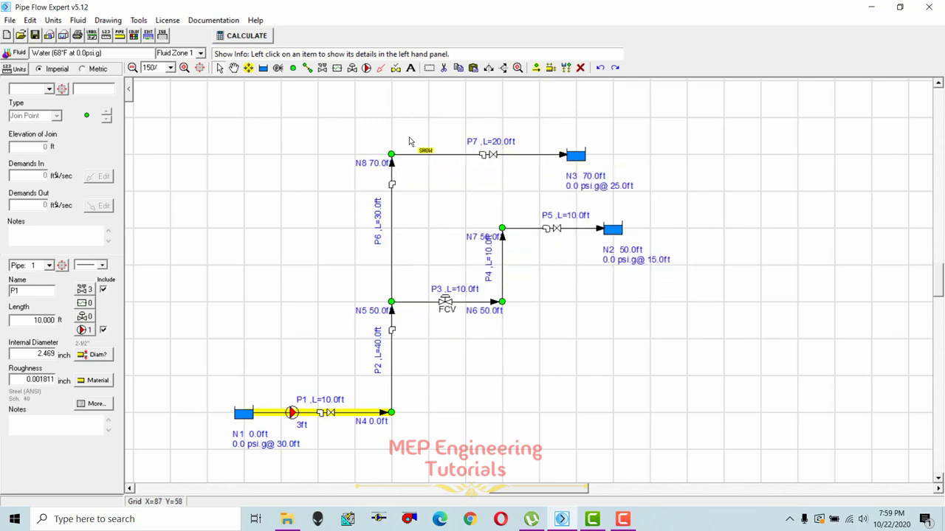
mouse_move(291, 415)
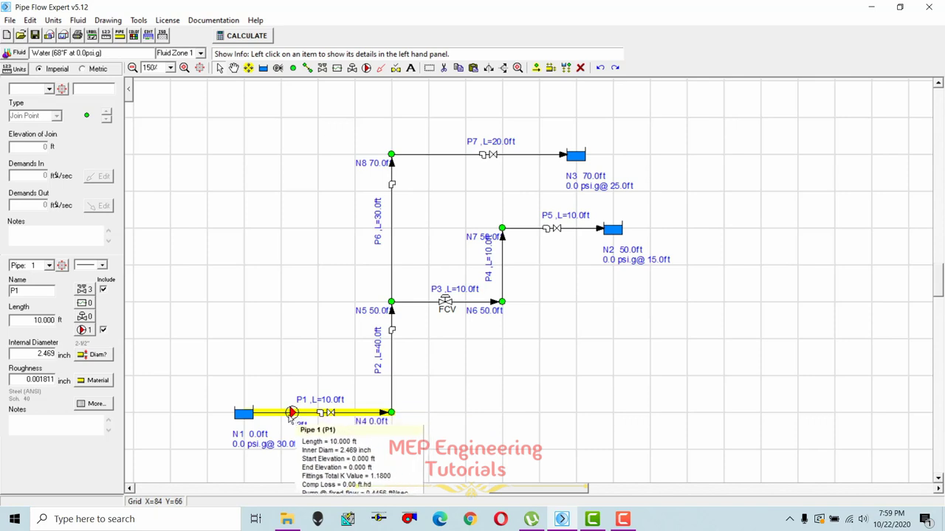
mouse_move(487, 309)
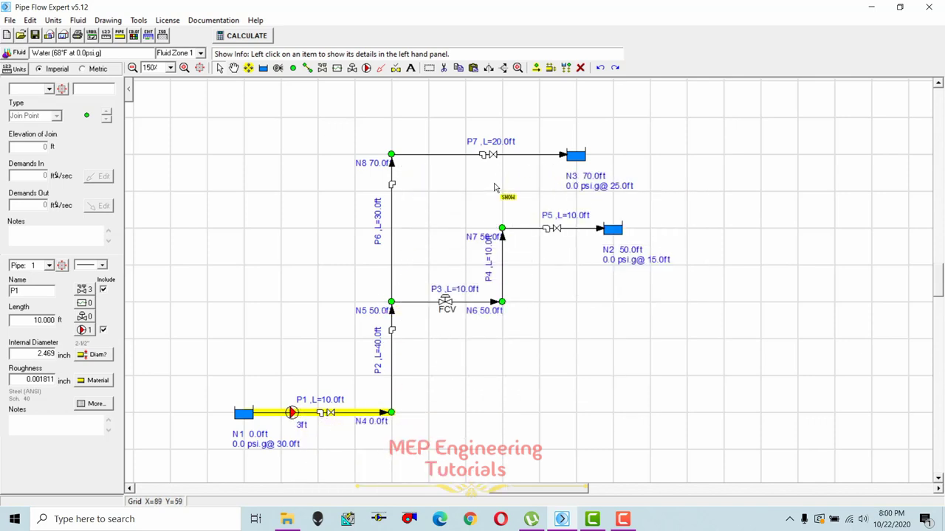
mouse_move(492, 257)
mouse_move(393, 347)
left_click(251, 37)
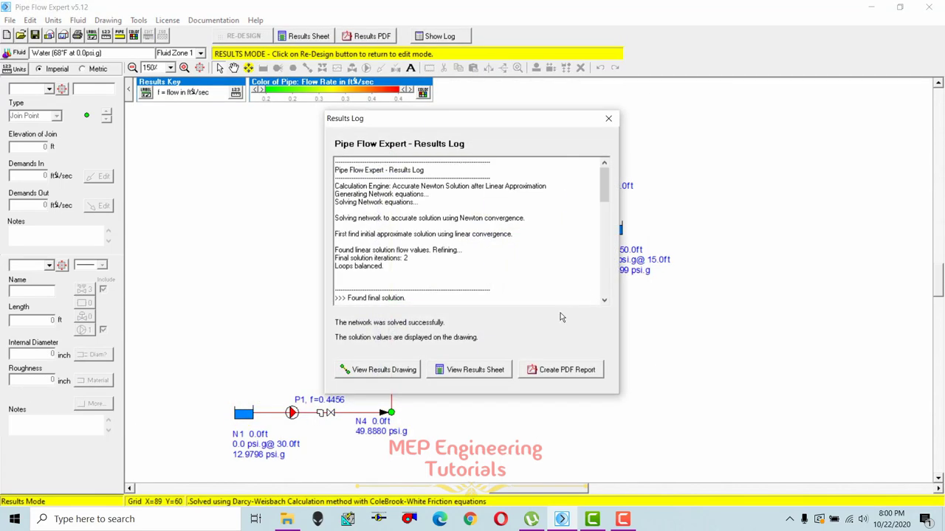
- Read through the results log and highlight the line giving the pump head added on pipe 1
left_click_drag(505, 128, 574, 109)
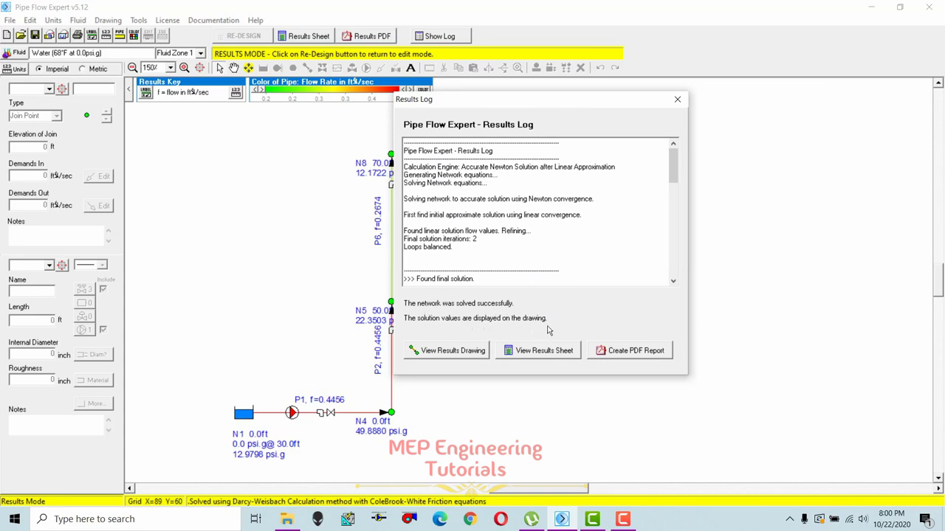
scroll(601, 224, "down", 5)
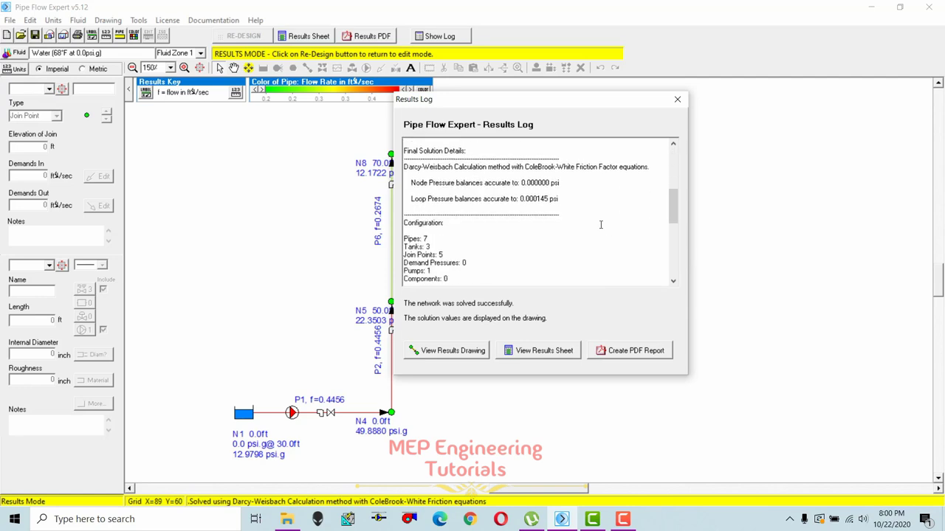
scroll(600, 224, "down", 2)
scroll(551, 234, "down", 8)
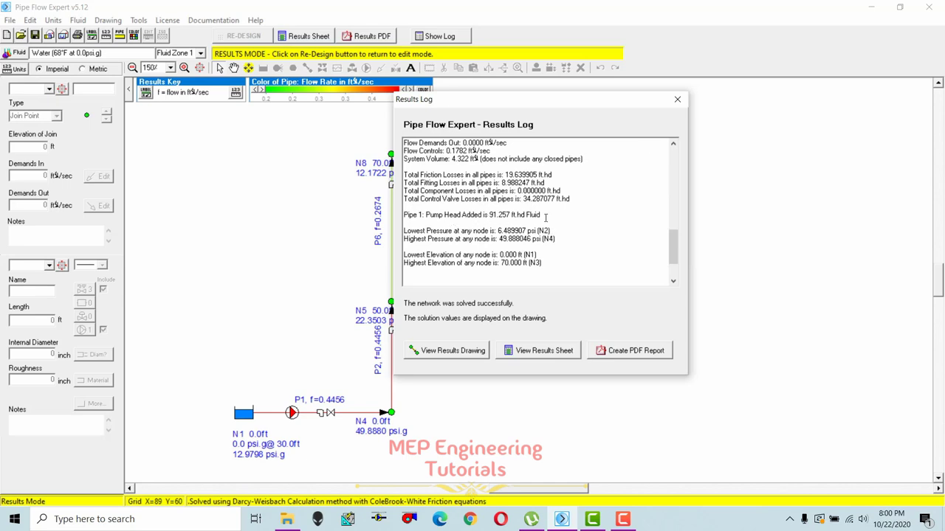
left_click_drag(546, 216, 411, 215)
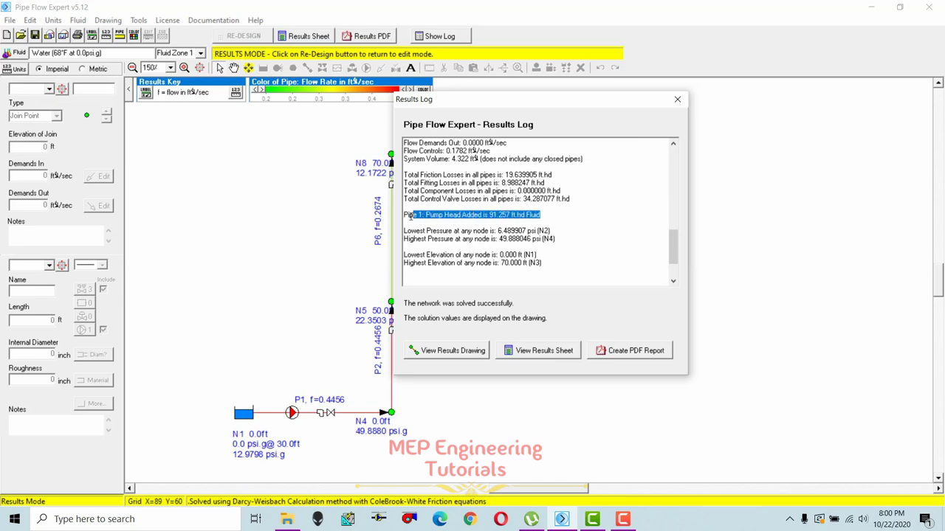
- Highlight the lowest and highest node pressure lines in the results log, then close the log
left_click(402, 222)
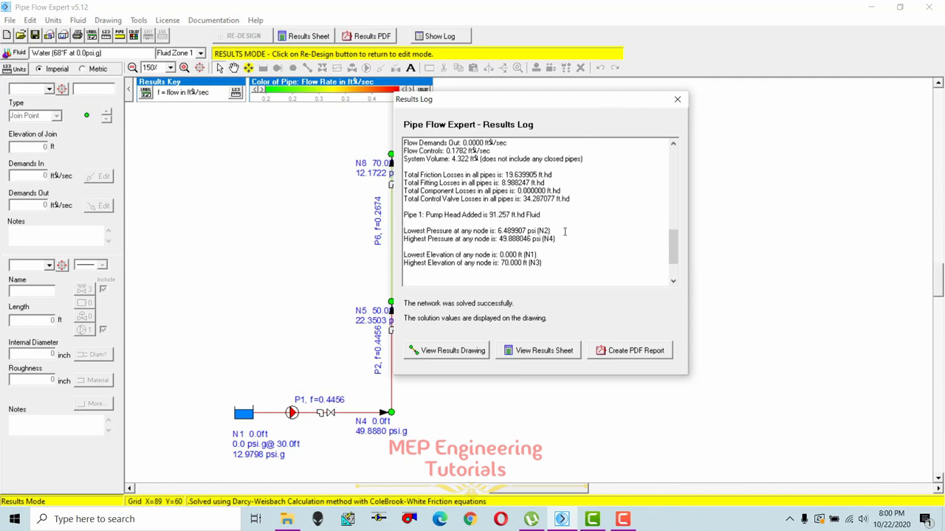
left_click_drag(564, 231, 407, 232)
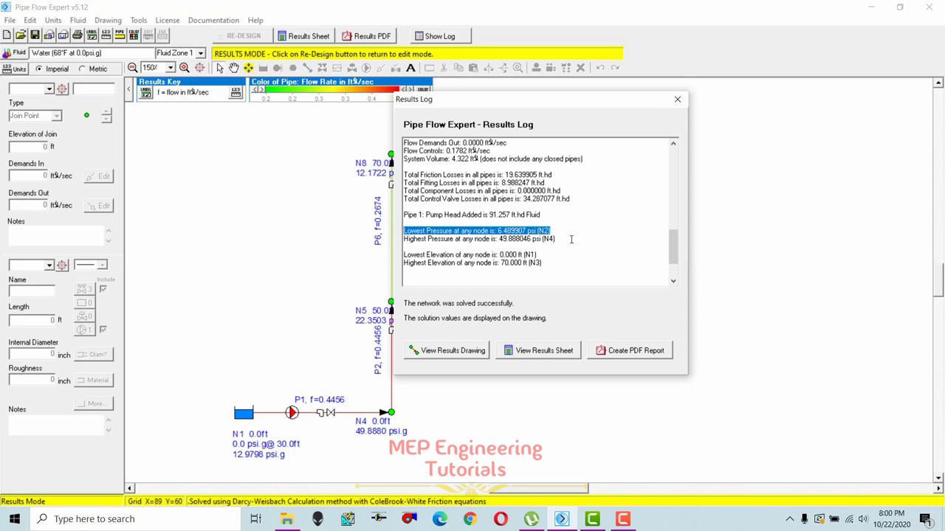
left_click_drag(566, 240, 403, 240)
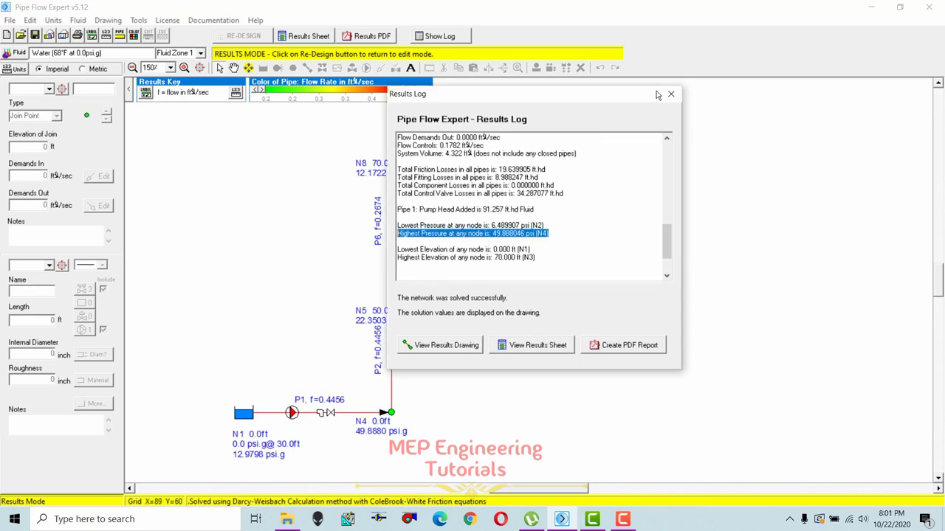
left_click(671, 94)
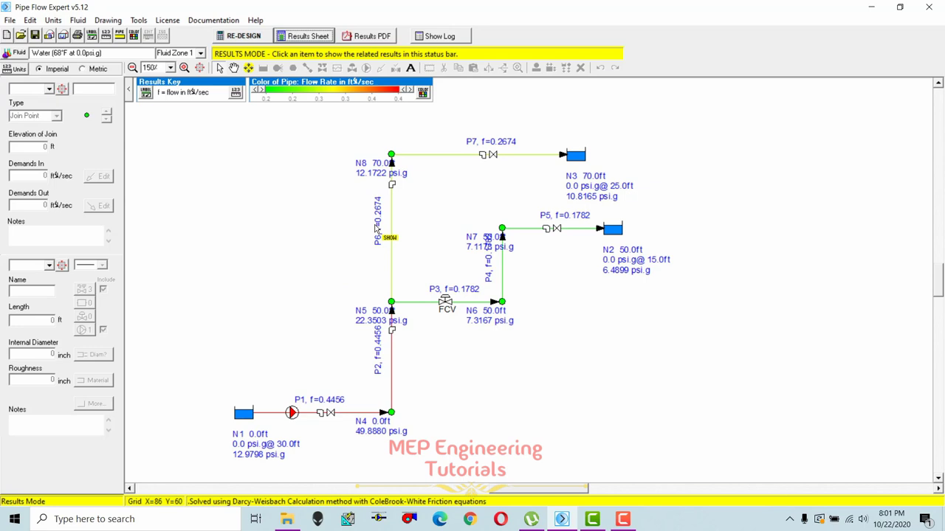
- Examine the flow, pressure and loss results of the pipes, tanks, pump and flow control valve on the results drawing
mouse_move(519, 158)
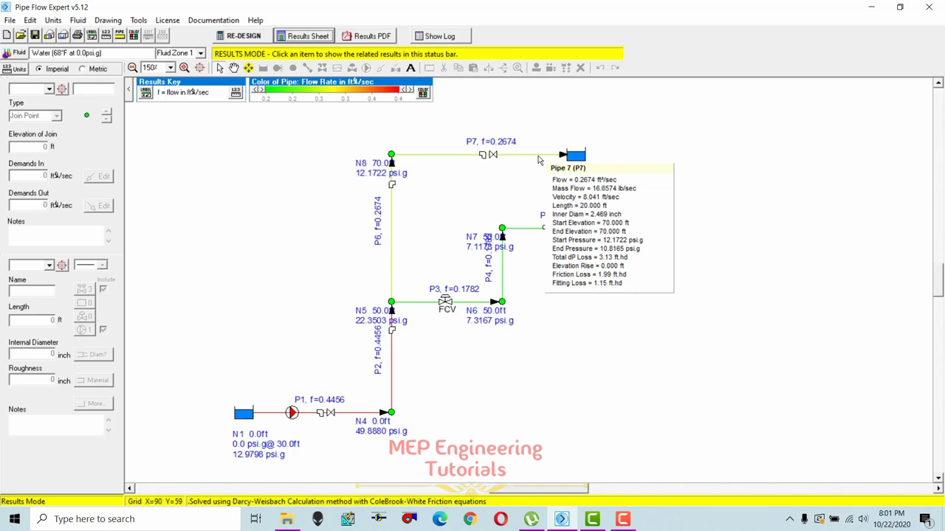
mouse_move(389, 308)
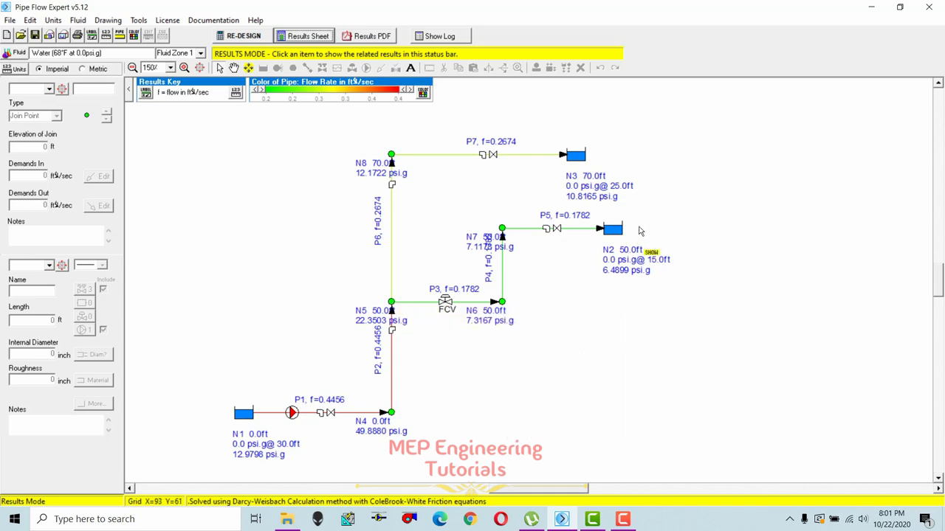
mouse_move(614, 233)
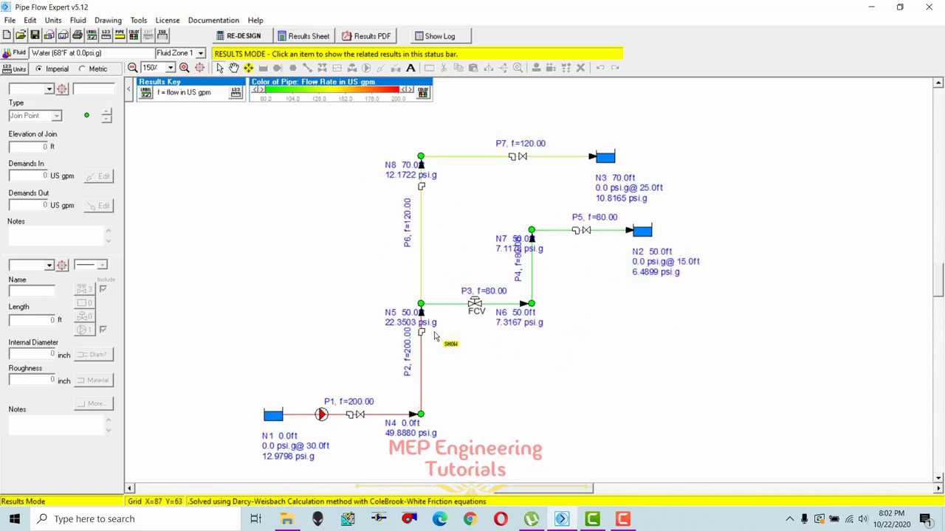
mouse_move(327, 421)
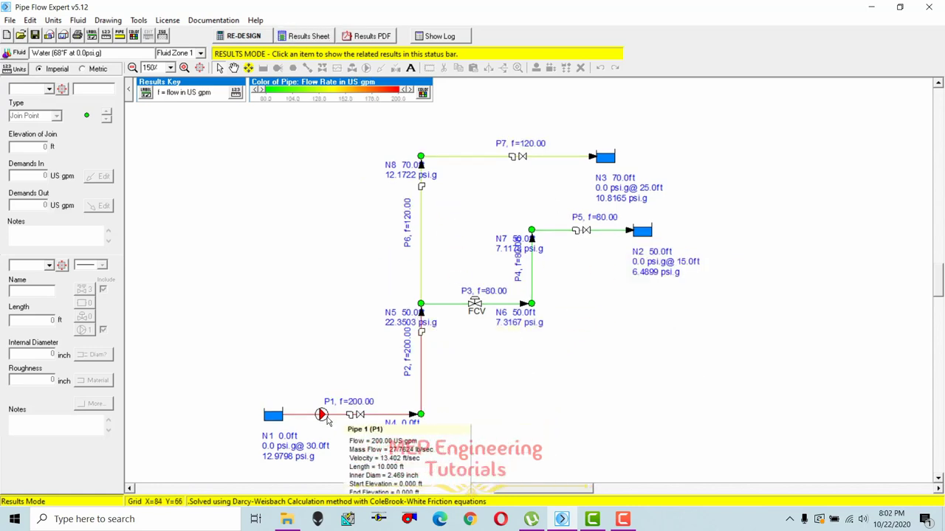
mouse_move(533, 271)
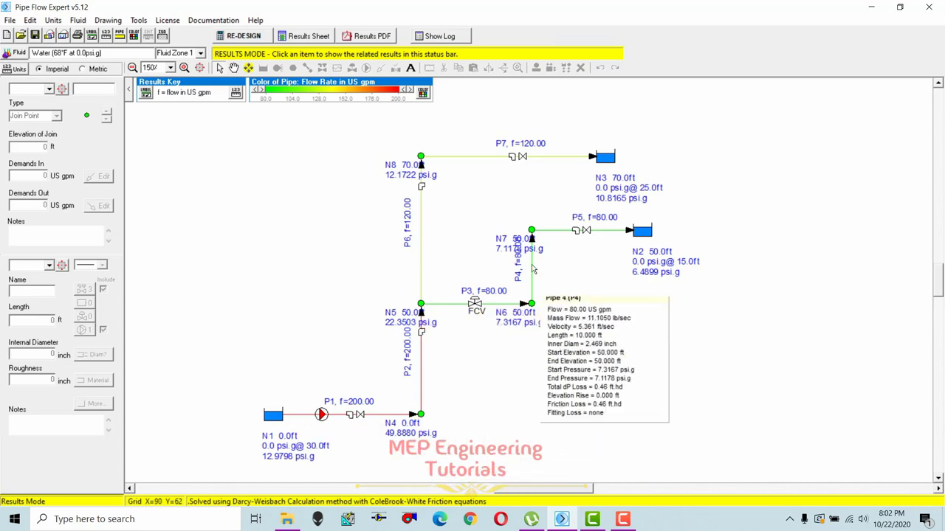
mouse_move(480, 162)
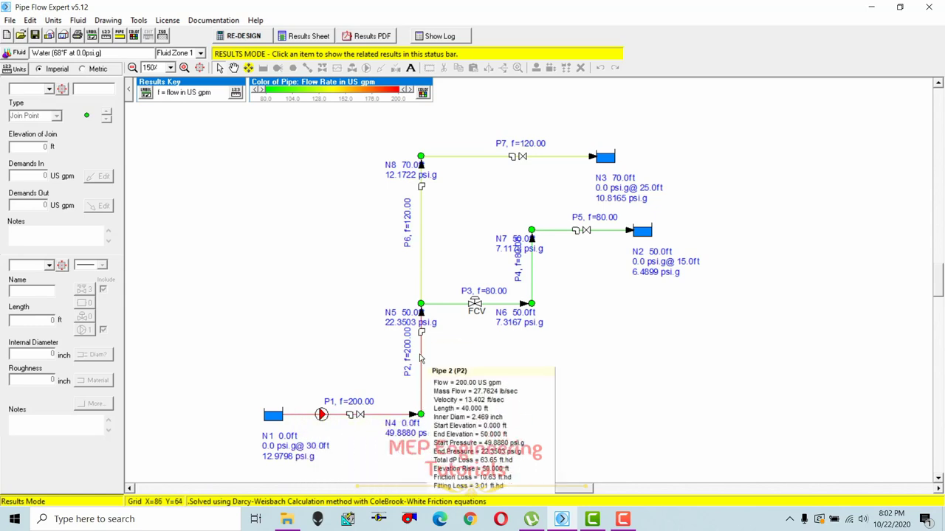
mouse_move(419, 303)
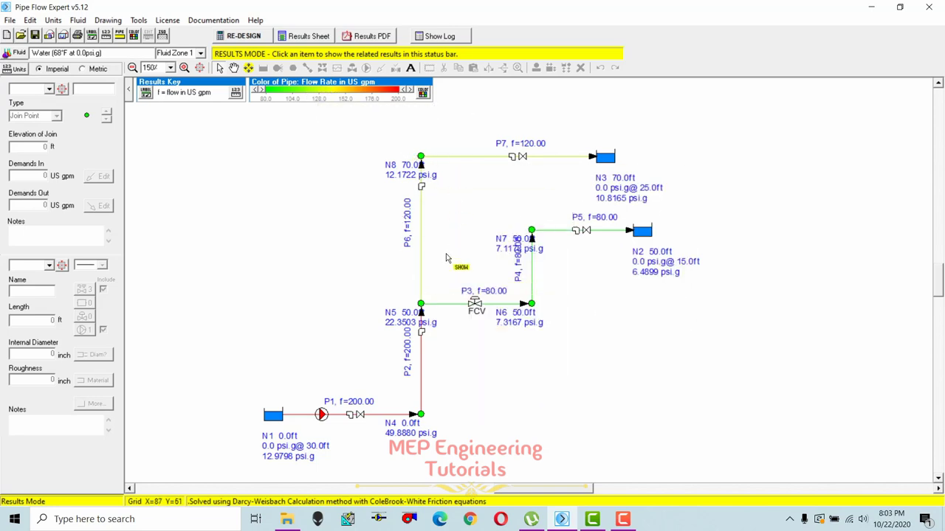
mouse_move(512, 151)
mouse_move(473, 303)
mouse_move(368, 411)
- Open the PDF report generator from the results log and review the available pipe data items
left_click(441, 36)
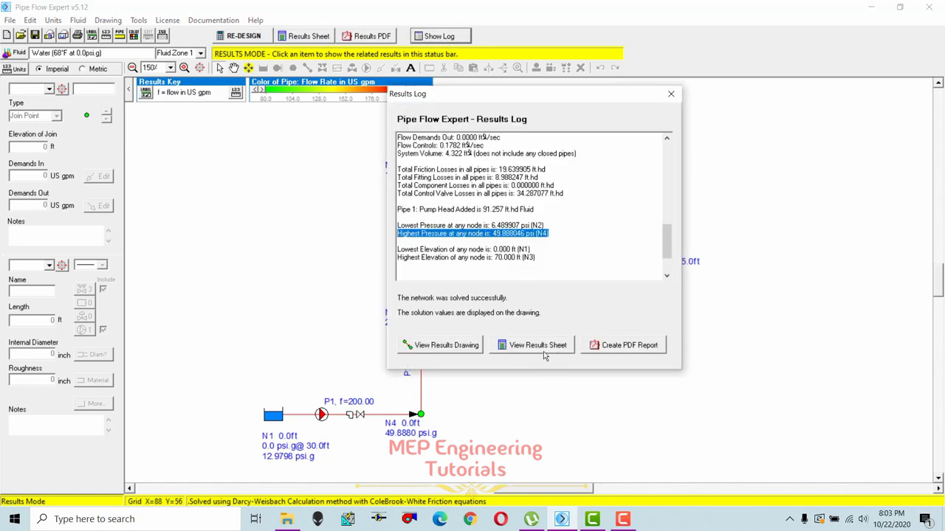
left_click(627, 346)
scroll(406, 345, "down", 4)
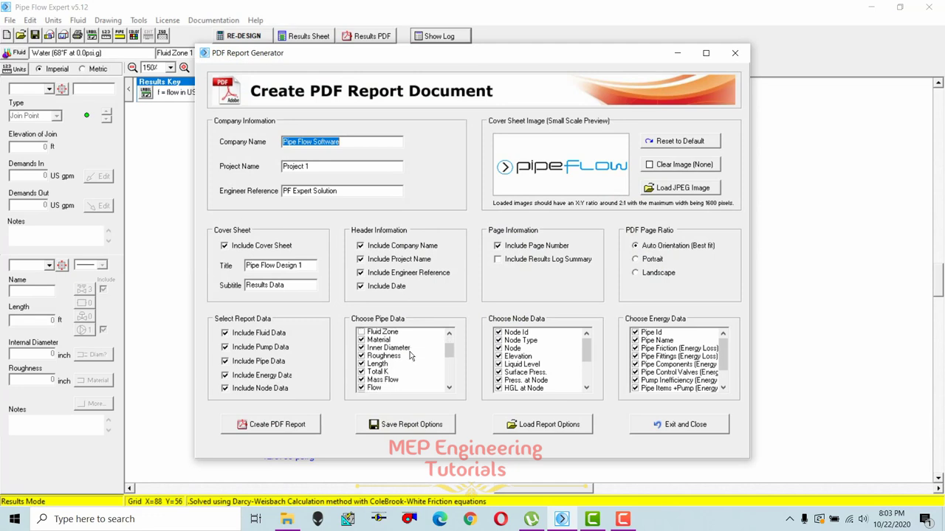
left_click_drag(448, 380, 448, 337)
scroll(447, 337, "down", 2)
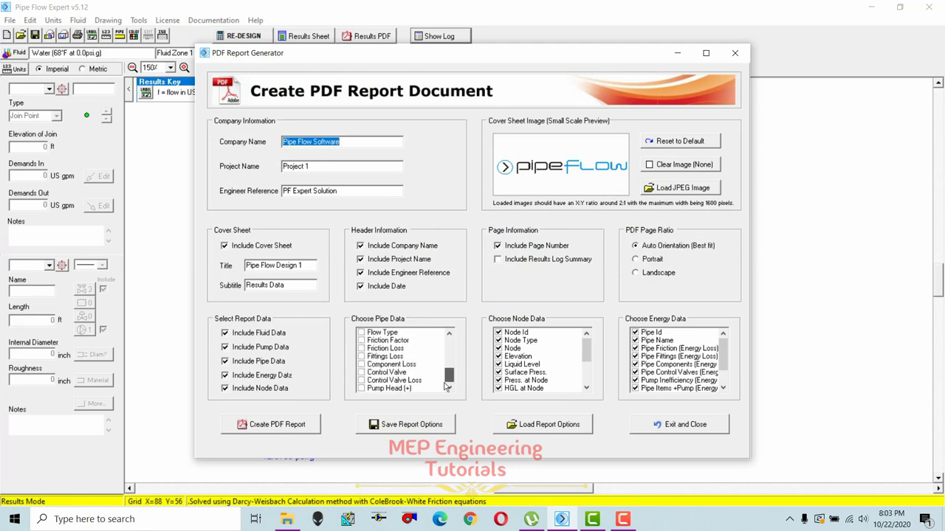
scroll(444, 337, "up", 2)
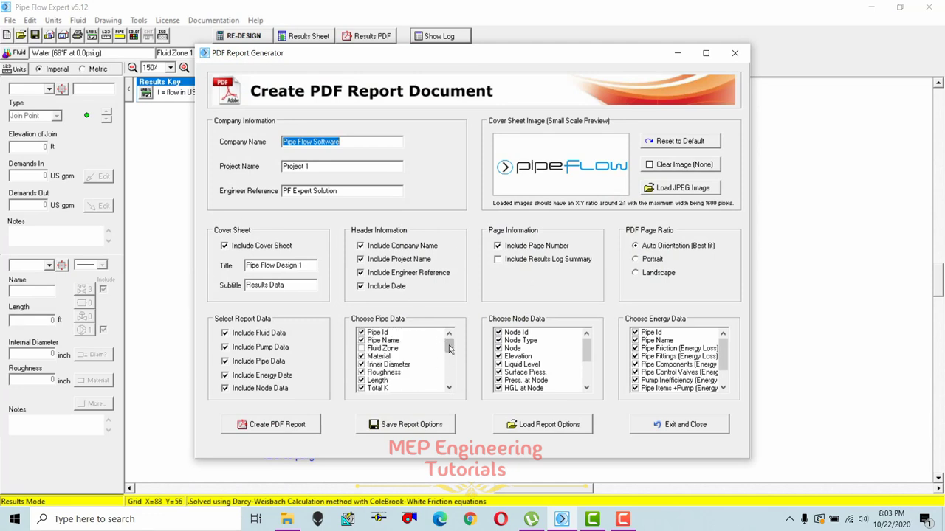
left_click_drag(448, 345, 449, 359)
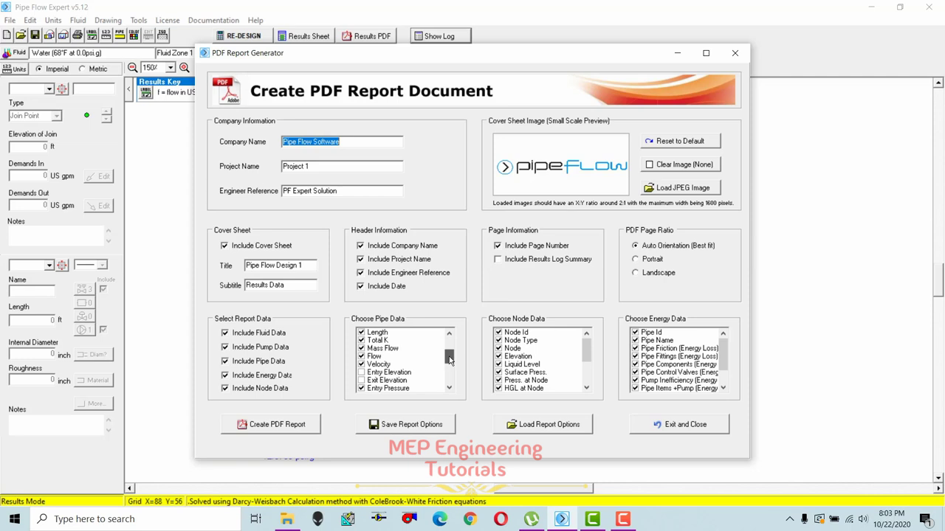
- Set the report's company name to ABC and its project name to XYZ
left_click(339, 142)
left_click_drag(340, 142, 297, 142)
type("ABC")
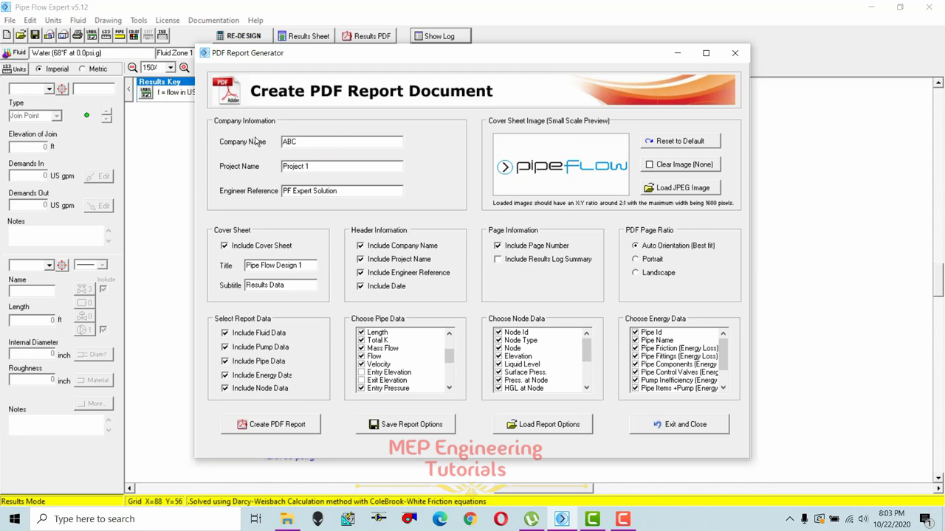
key("Tab")
type("X")
- Add Friction Loss to the report's pipe data and create the PDF report
left_click_drag(449, 359, 449, 362)
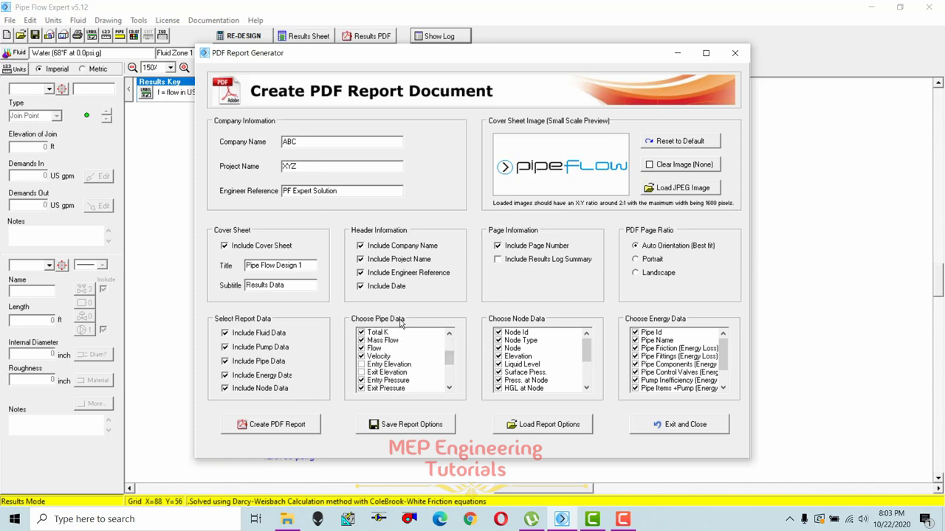
mouse_move(586, 350)
left_mouse_down()
mouse_move(587, 373)
mouse_move(587, 347)
left_mouse_up()
mouse_move(724, 352)
left_mouse_down()
mouse_move(724, 366)
mouse_move(725, 349)
left_mouse_up()
mouse_move(449, 359)
left_mouse_down()
mouse_move(451, 375)
mouse_move(453, 360)
left_mouse_up()
left_click(363, 341)
scroll(415, 377, "down", 1)
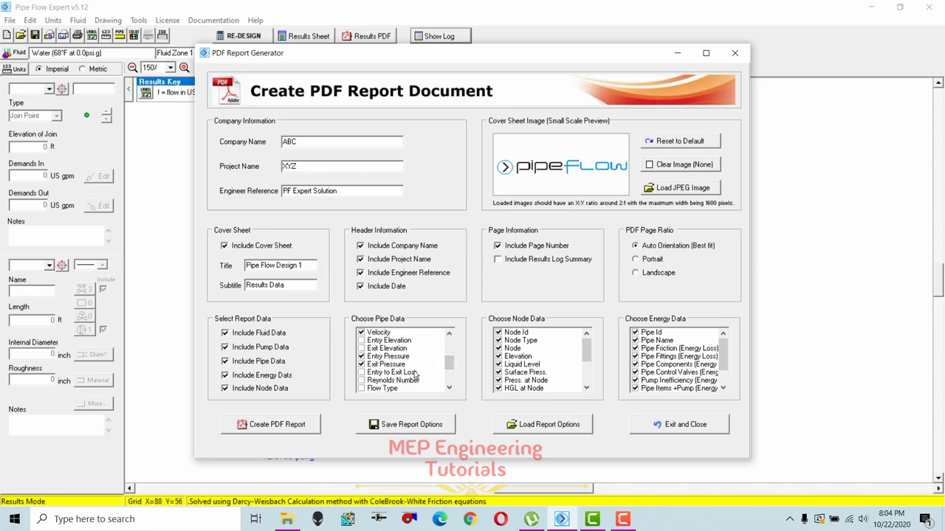
scroll(416, 377, "down", 2)
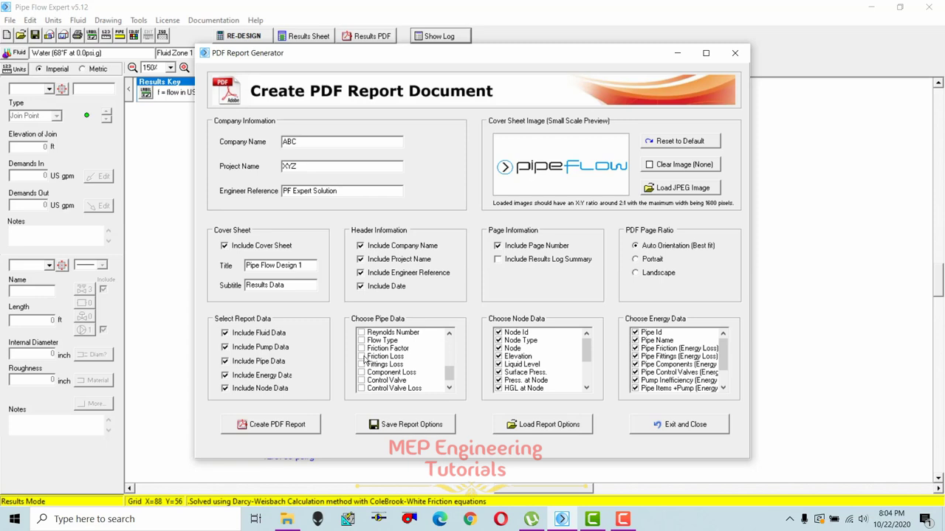
left_click(361, 357)
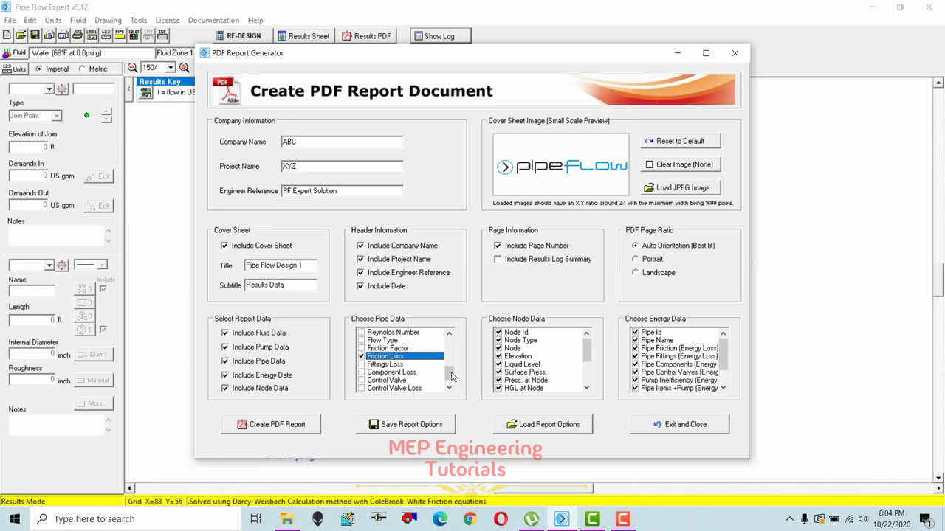
mouse_move(451, 376)
left_mouse_down()
mouse_move(452, 336)
mouse_move(455, 394)
left_mouse_up()
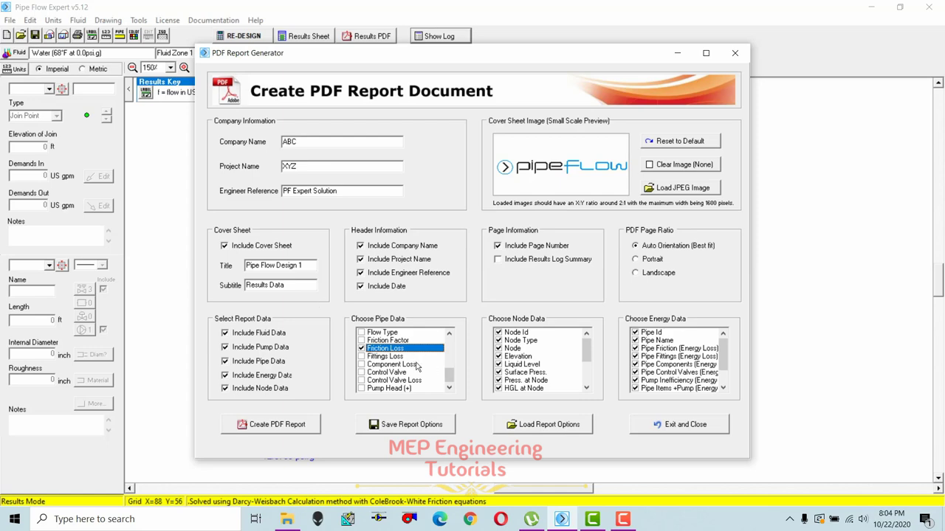
left_click(274, 428)
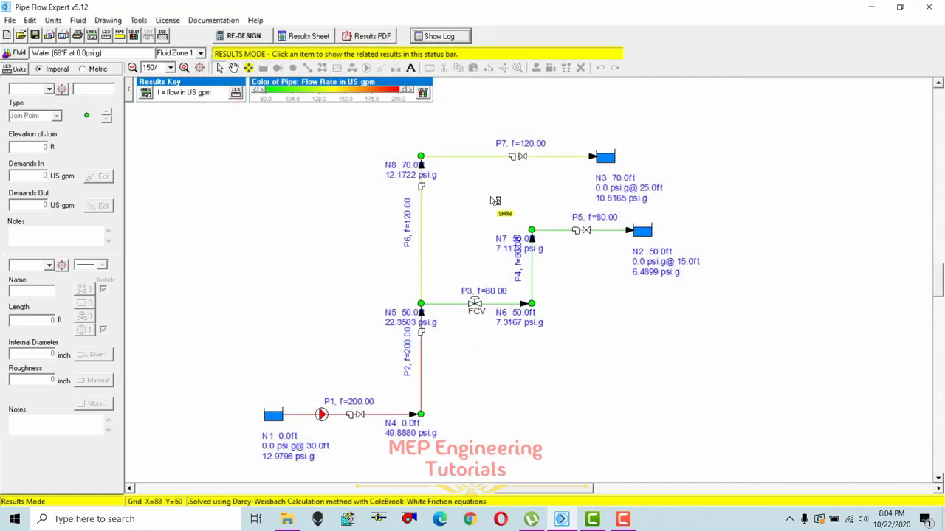
- Fit the PDF report to one full page, hide the tools pane and inspect the pipe system drawing on page 2
left_click(533, 66)
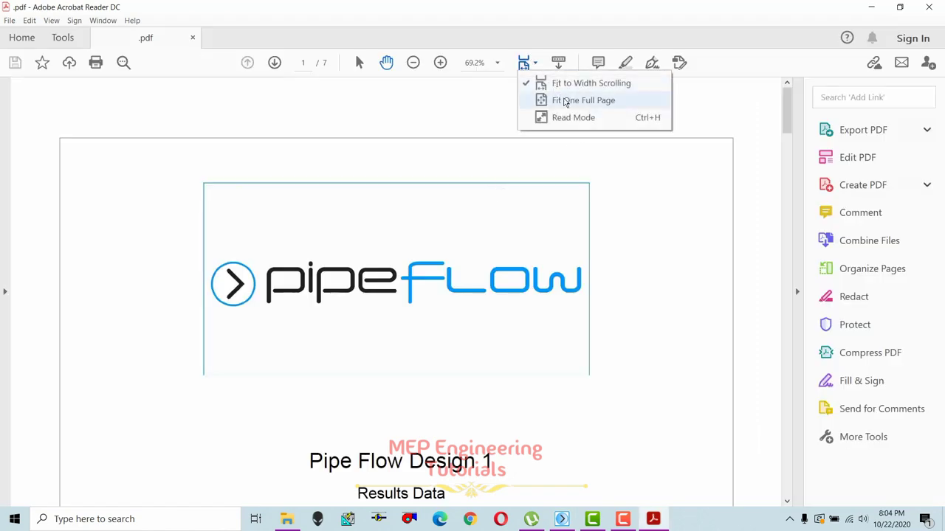
left_click(553, 99)
left_click(796, 291)
scroll(707, 274, "down", 1)
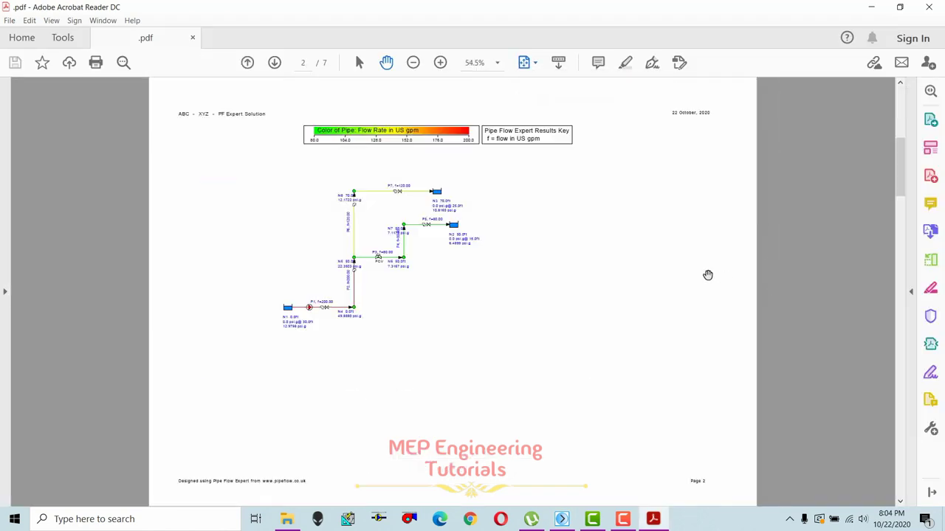
scroll(453, 230, "up", 4)
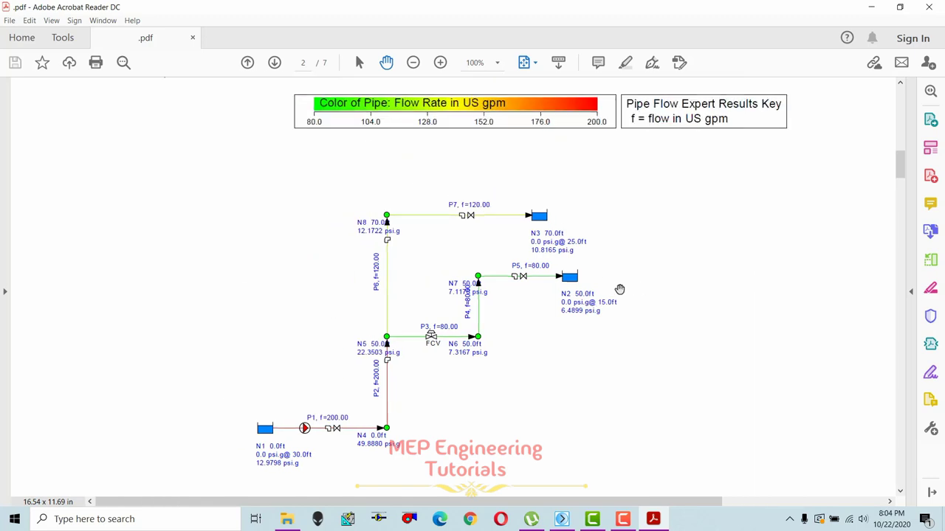
scroll(571, 327, "up", 1)
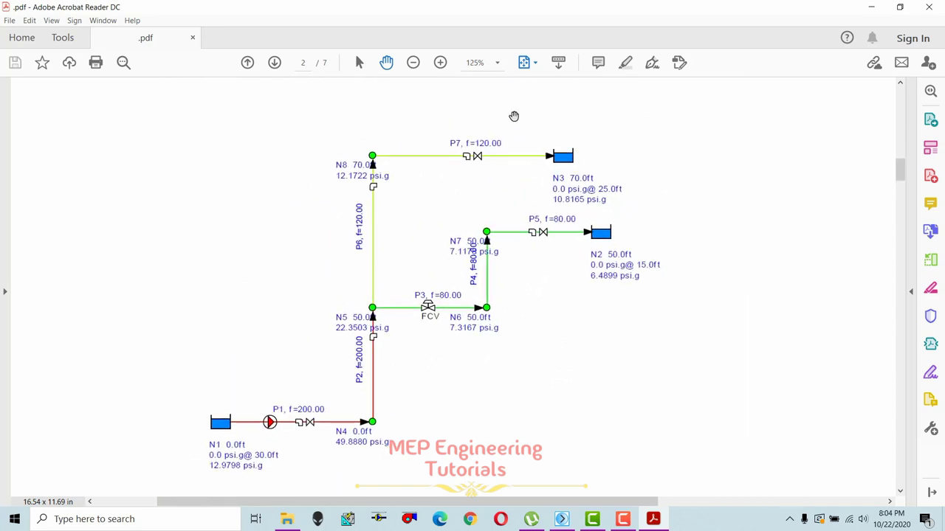
- Fit the report to the full page again and read the fluid data table on page 3
left_click(524, 63)
left_click(576, 99)
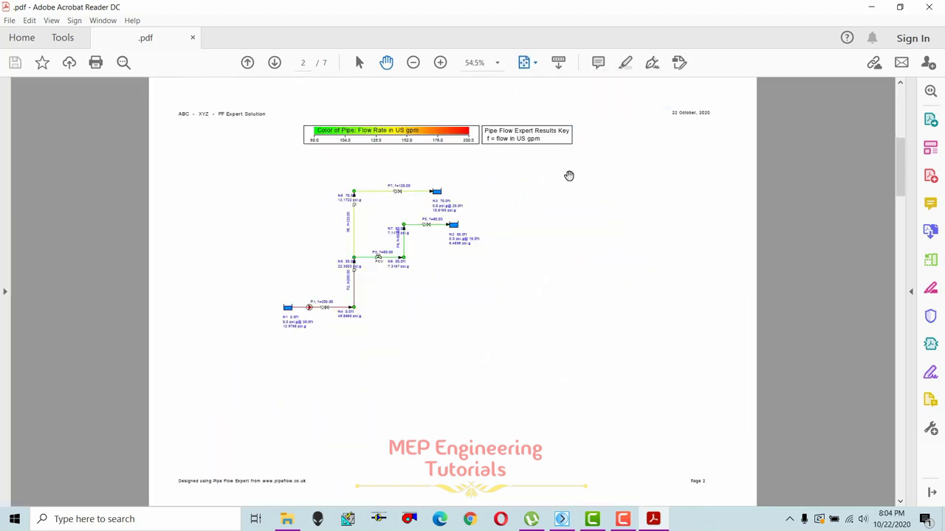
scroll(401, 182, "up", 2)
scroll(403, 186, "up", 1)
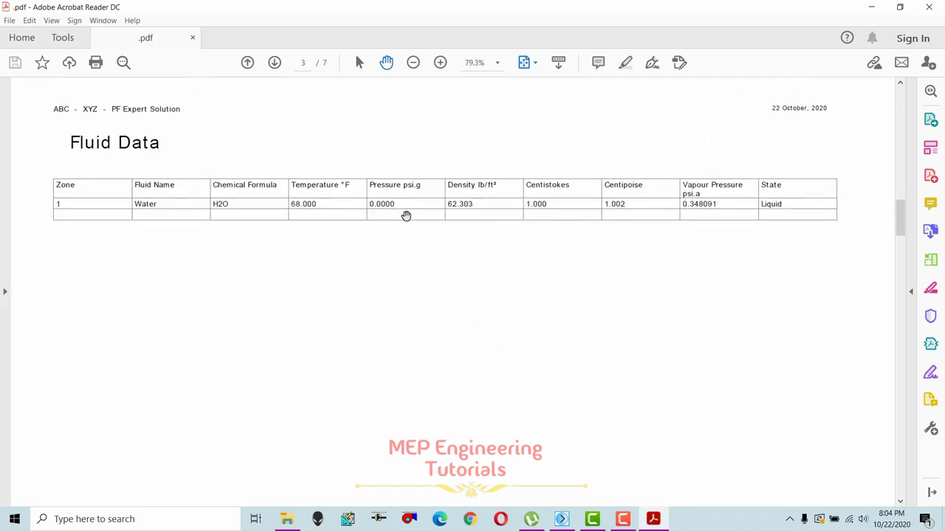
scroll(319, 202, "up", 1)
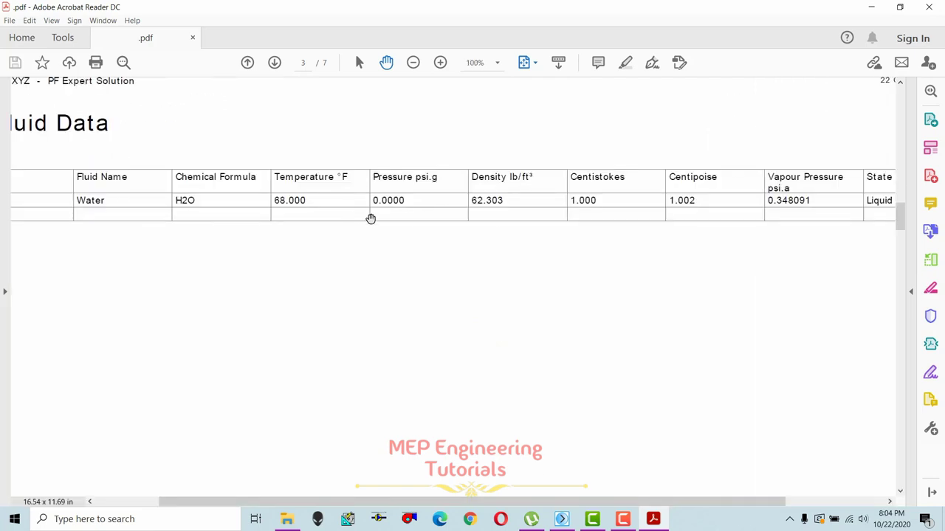
scroll(413, 236, "down", 1)
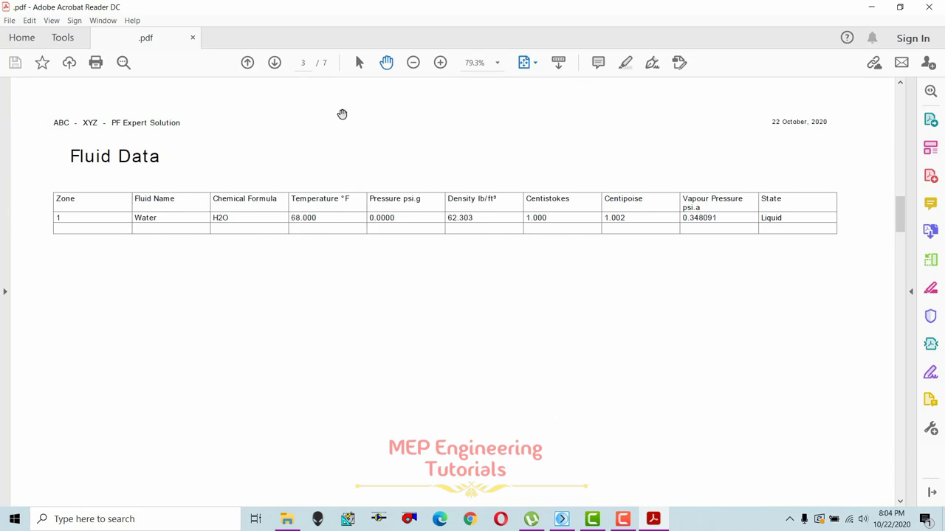
- Switch back to Pipe Flow Expert and return the network to design mode to open the fluid data for Fluid Zone 1
left_click(565, 516)
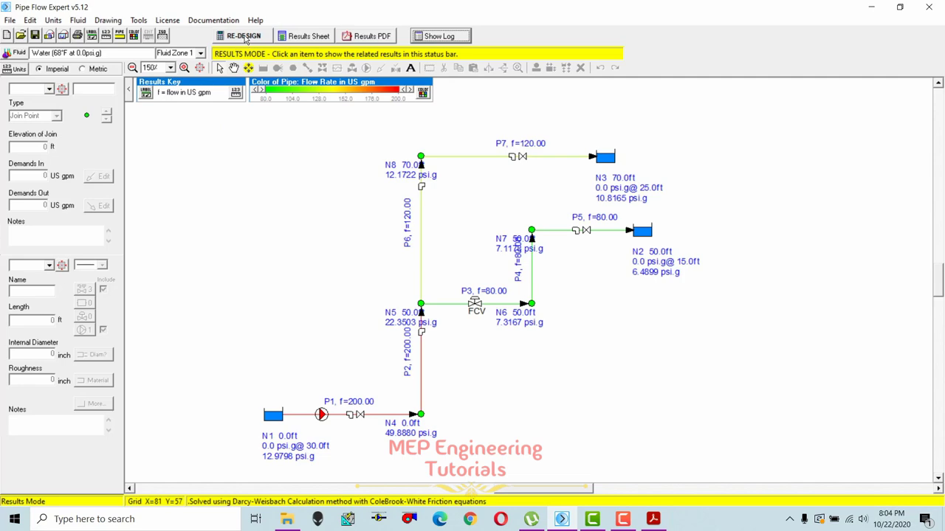
left_click(243, 36)
left_click(76, 24)
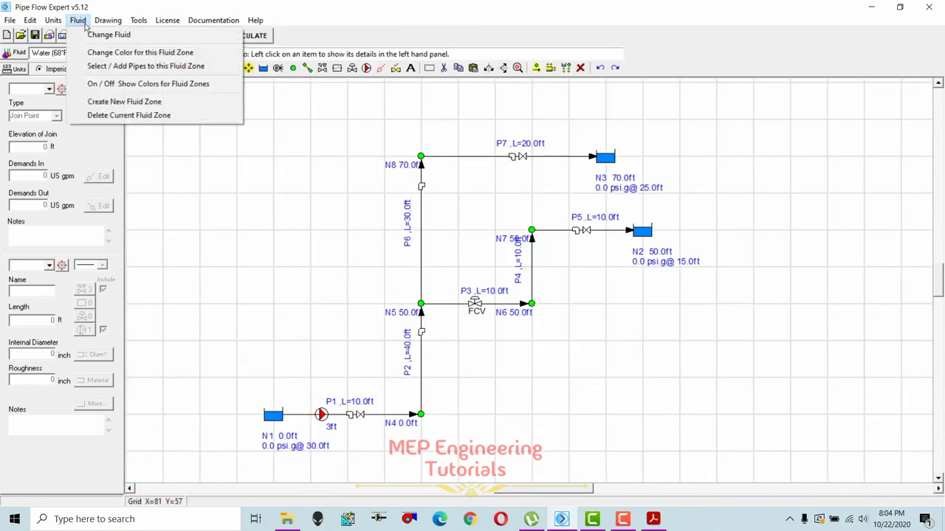
left_click(111, 60)
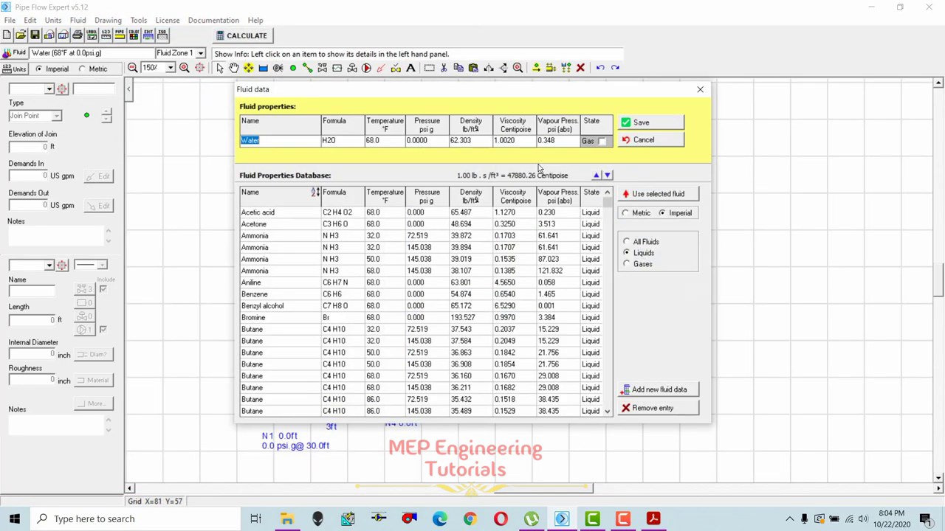
- Browse the liquids in the fluid properties database from the first entries through the butane rows and beyond
left_click(359, 281)
key("Down")
key("Down")
key("Down")
key("Down")
key("Down")
key("Down")
key("Down")
key("Down")
key("Down")
key("Down")
key("Down")
key("Down")
key("Down")
key("Down")
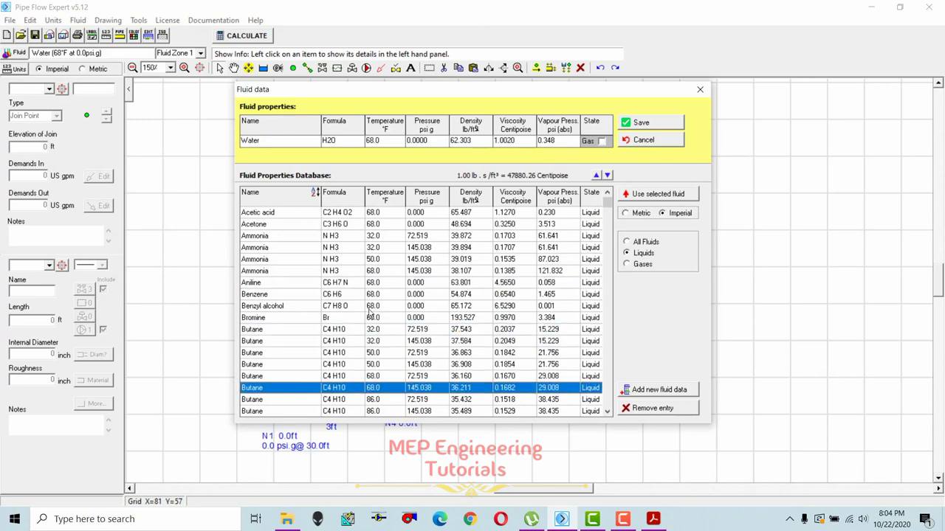
key("Up")
key("Up")
key("Up")
key("Up")
key("Up")
key("Up")
key("Down")
key("Down")
key("Down")
key("Down")
key("Down")
key("Down")
key("Down")
key("Down")
key("Down")
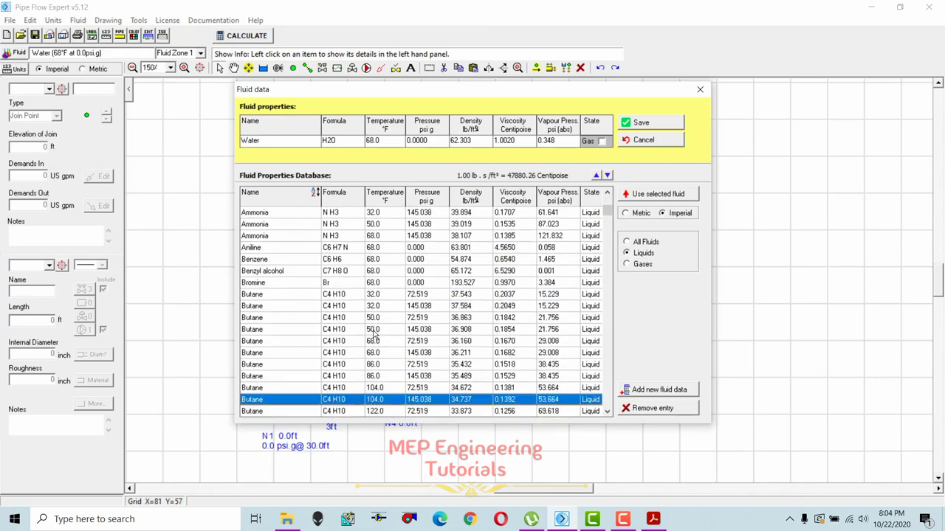
left_click_drag(606, 229, 606, 404)
key("Home")
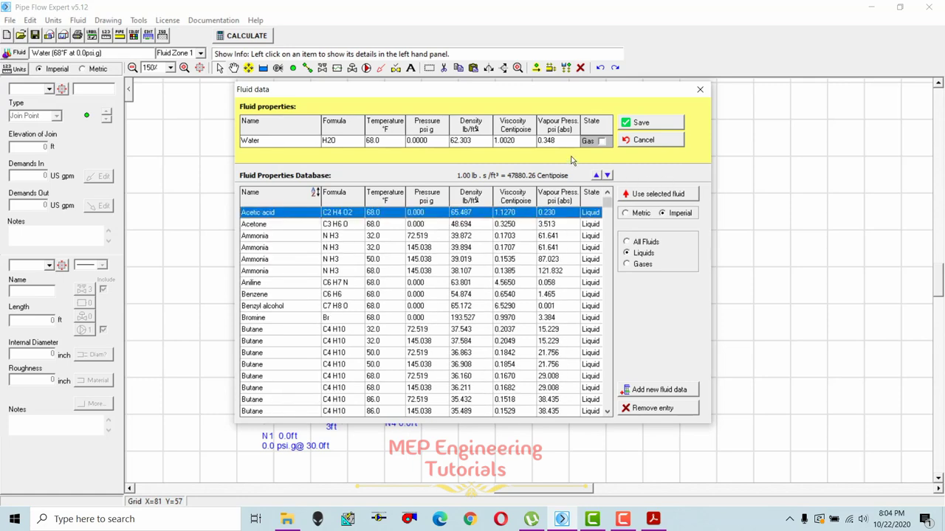
- List all fluids in the fluid properties database and look through the air and ammonia entries
left_click(626, 243)
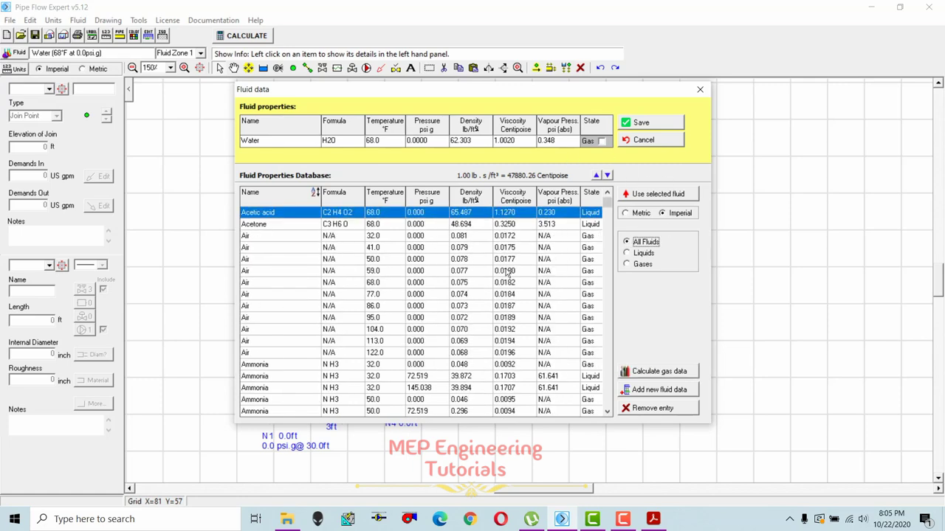
left_click(375, 283)
key("Down")
key("Down")
key("Down")
key("Down")
key("Down")
key("Down")
key("Down")
key("Down")
key("Down")
key("Down")
key("Down")
key("Down")
key("Down")
key("Down")
key("Down")
key("Down")
key("Down")
key("Down")
key("Down")
key("Down")
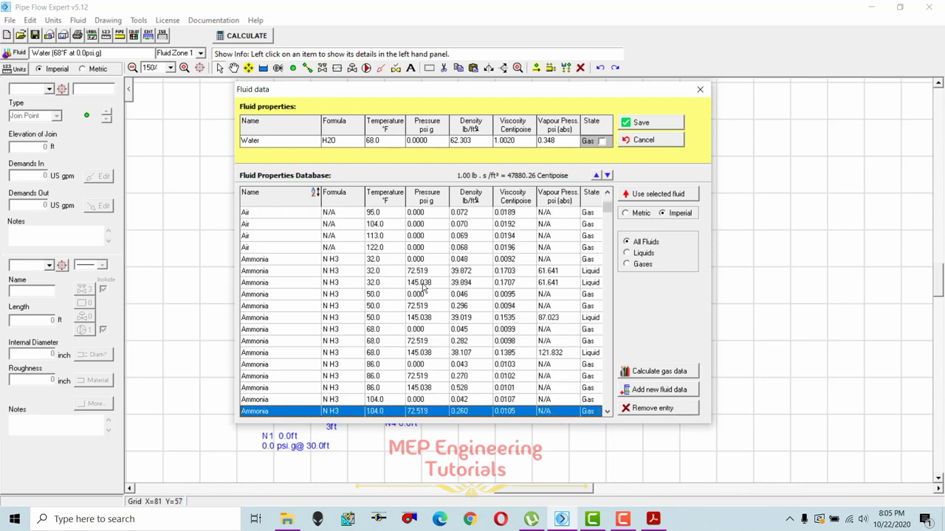
scroll(610, 212, "up", 5)
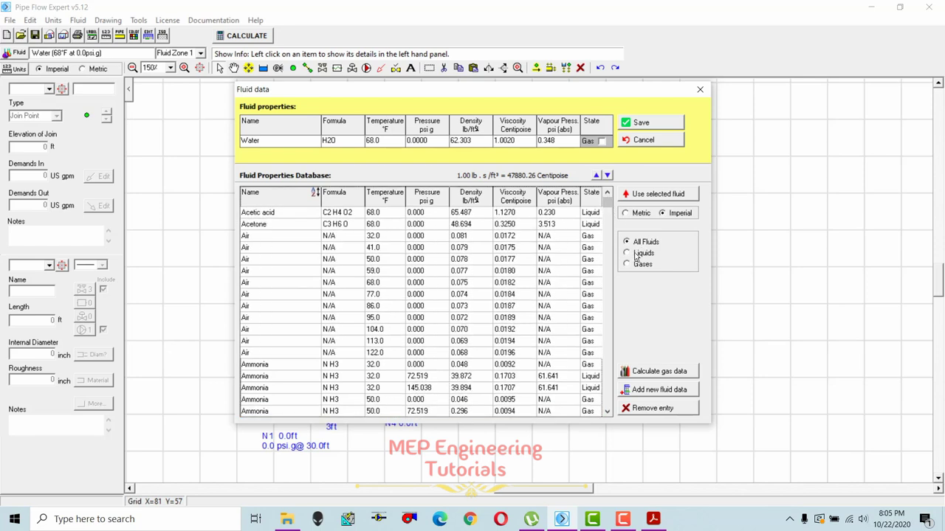
- Limit the fluid database to liquids again, review its entries and the current water temperature, and close the fluid data without saving
left_click(642, 254)
key("Up")
key("Up")
key("Down")
key("Down")
key("Down")
key("Down")
key("Down")
key("Down")
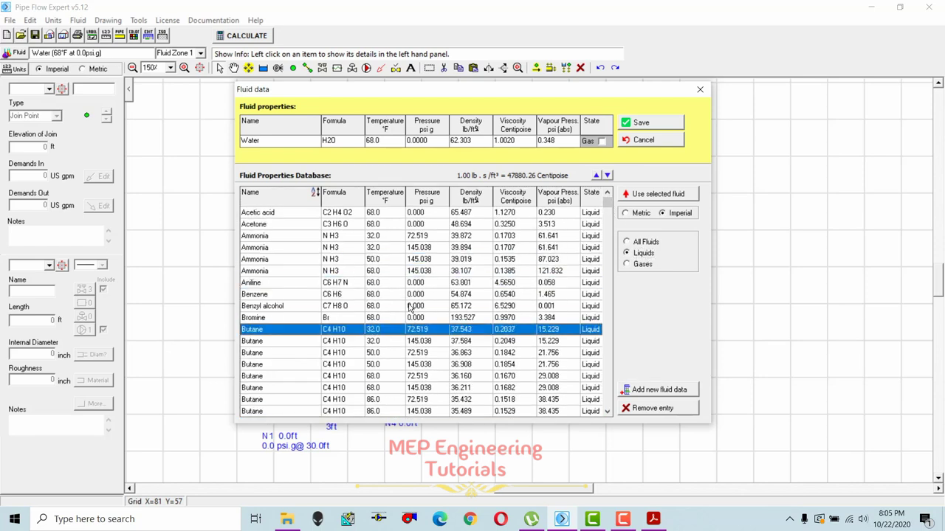
key("Up")
key("Up")
key("Up")
key("Up")
key("Up")
key("Up")
key("Up")
key("Up")
key("Up")
key("Up")
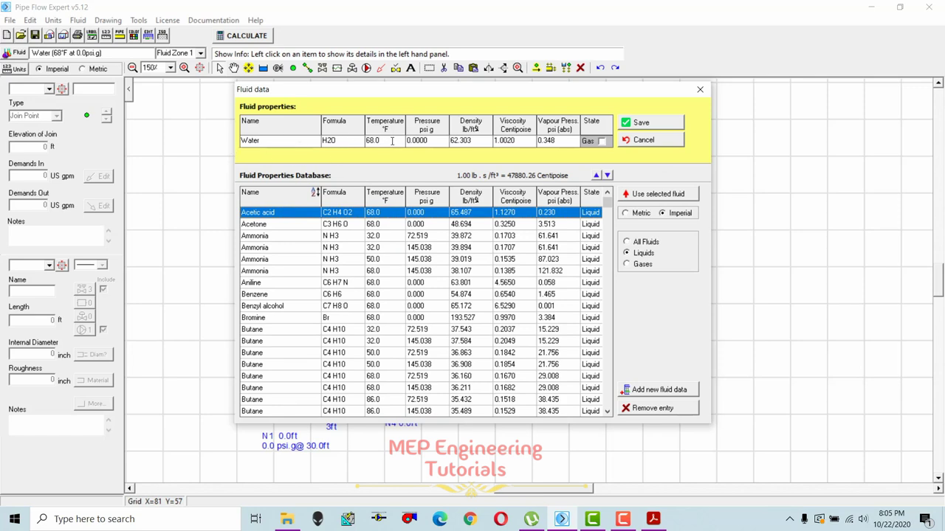
left_click_drag(385, 140, 339, 143)
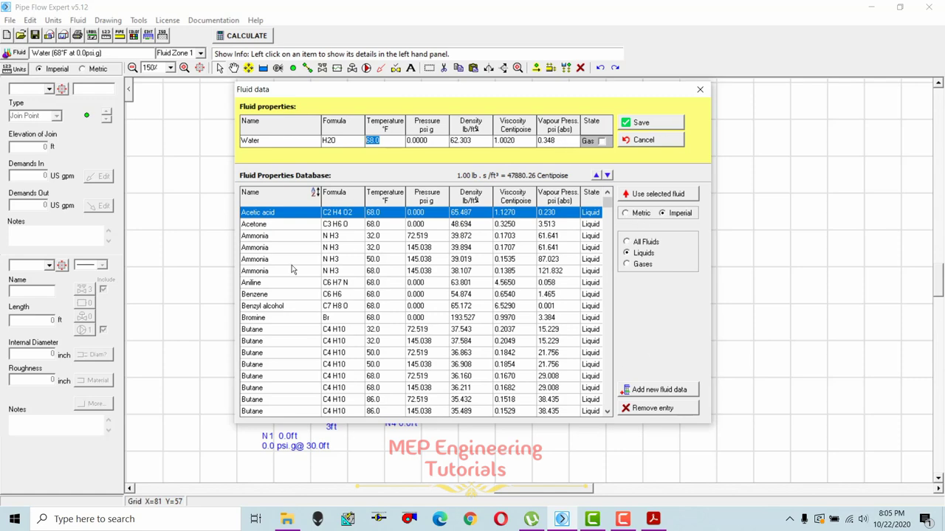
left_click(699, 90)
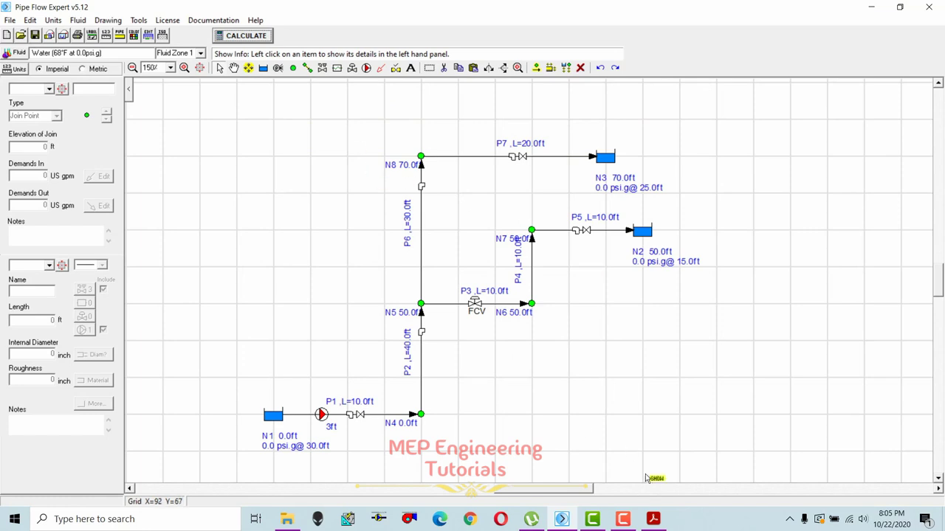
- Switch to the PDF report in Acrobat Reader, fit it to one full page and examine the pump data table on page 4
left_click(653, 519)
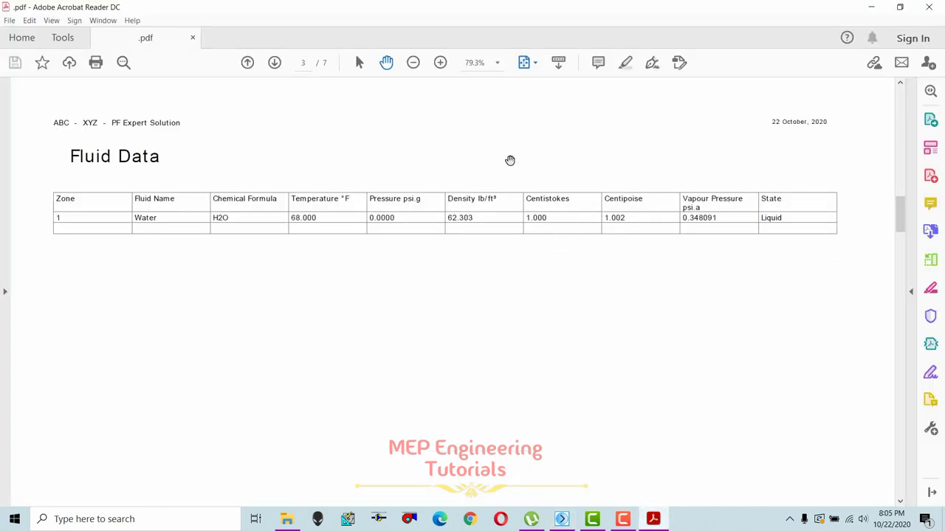
left_click(527, 64)
left_click(574, 101)
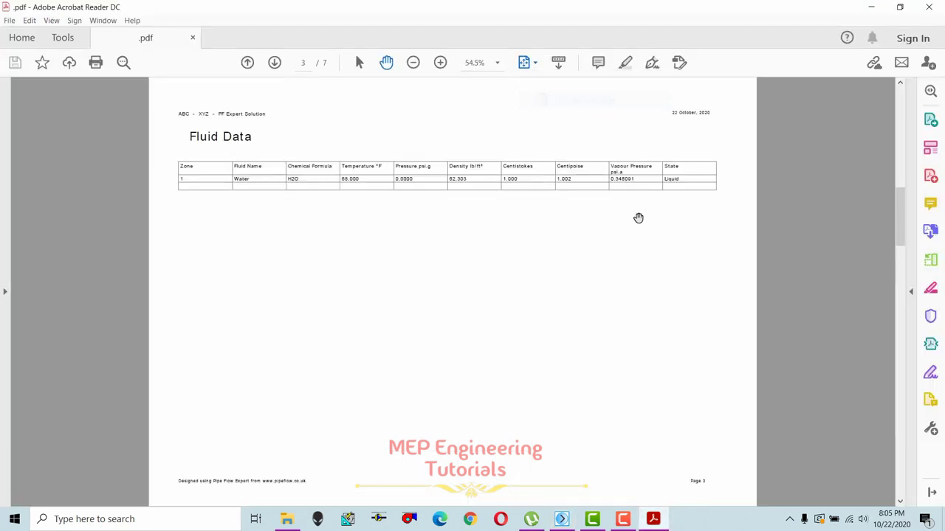
scroll(639, 217, "down", 2)
scroll(487, 193, "up", 3)
left_click_drag(478, 199, 589, 219)
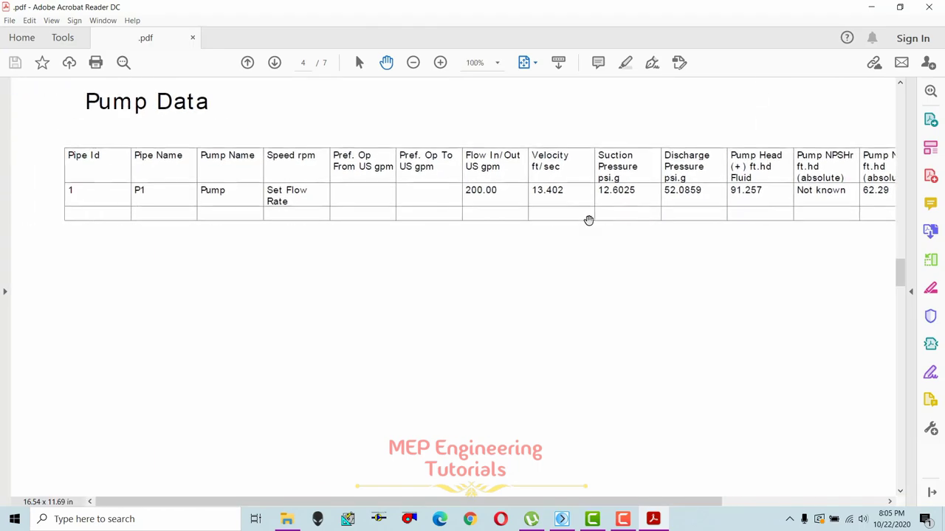
left_click_drag(322, 212, 286, 224)
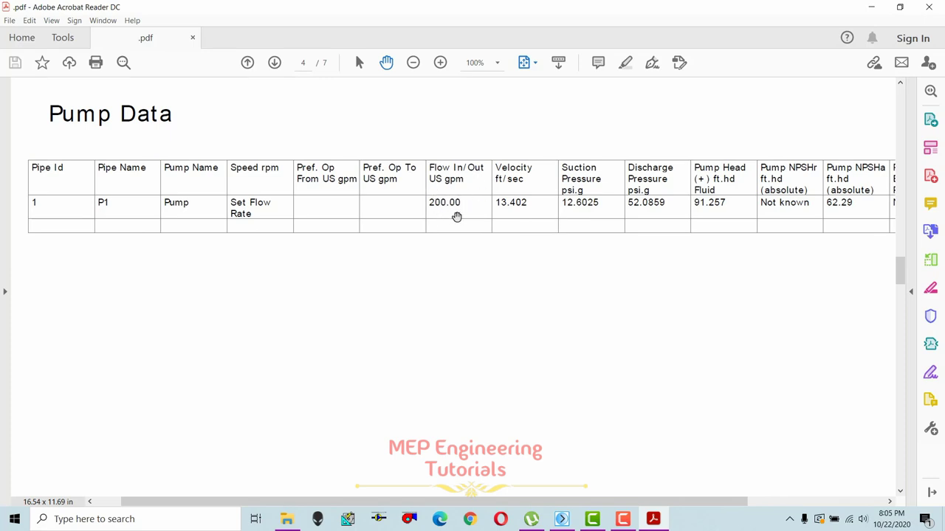
left_click_drag(470, 221, 417, 262)
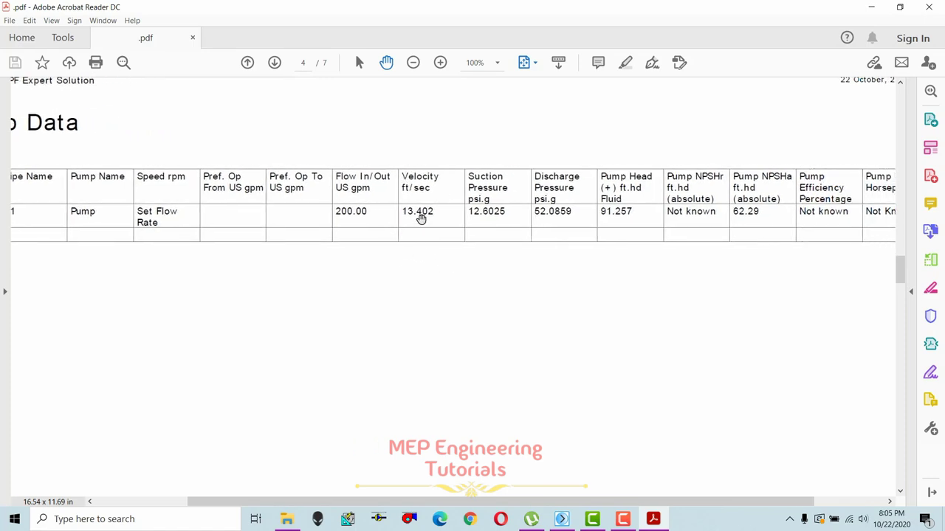
left_click_drag(482, 265, 401, 263)
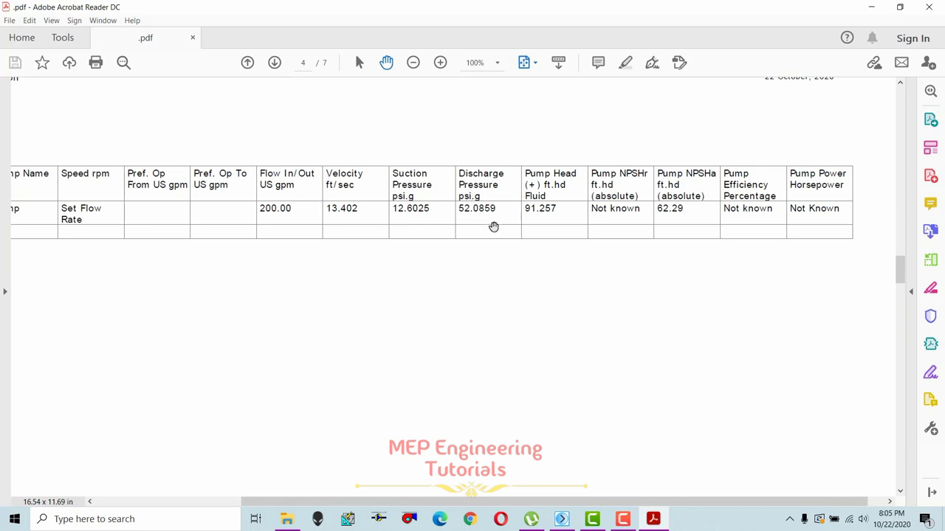
left_click_drag(519, 249, 467, 248)
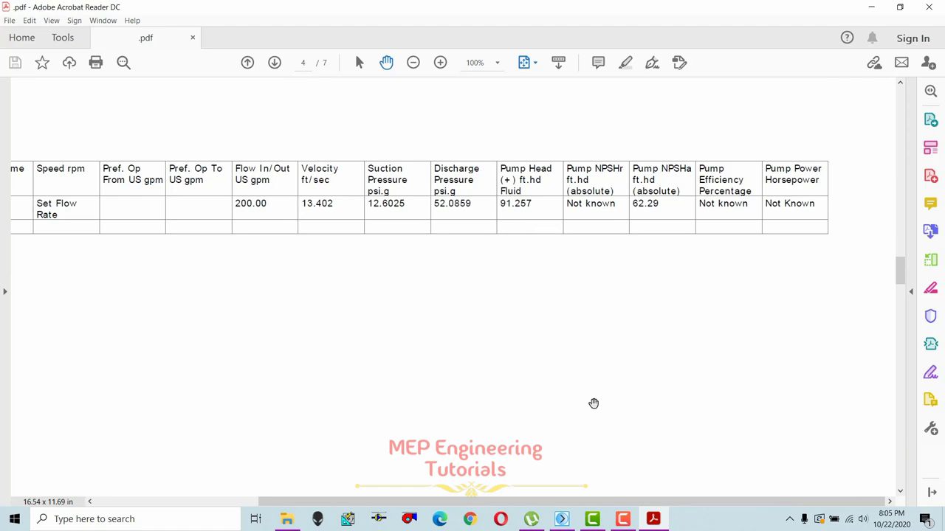
- Switch to Pipe Flow Expert to check the pump in the network drawing and return to the report's pump data
left_click(620, 519)
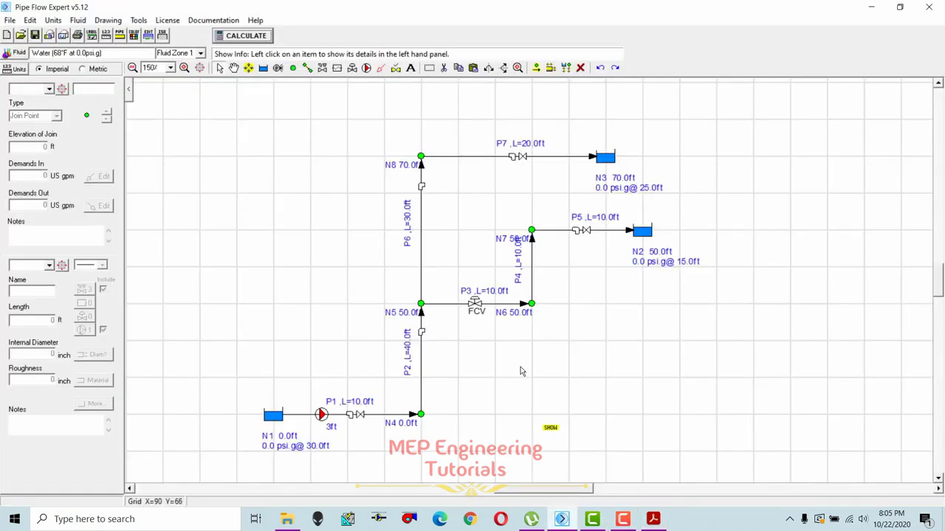
key("alt+Tab")
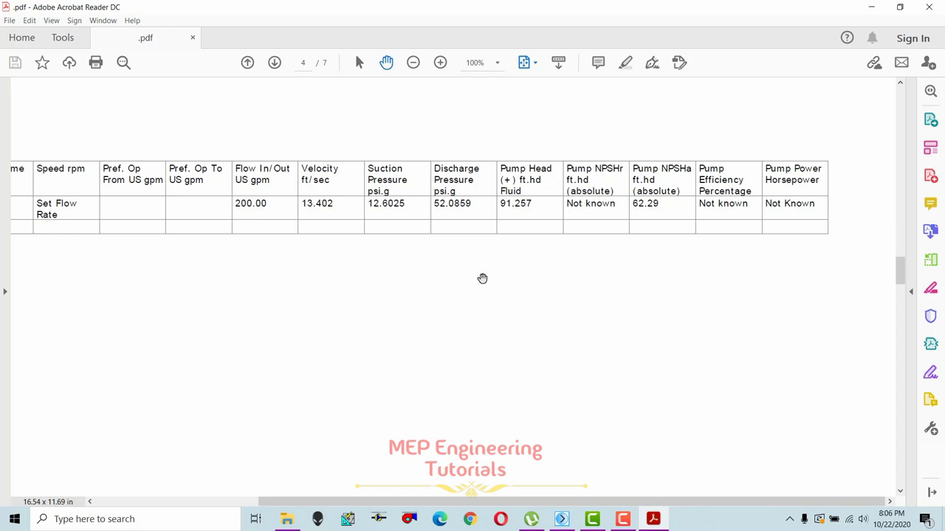
left_click_drag(483, 278, 433, 257)
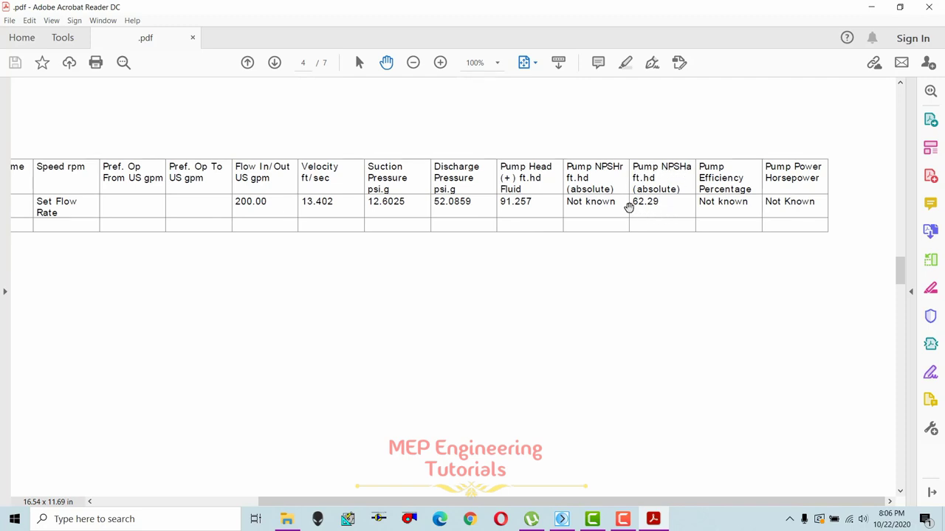
- Fit the report to one full page and read the pipe data table on page 5 across to the Total K column
left_click(527, 65)
left_click(572, 99)
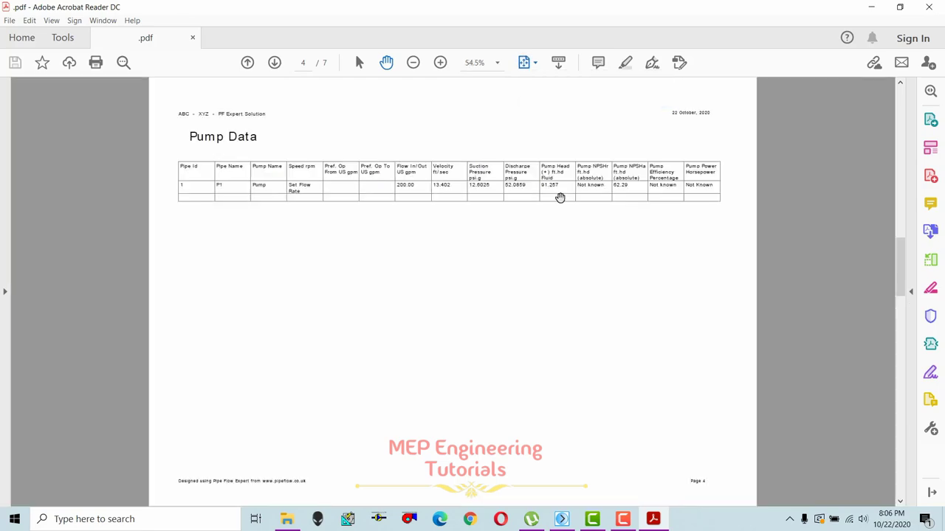
scroll(559, 196, "down", 1)
scroll(509, 234, "up", 4)
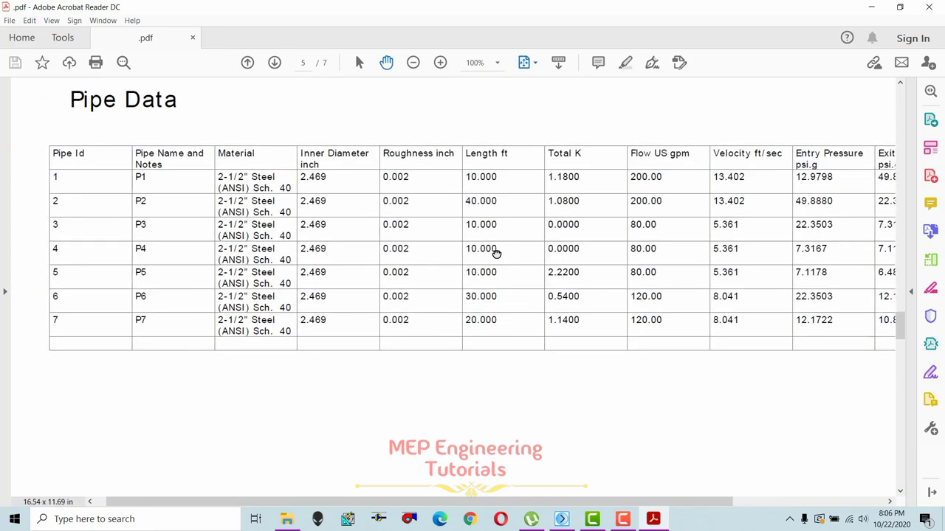
scroll(465, 237, "down", 1)
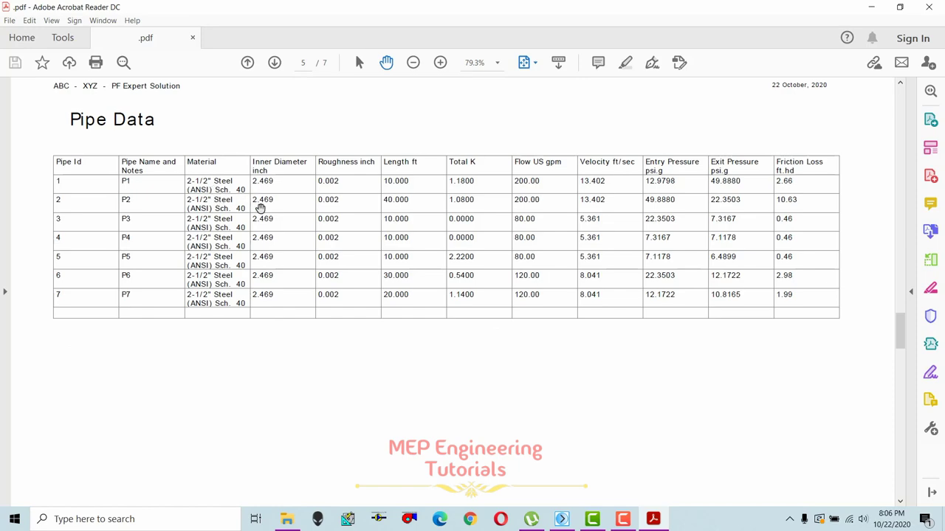
scroll(258, 203, "down", 1)
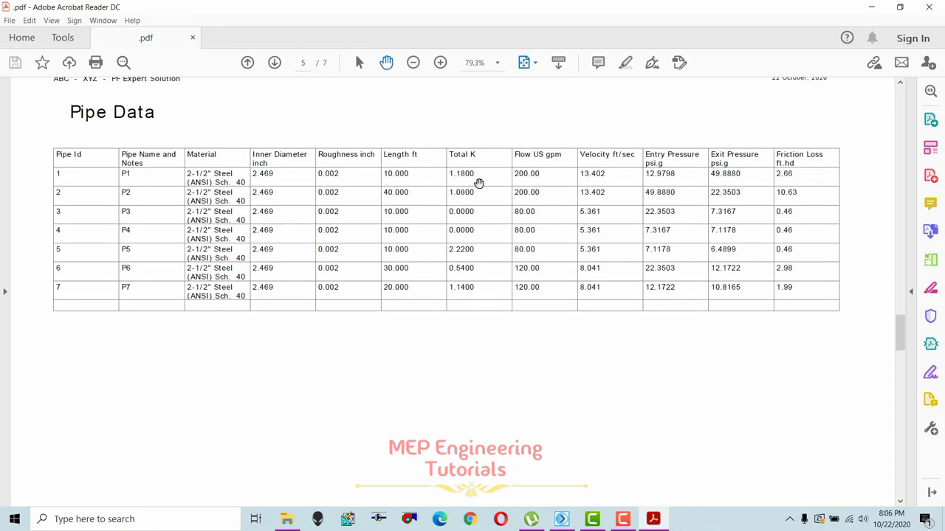
scroll(479, 183, "up", 1)
scroll(312, 198, "right", 2)
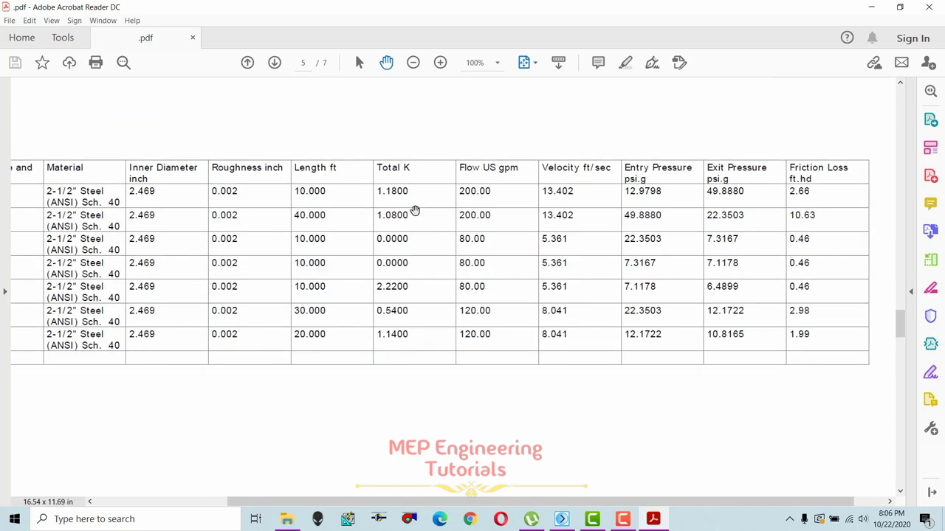
scroll(304, 193, "left", 2)
scroll(305, 192, "down", 1)
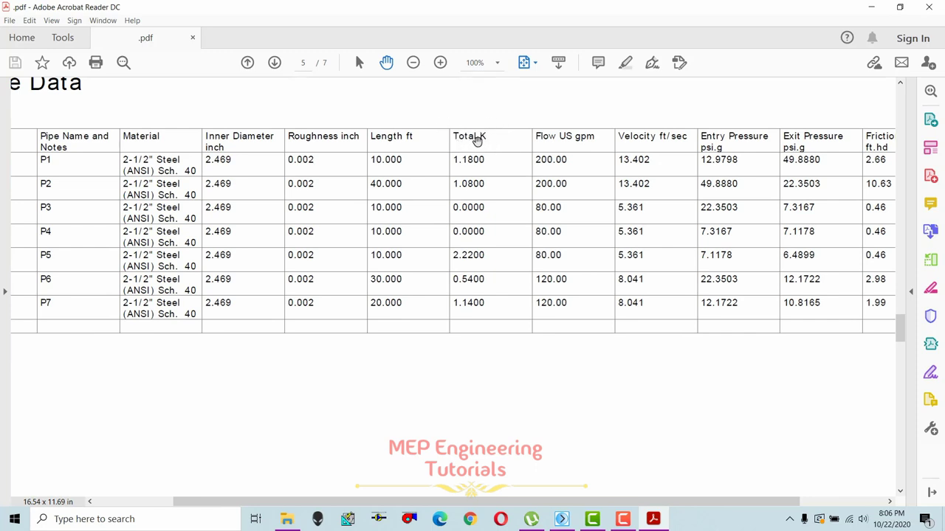
mouse_move(538, 209)
left_mouse_down()
mouse_move(433, 207)
mouse_move(527, 201)
left_mouse_up()
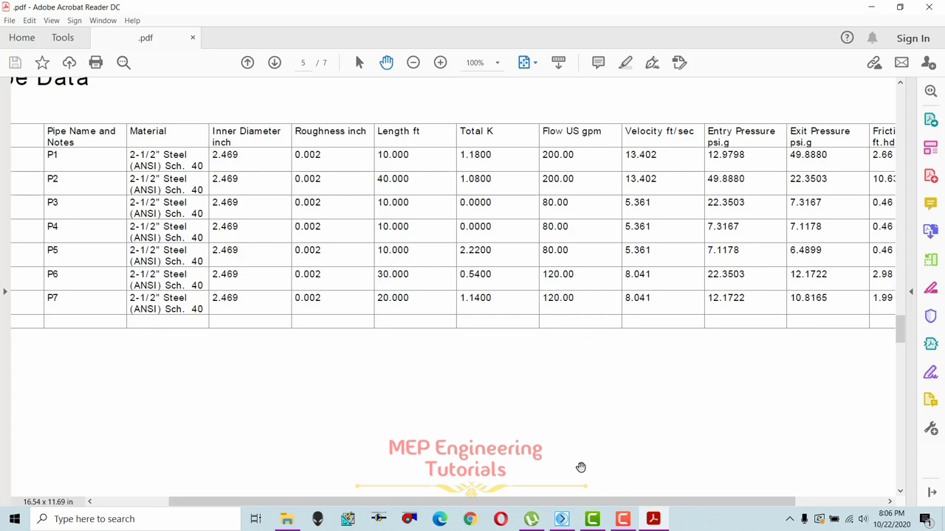
- Switch to Pipe Flow Expert to inspect the fittings details of pipe P1 and return to the PDF report
key("alt+Tab")
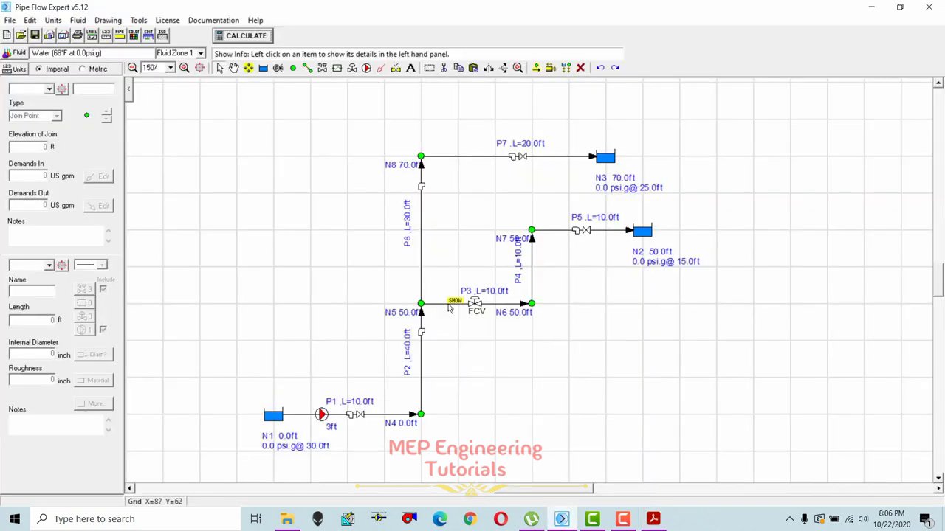
mouse_move(359, 418)
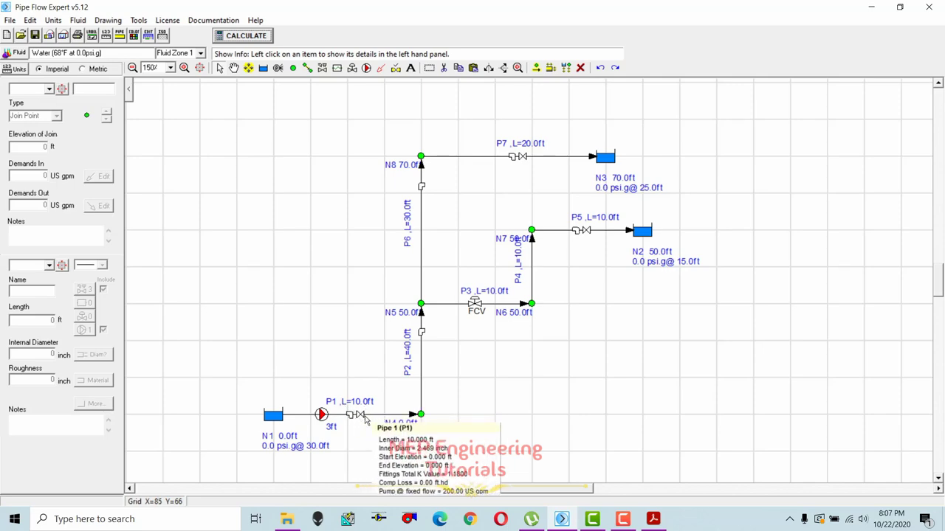
left_click(652, 522)
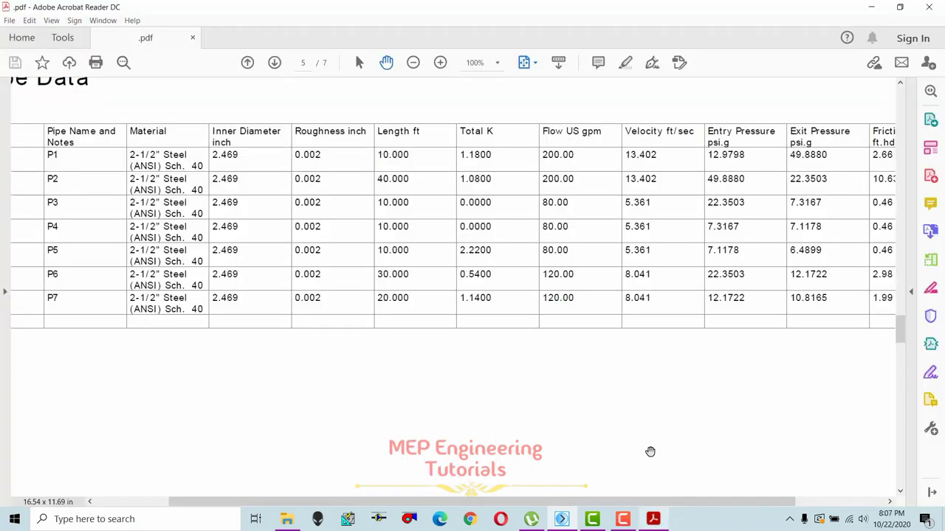
- Examine the velocity, entry and exit pressure and friction loss columns of the pipe data, and fit the report to one full page
left_click_drag(593, 323, 490, 308)
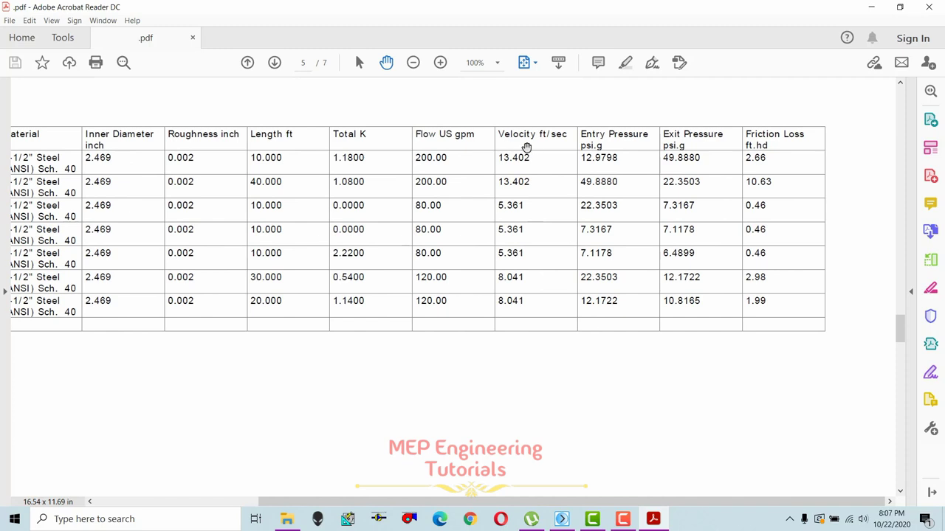
scroll(541, 161, "left", 1)
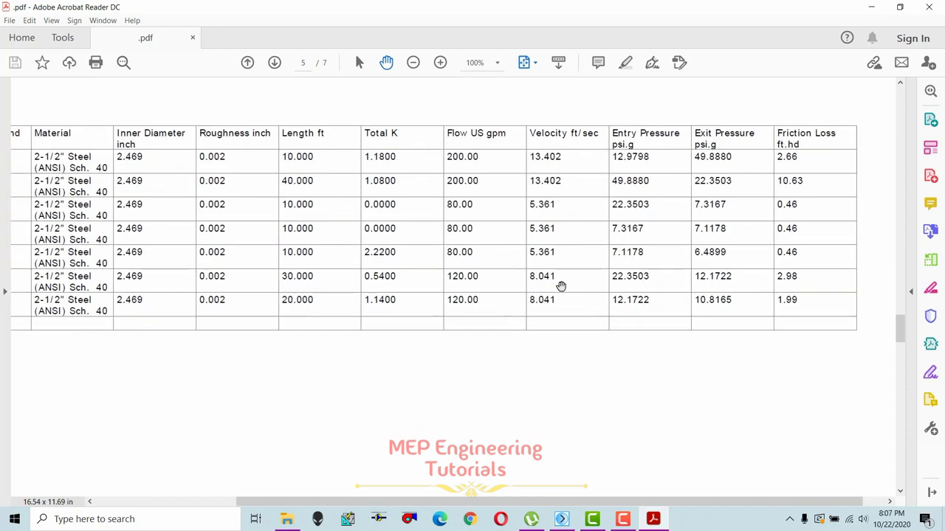
scroll(561, 285, "right", 1)
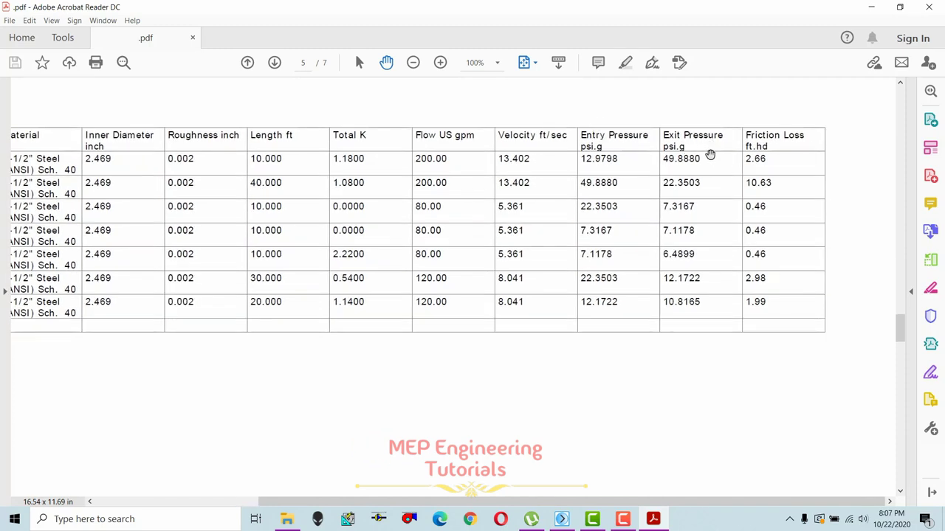
left_click(526, 65)
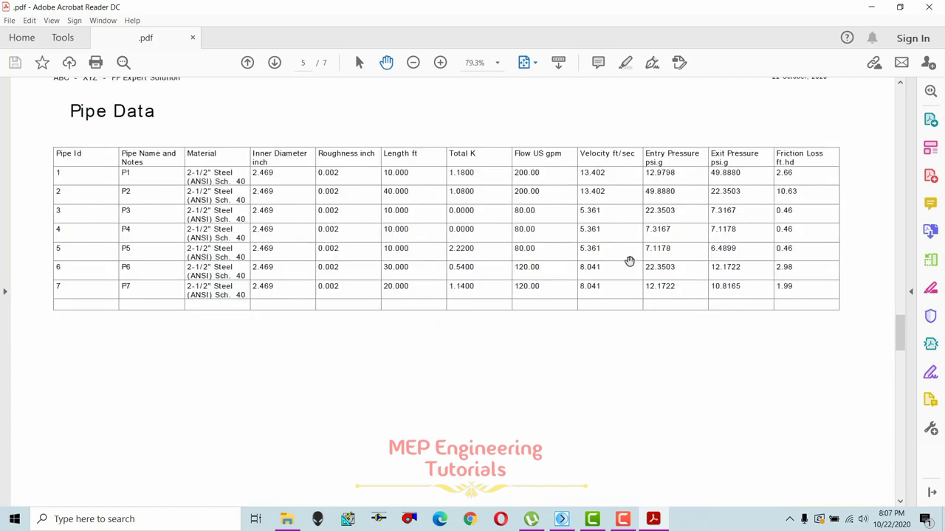
left_click(533, 63)
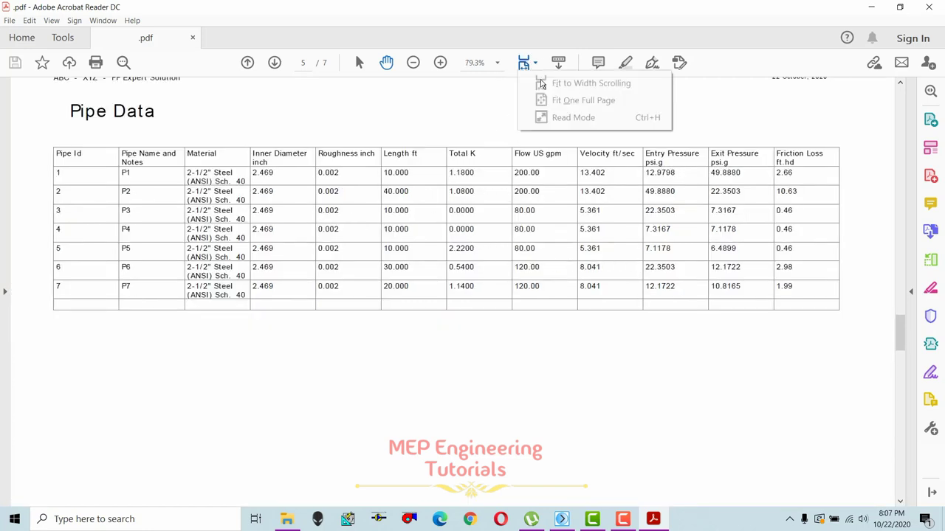
left_click(550, 99)
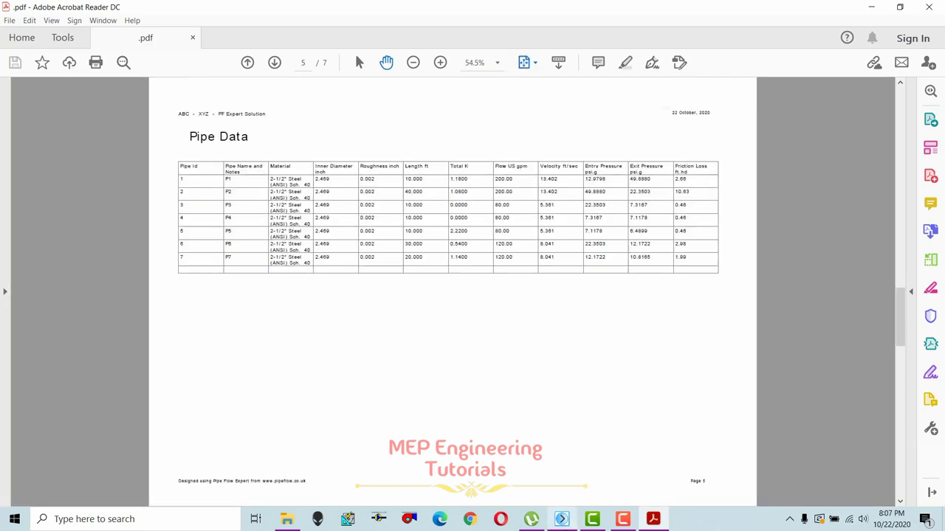
- Switch back to Pipe Flow Expert and inspect the details of node N6 in the network drawing
left_click(562, 518)
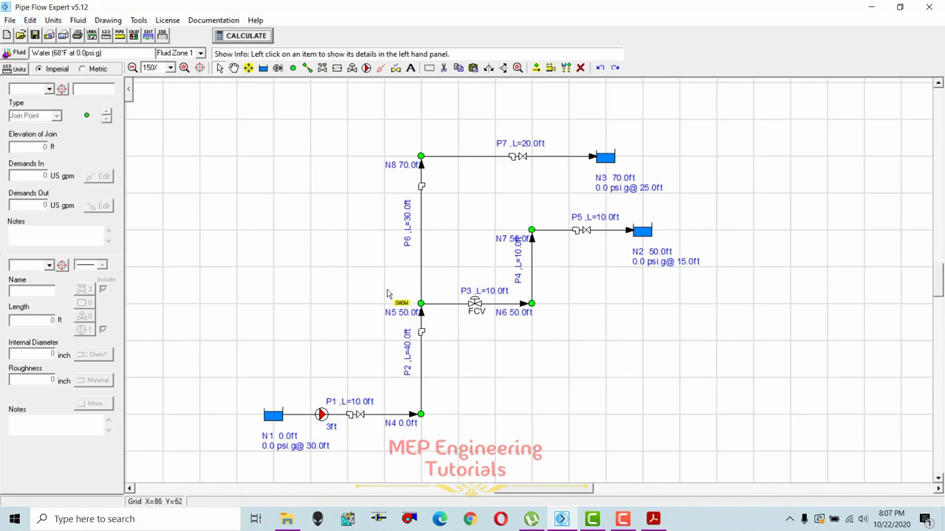
mouse_move(537, 301)
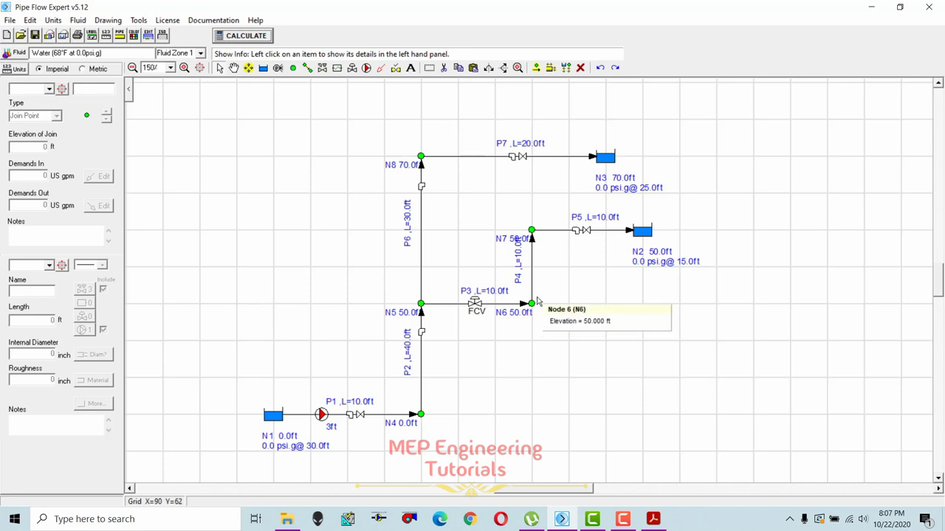